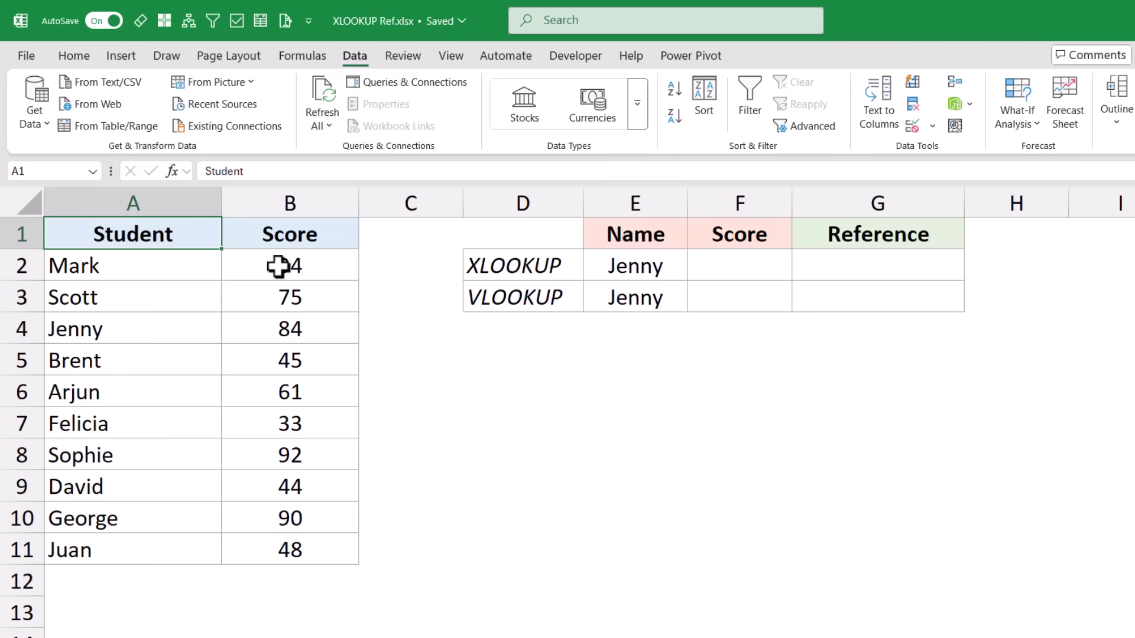
Step: Enter =XLOOKUP(E2,A2:A11,B2:B11) in F2 to look up the score for the name in E2
left_click_drag(618, 266, 618, 292)
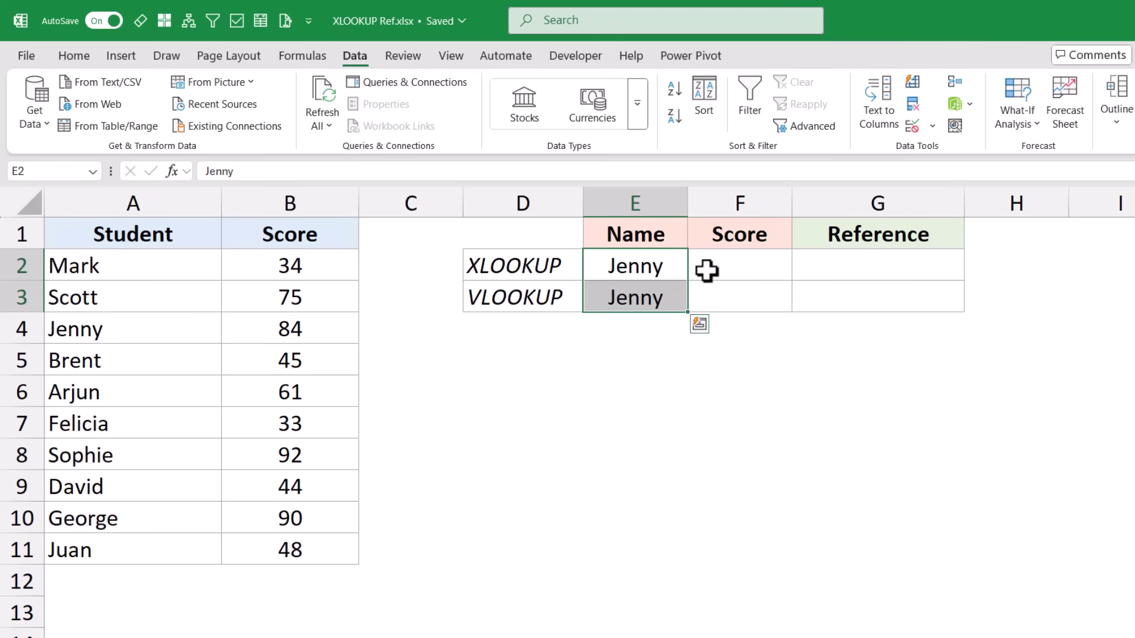
left_click(739, 263)
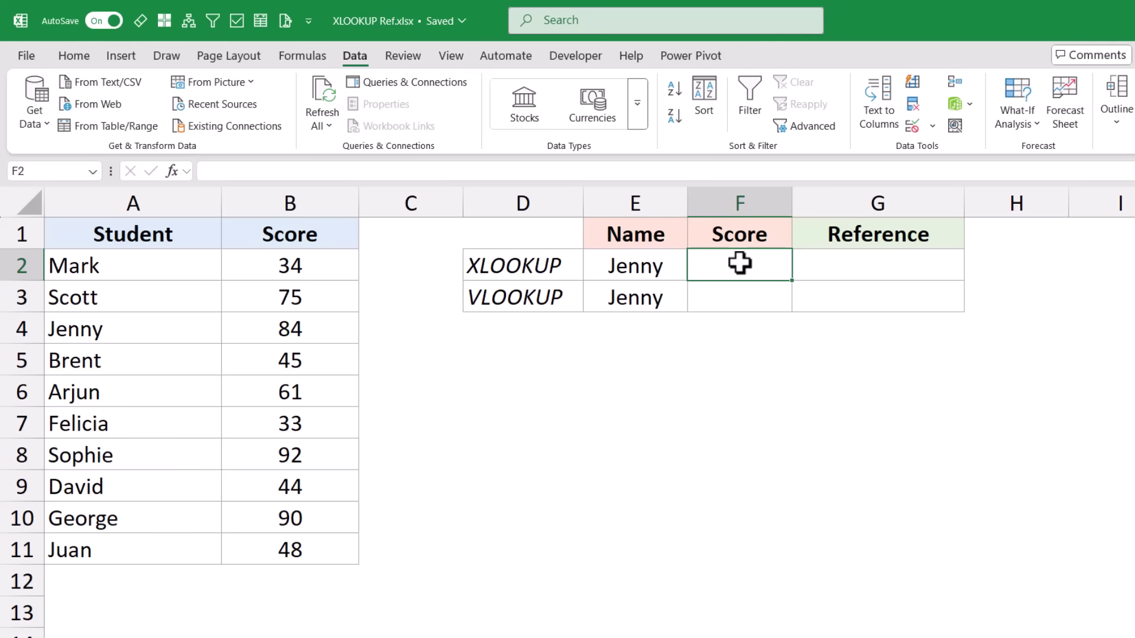
type("=xl")
key("Tab")
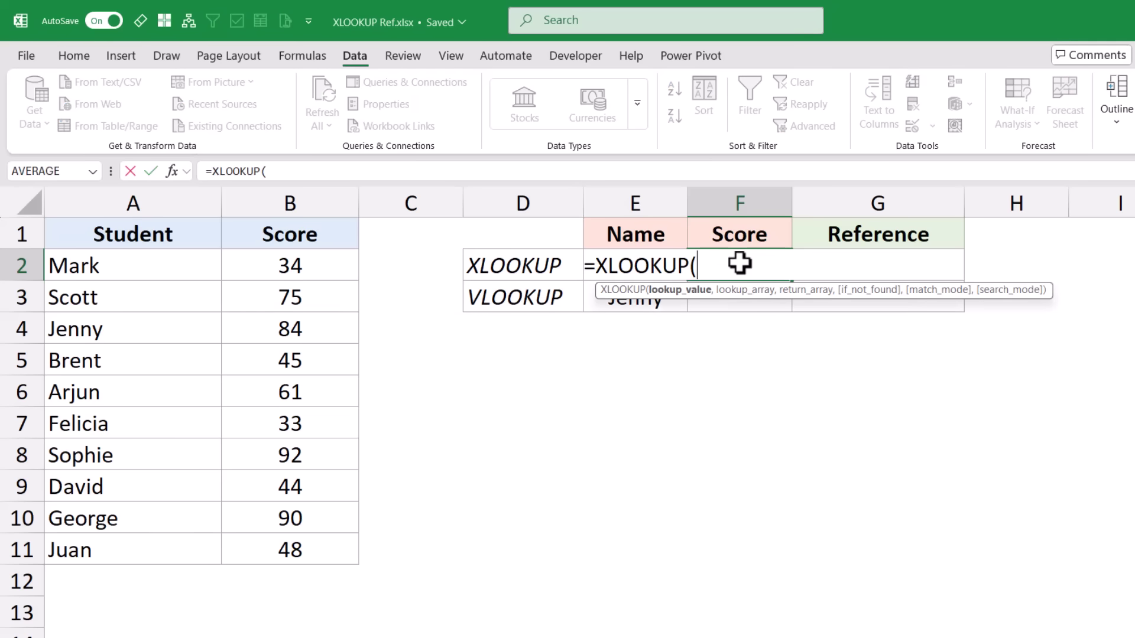
left_click(573, 263)
left_click(585, 264)
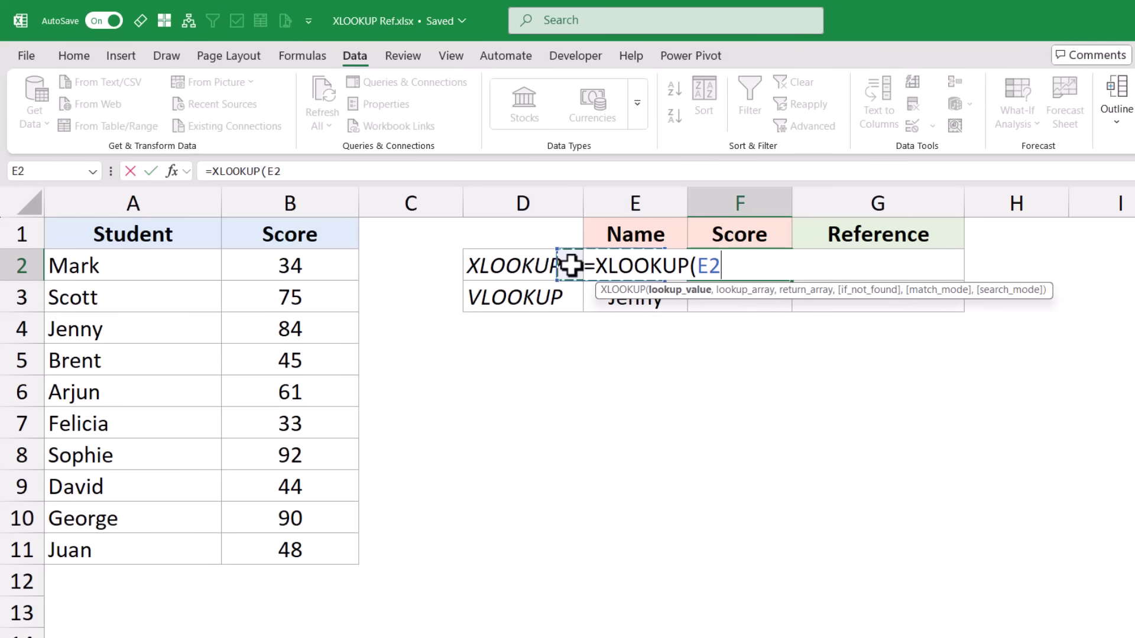
type(",")
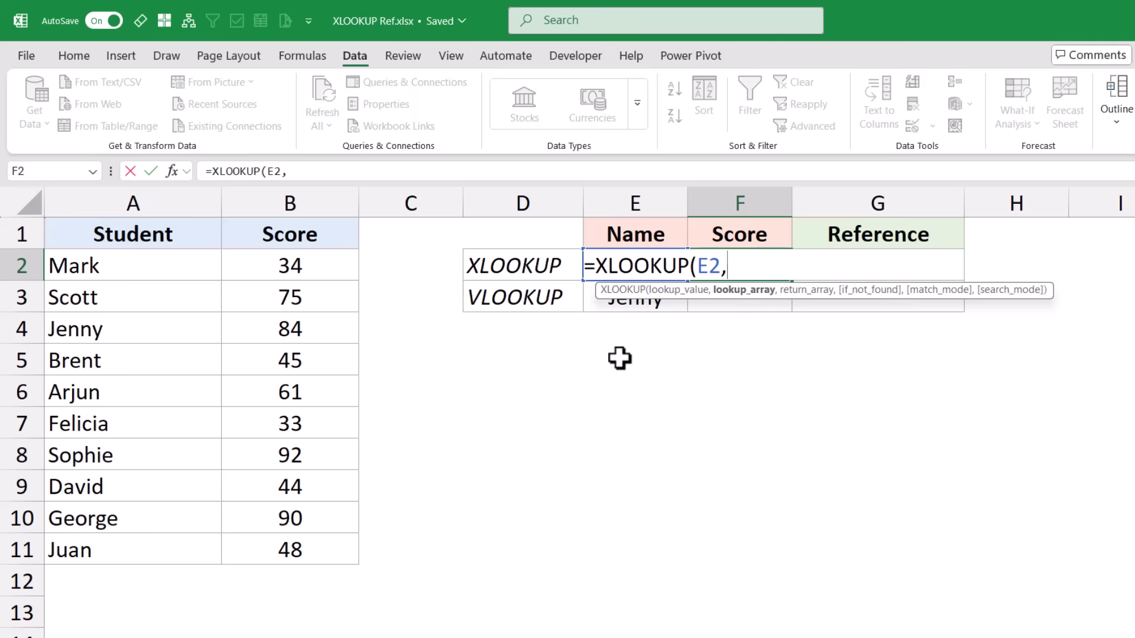
left_click_drag(178, 266, 121, 537)
type(",")
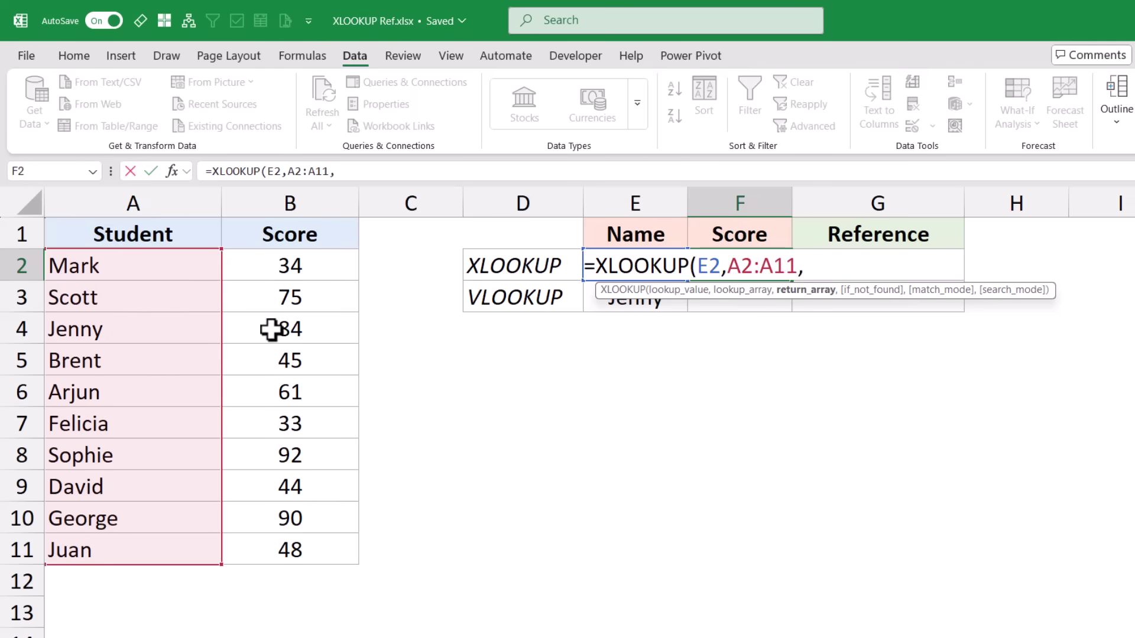
left_click_drag(312, 263, 297, 544)
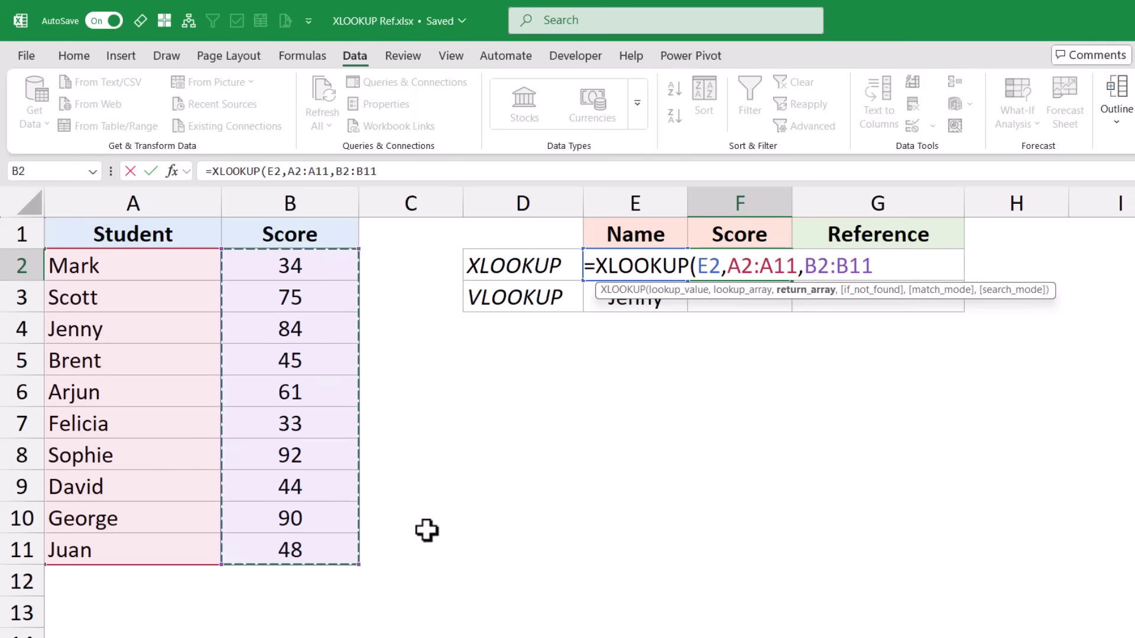
type(")")
key("Return")
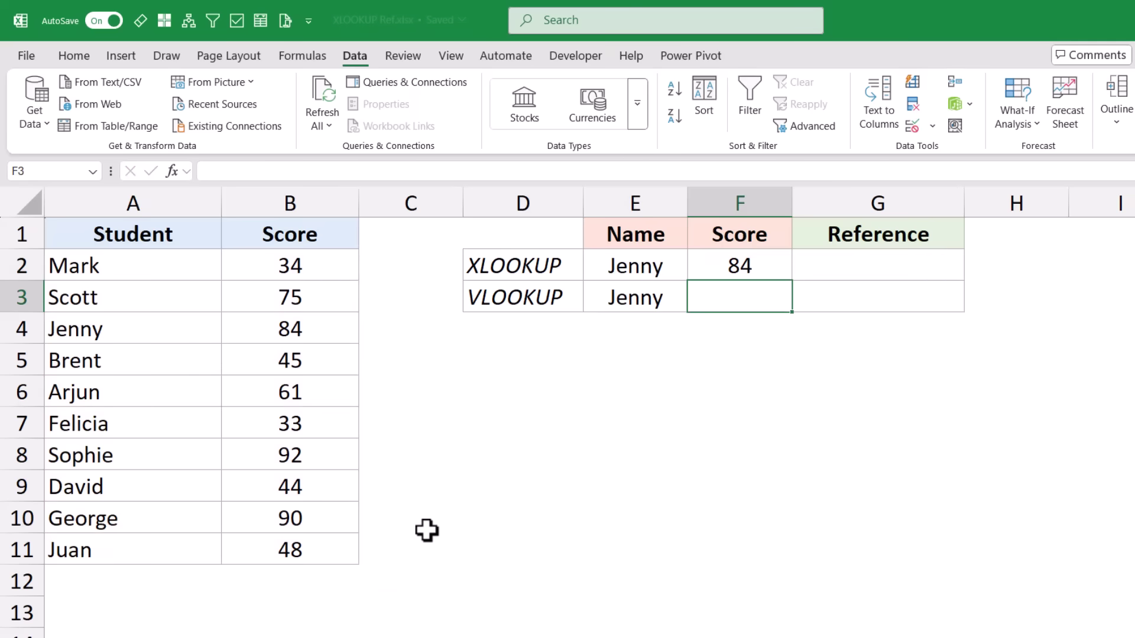
Step: Enter =VLOOKUP(E3,A2:B11,2,0) in F3 to look up the score for the name in E3
left_click(337, 324)
left_click(723, 294)
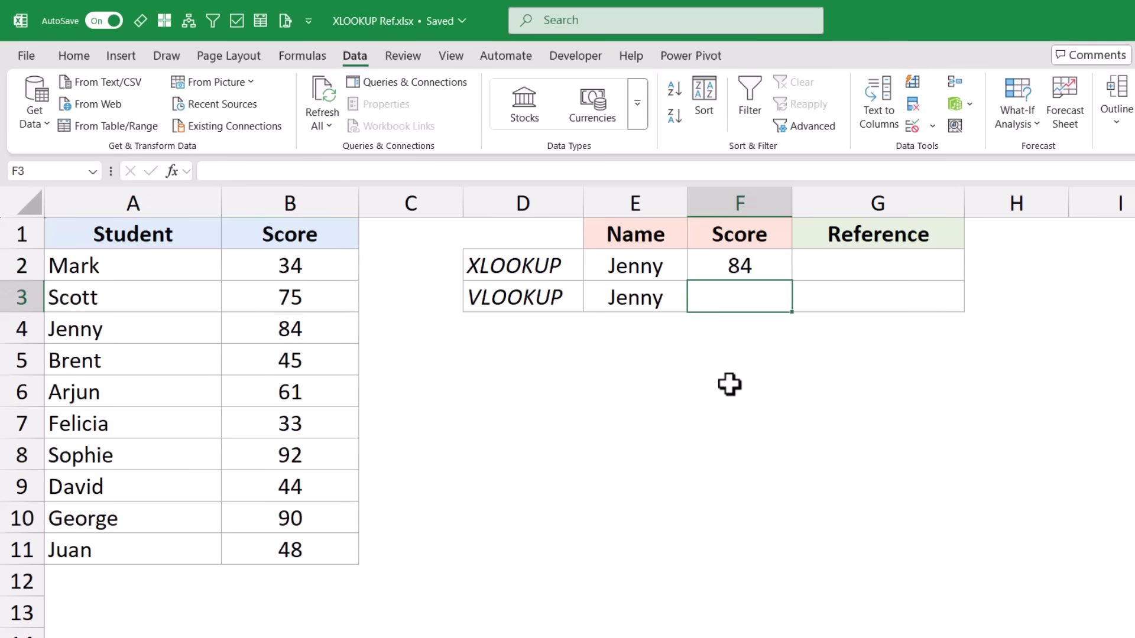
type("=vloo")
key("Tab")
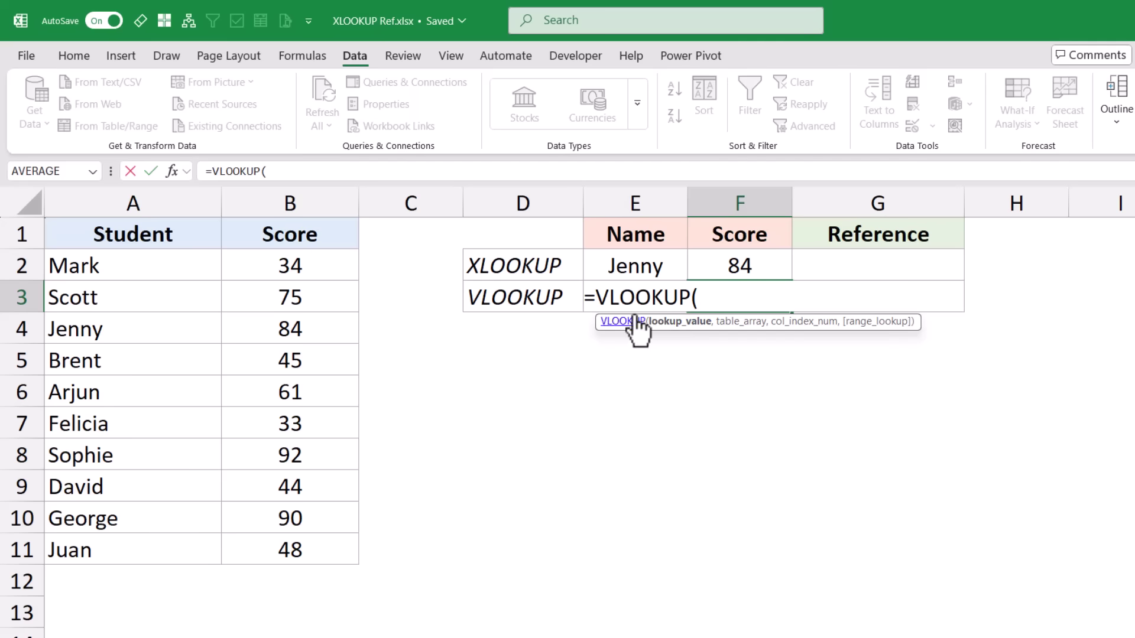
left_click(551, 292)
key("Right")
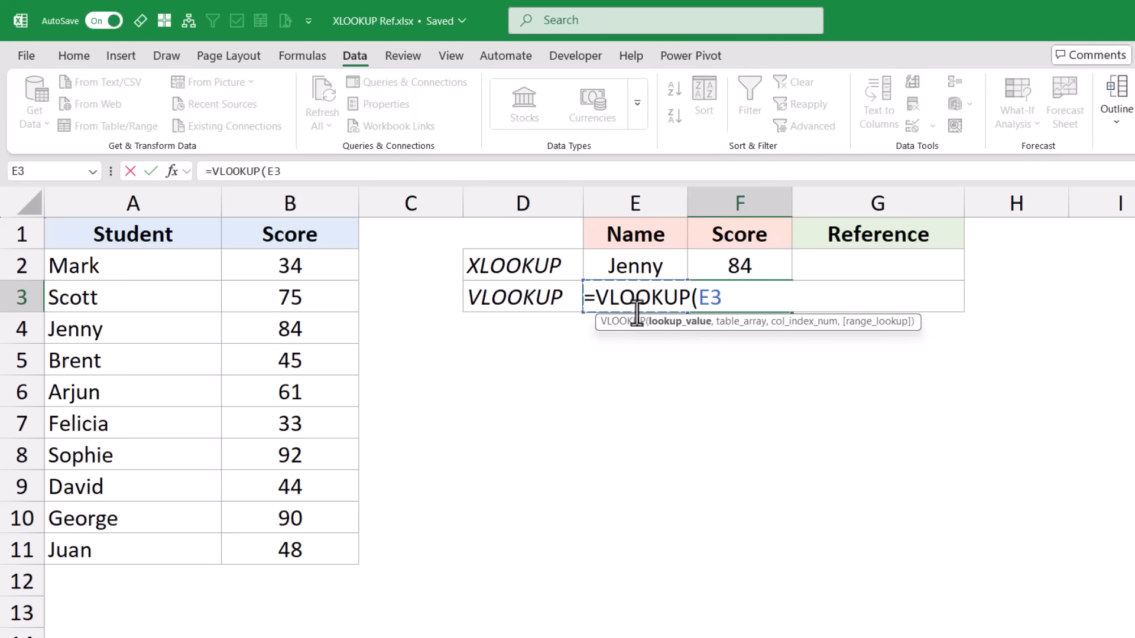
type(",")
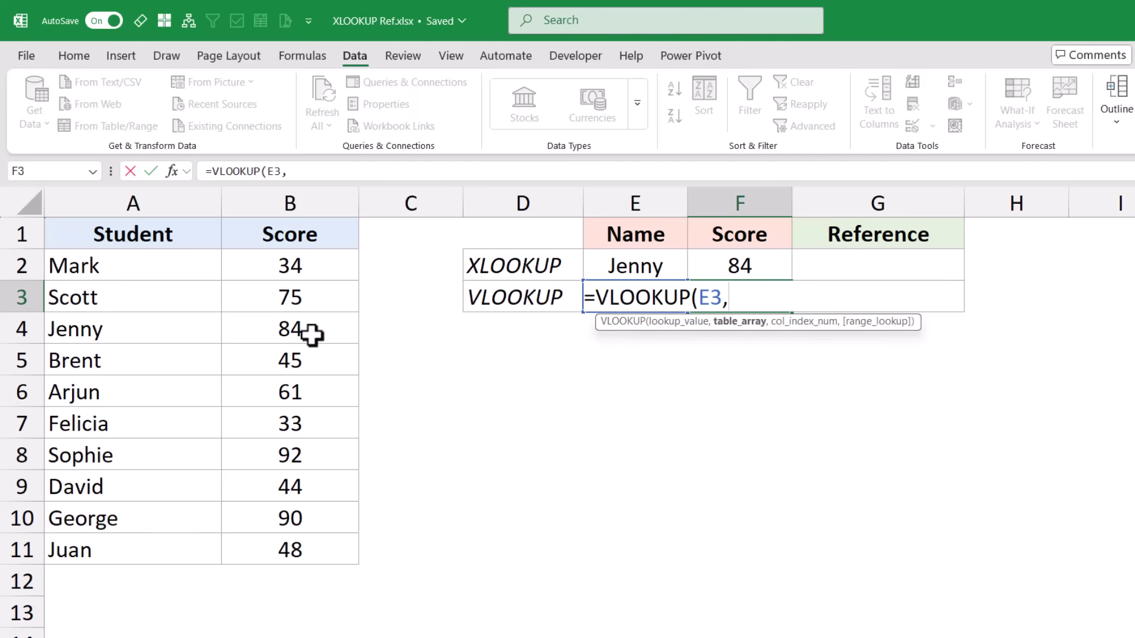
left_click_drag(157, 268, 276, 539)
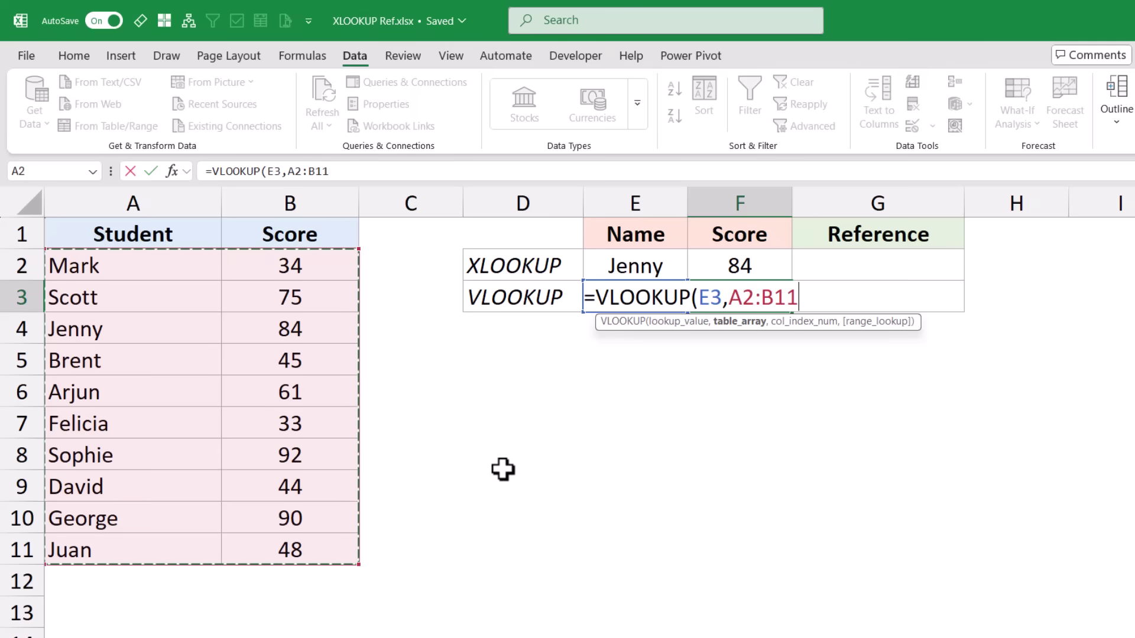
type(",")
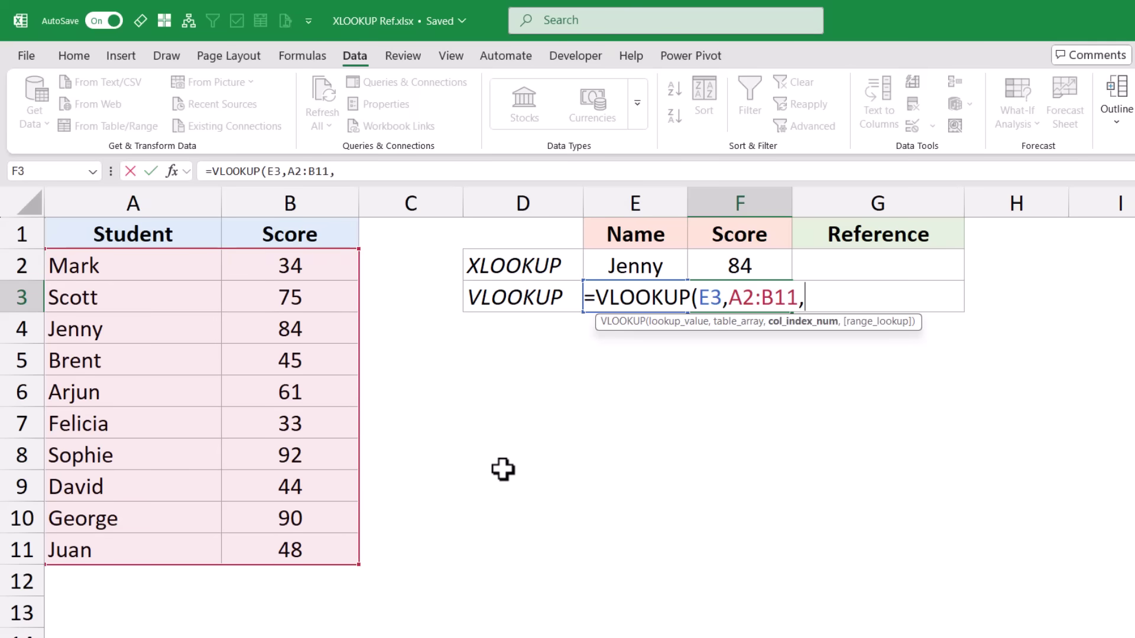
type("2,0")
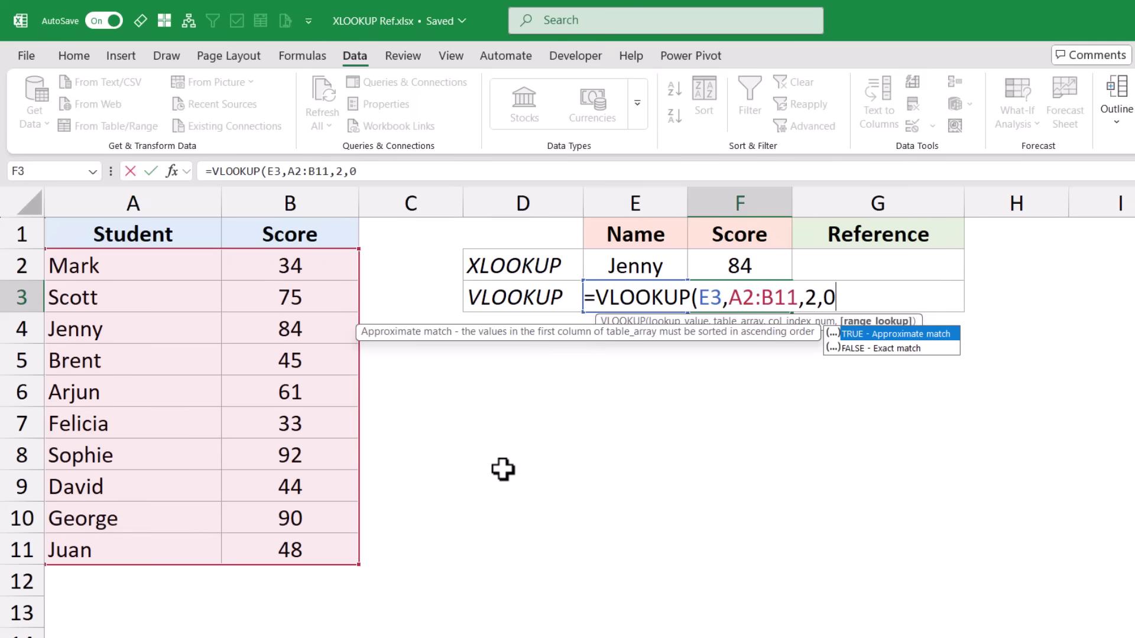
type(")")
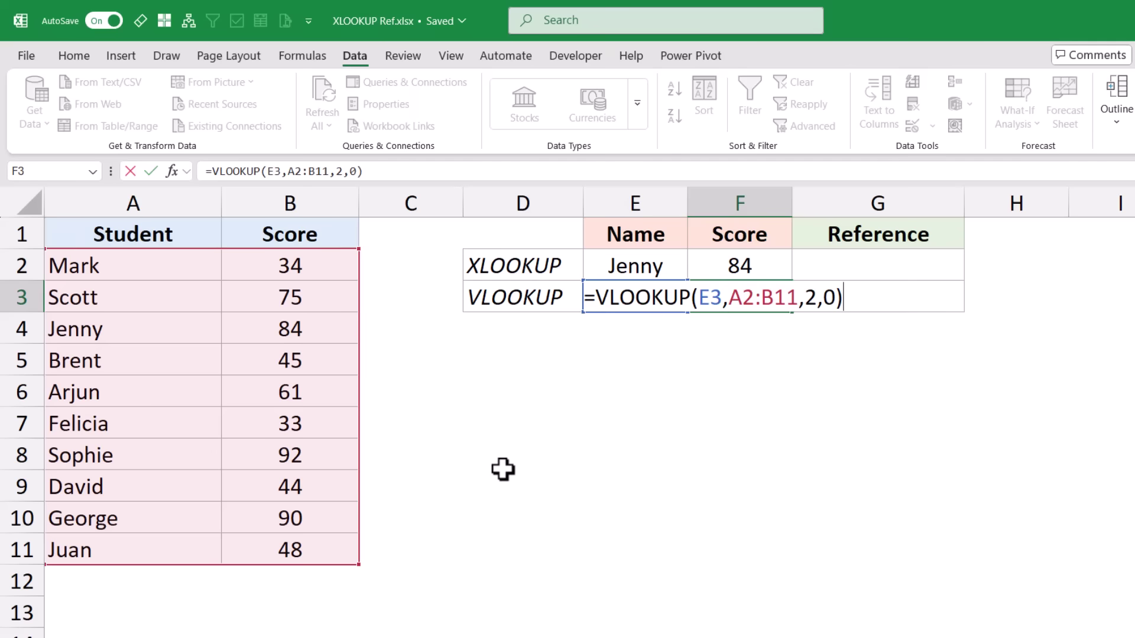
key("Return")
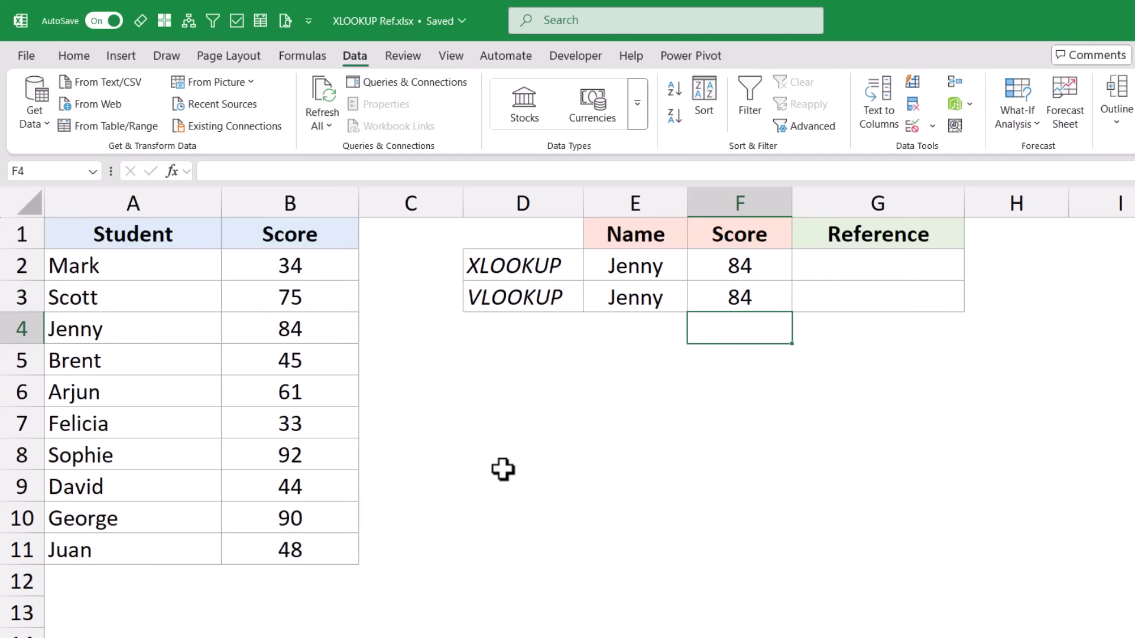
Step: Copy the XLOOKUP expression from the formula in F2, leaving out its equals sign
left_click(832, 275)
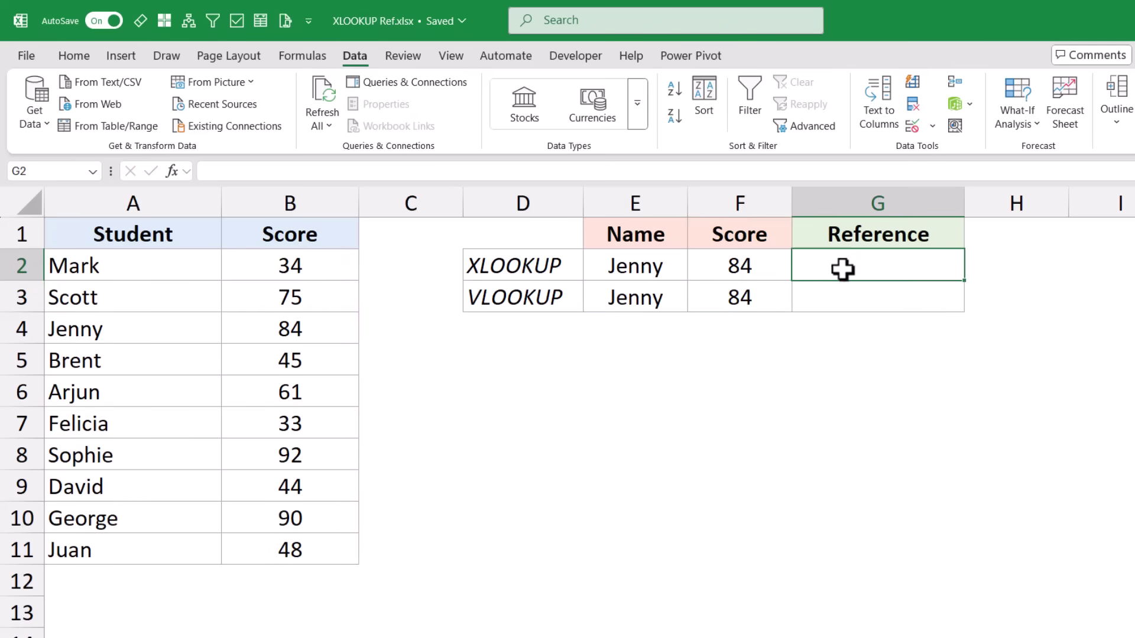
left_click(752, 268)
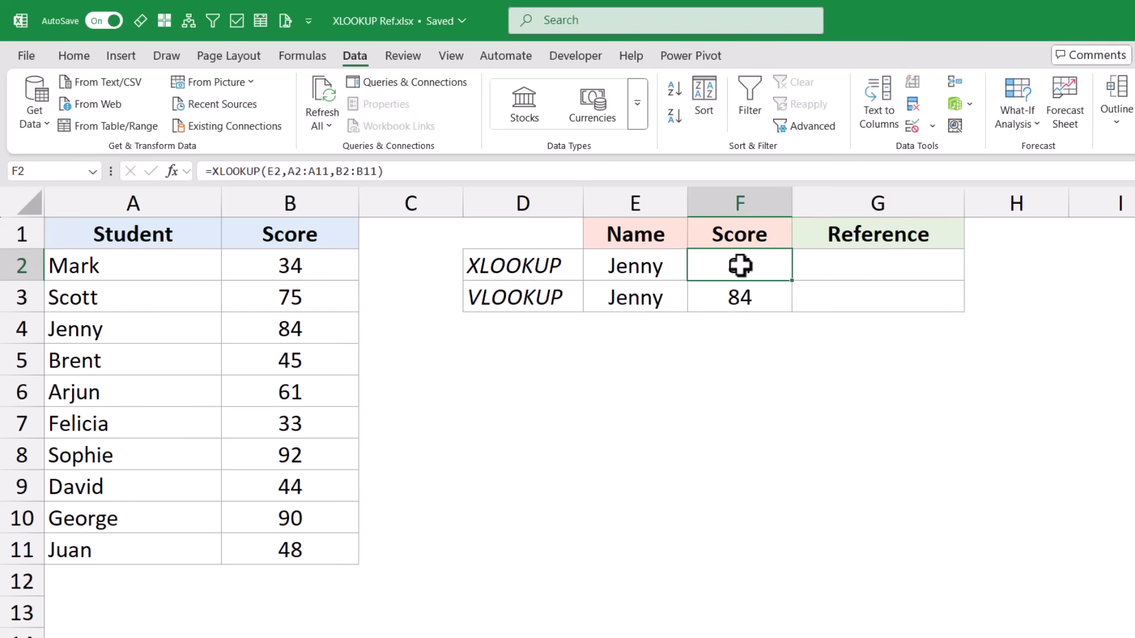
double_click(706, 270)
left_click_drag(595, 265, 932, 258)
key("ctrl+c")
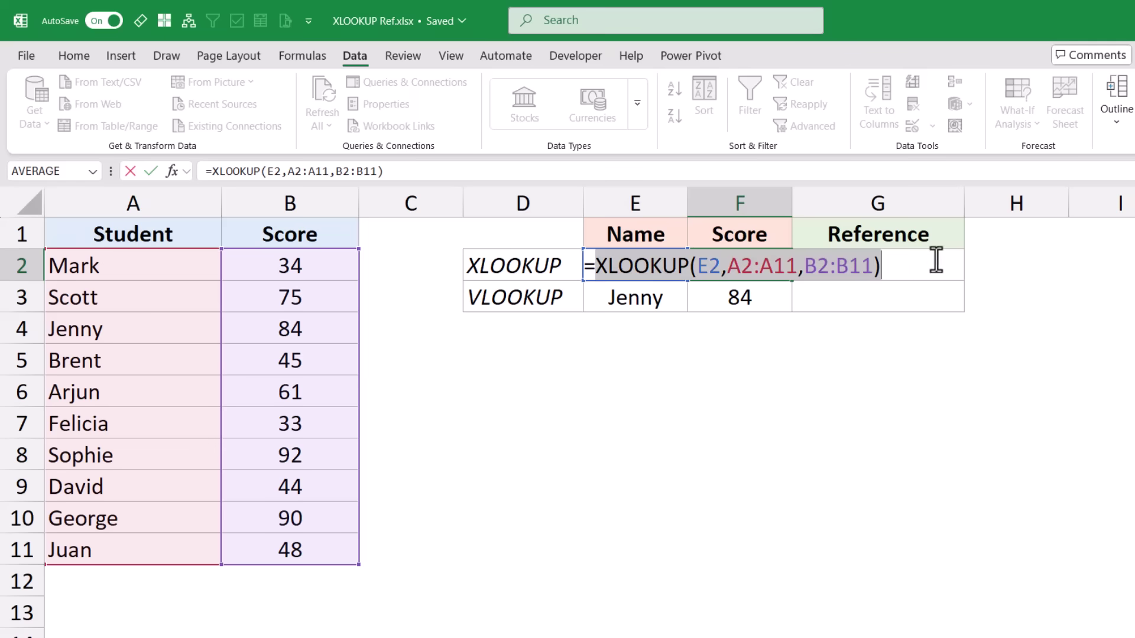
Step: Enter =CELL("address",XLOOKUP(E2,A2:A11,B2:B11)) in G2, reusing the copied XLOOKUP expression, and compare the returned address with the score list
left_click(904, 260)
type("=")
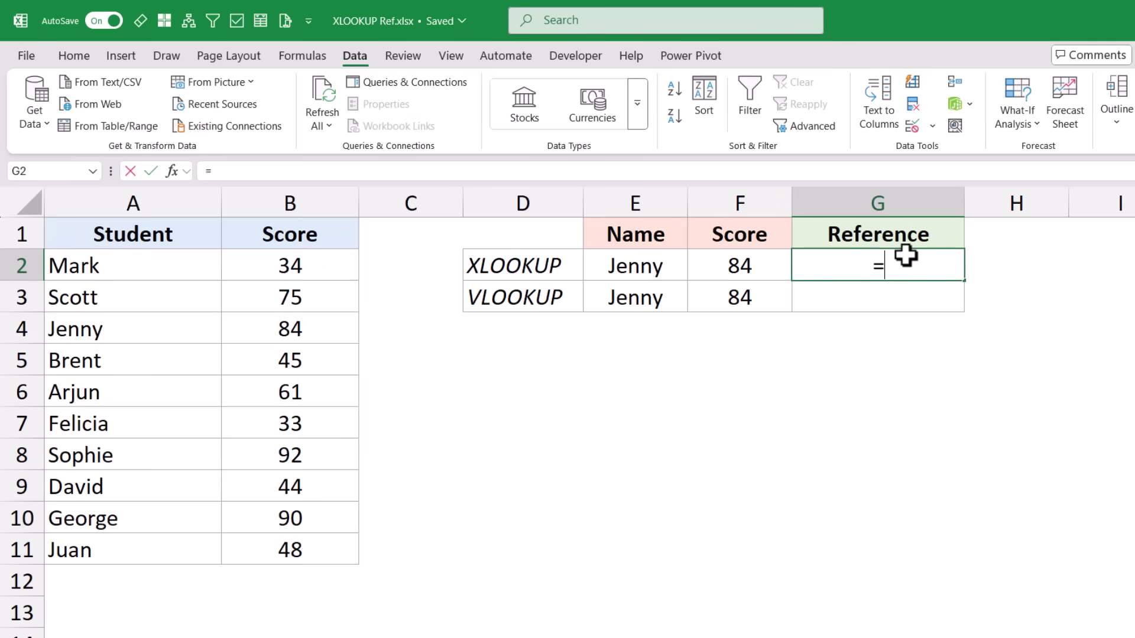
type("cell")
key("Tab")
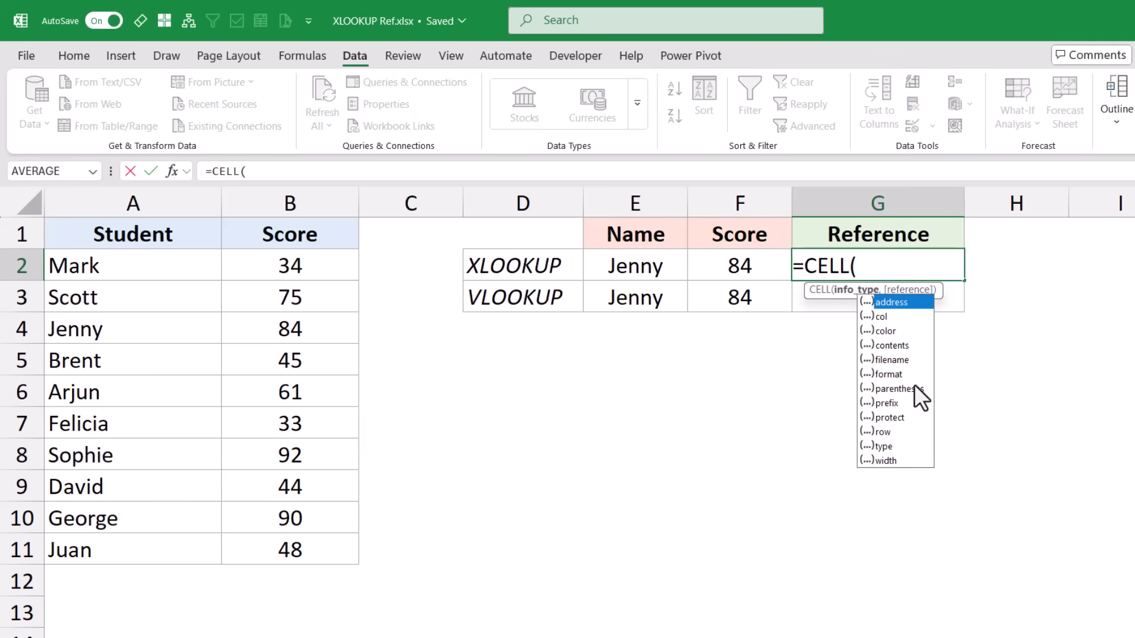
double_click(904, 302)
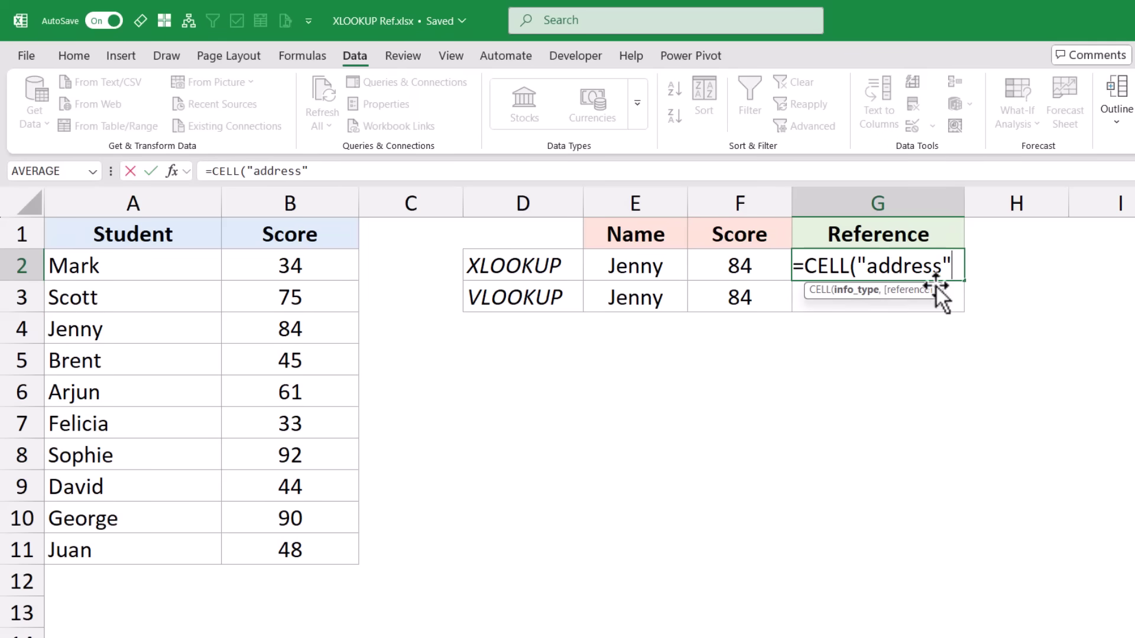
type(",")
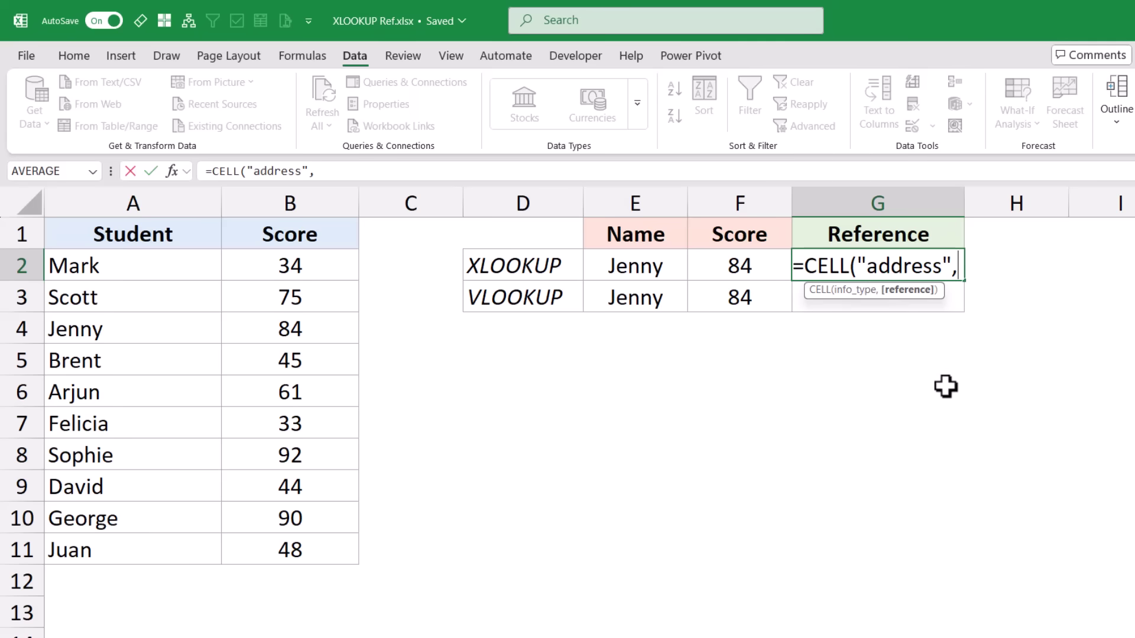
key("ctrl+v")
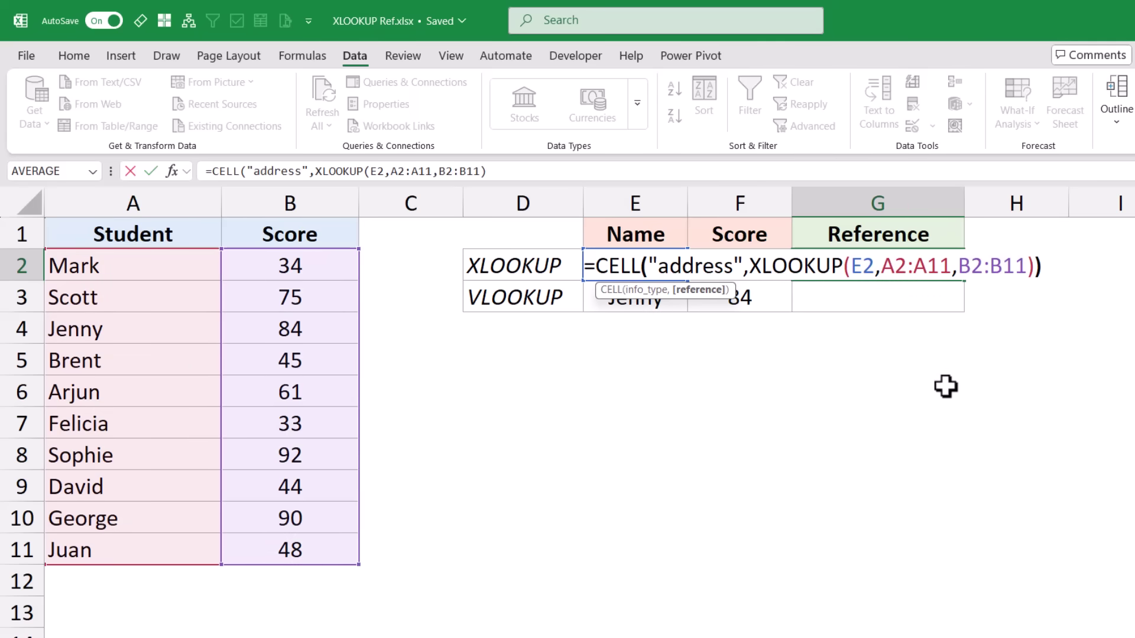
type(")")
left_click_drag(749, 266, 1034, 262)
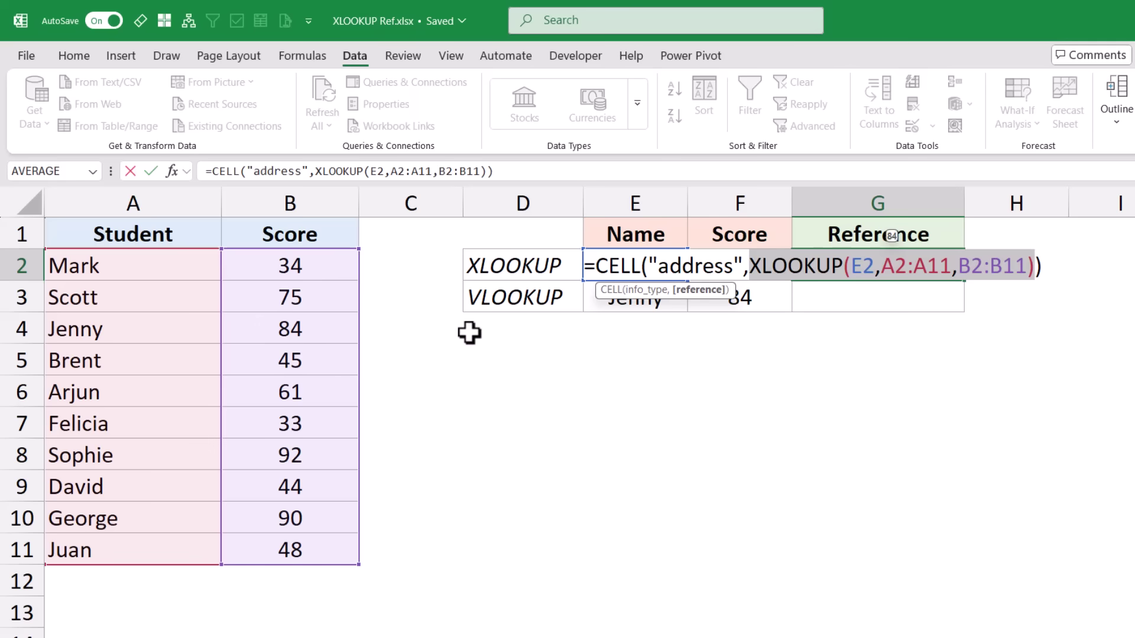
key("Return")
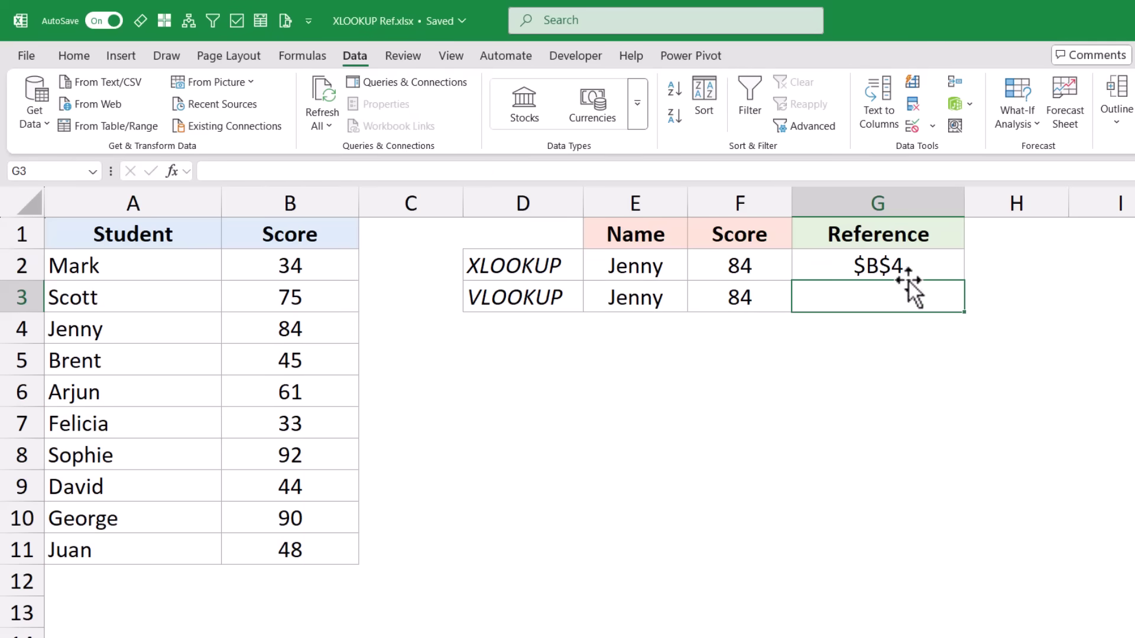
left_click(875, 273)
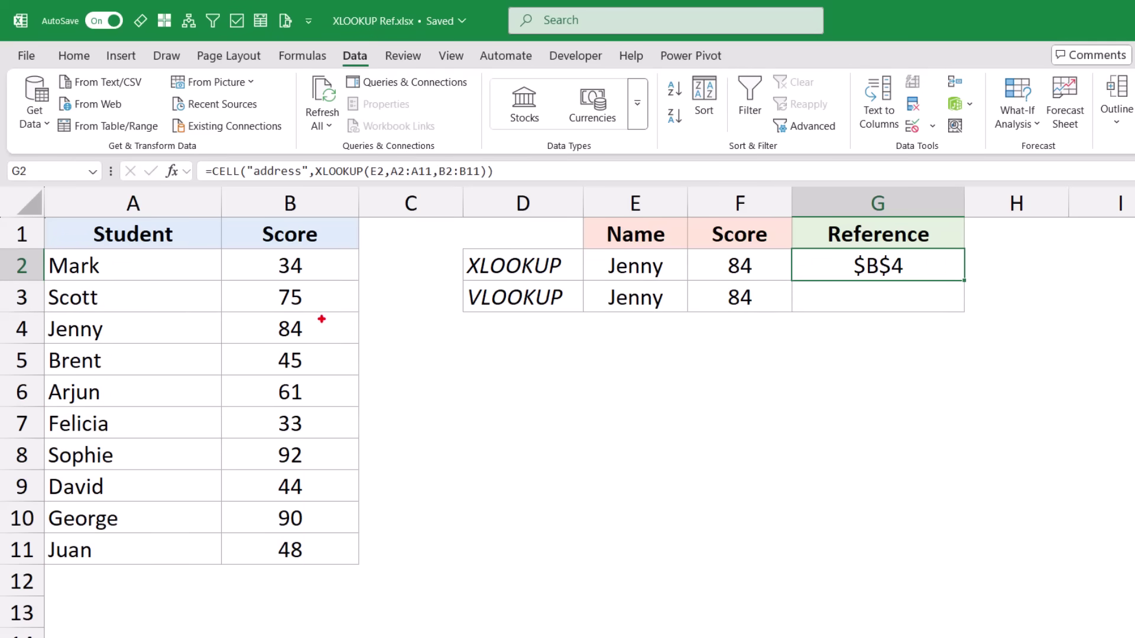
left_click_drag(324, 324, 393, 292)
left_click(840, 299)
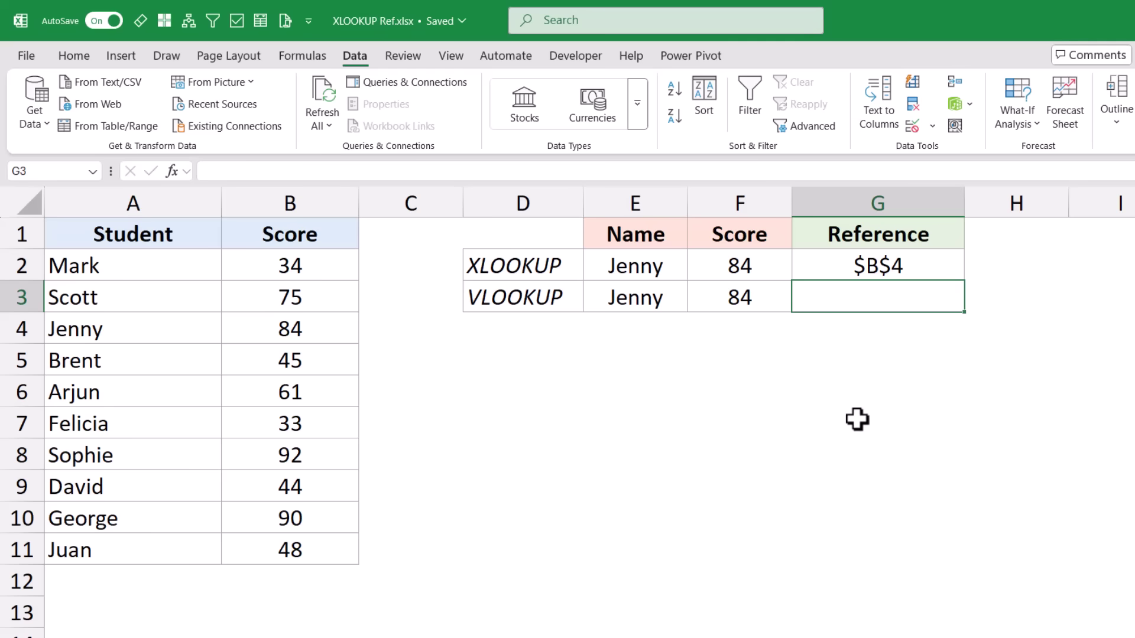
type("=cell")
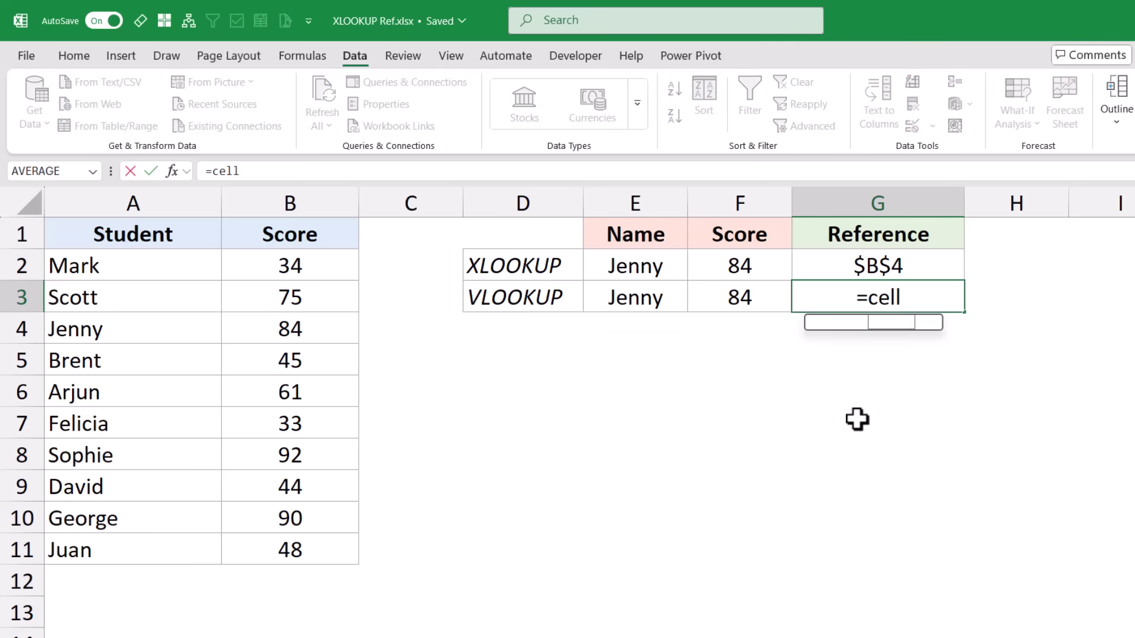
key("Tab")
key("Escape")
Step: Copy the VLOOKUP expression from the formula in F3, leaving out its equals sign
left_click(728, 296)
double_click(729, 296)
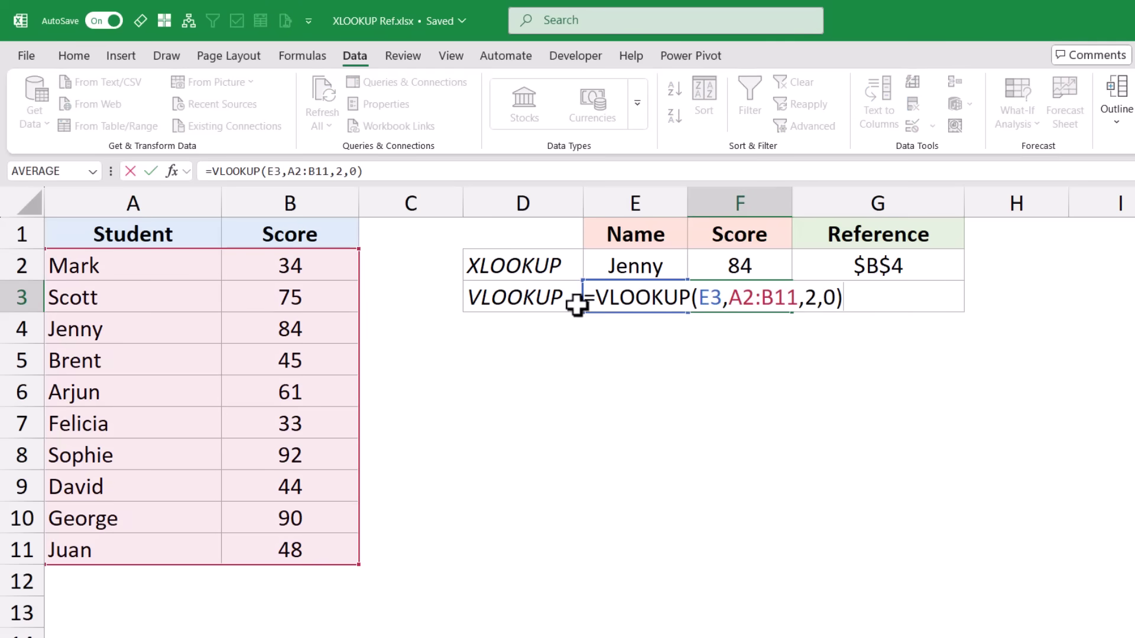
left_click_drag(593, 298, 980, 286)
key("Escape")
Step: Try to enter =CELL("address",VLOOKUP(E3,A2:B11,2,0)) in G3, discard the entry, and compare the two lookup scores with the XLOOKUP reference
left_click(897, 296)
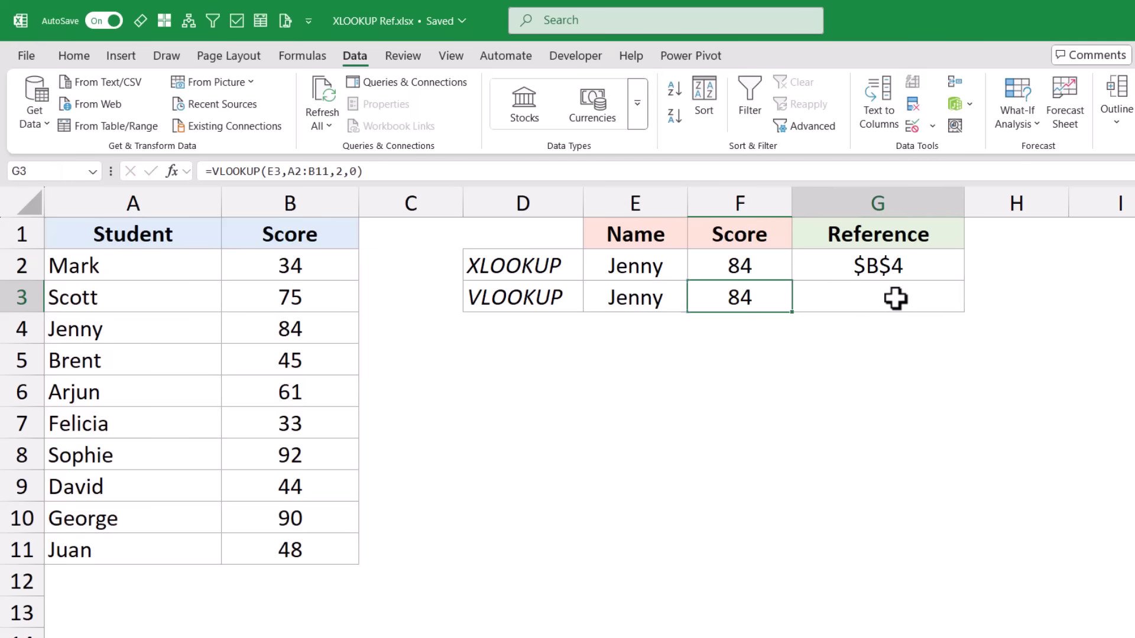
type("=cell")
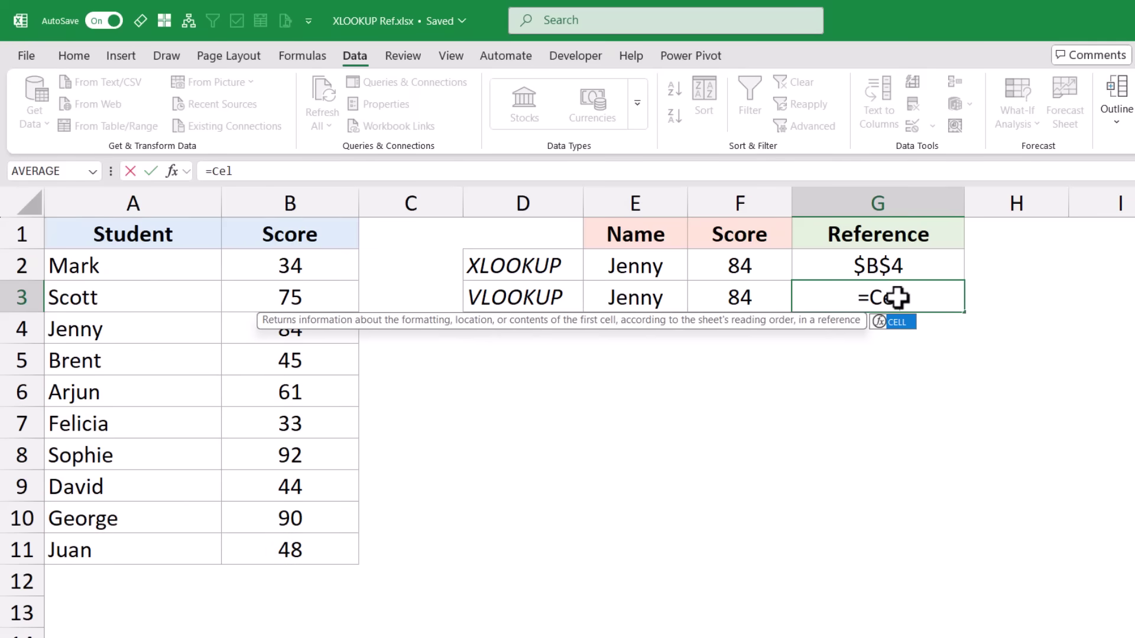
key("Tab")
double_click(907, 334)
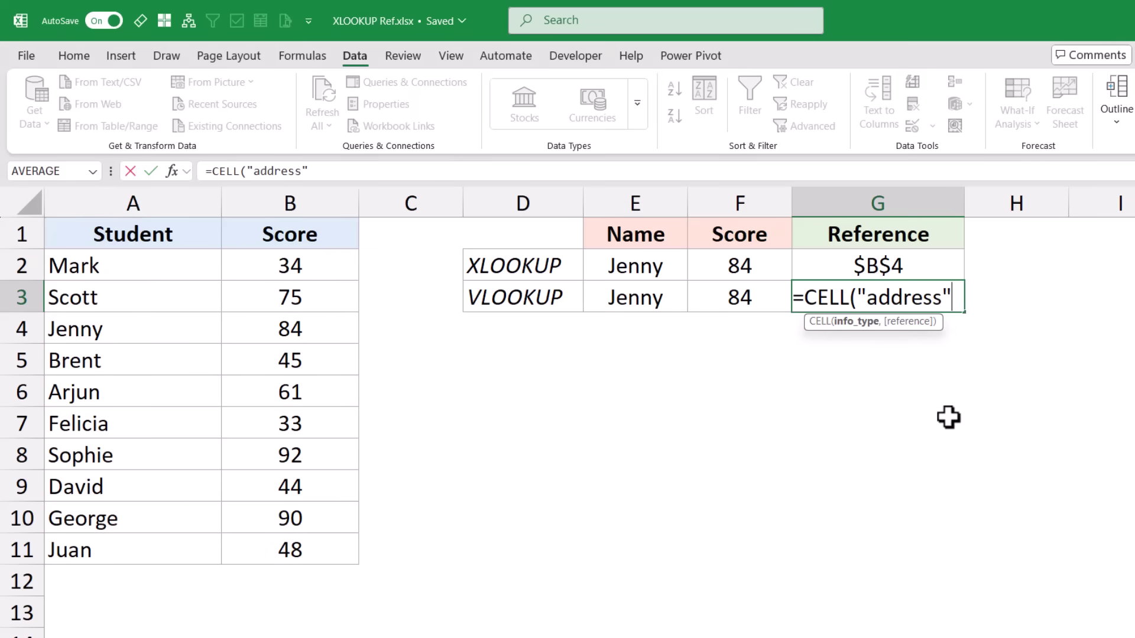
type(",VLOOKUP(E3,A2:B11,2,0))")
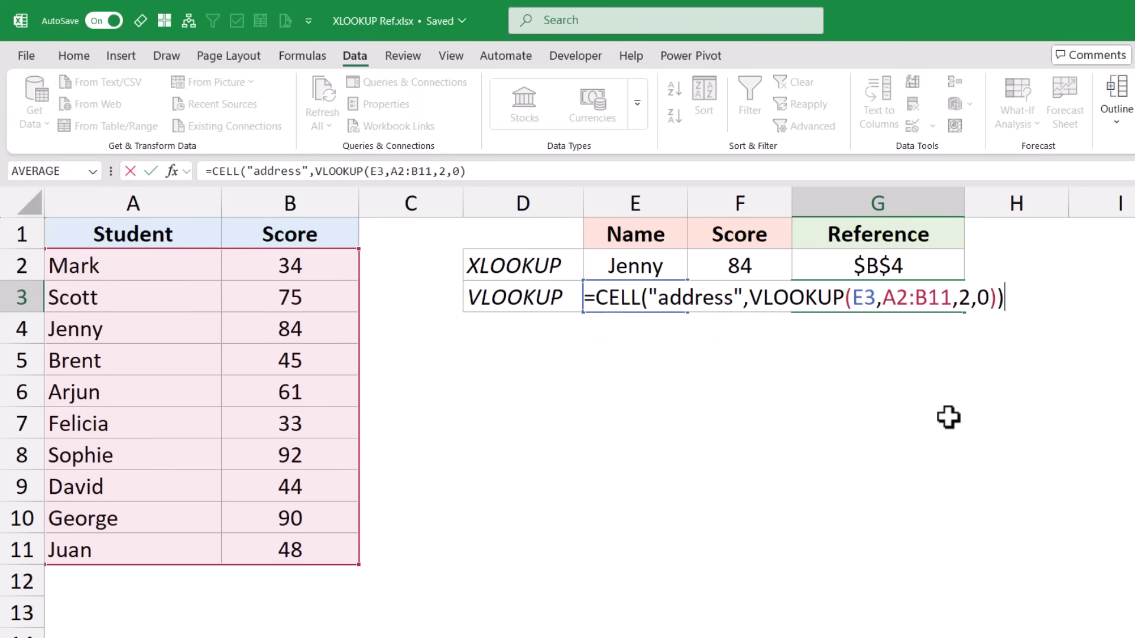
key("Return")
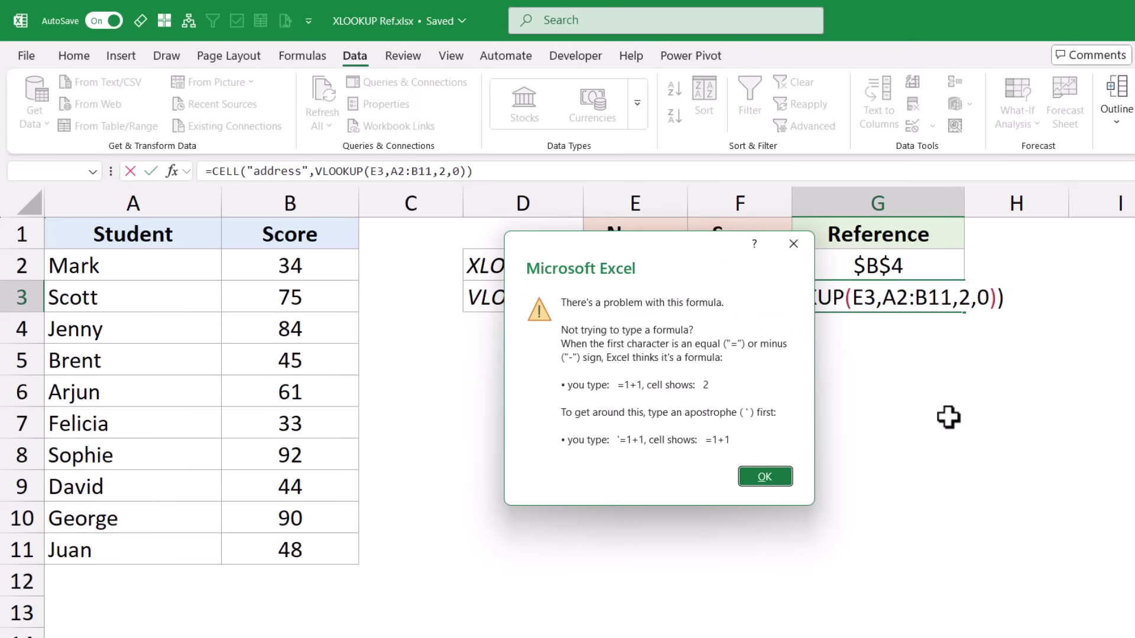
left_click(794, 244)
left_click_drag(754, 297, 994, 289)
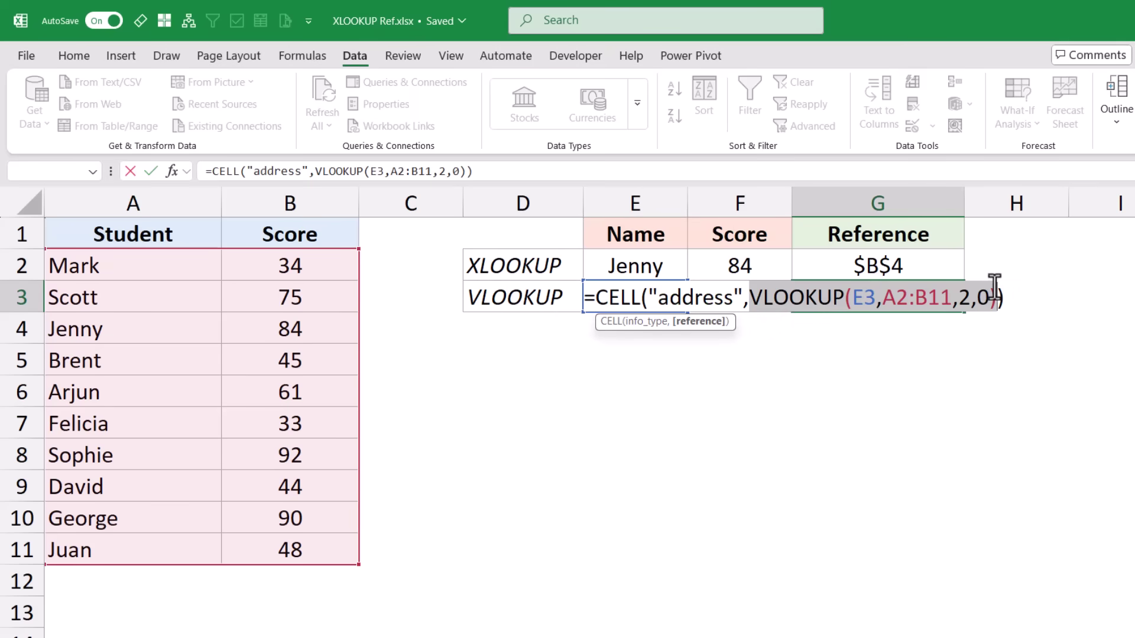
key("Escape")
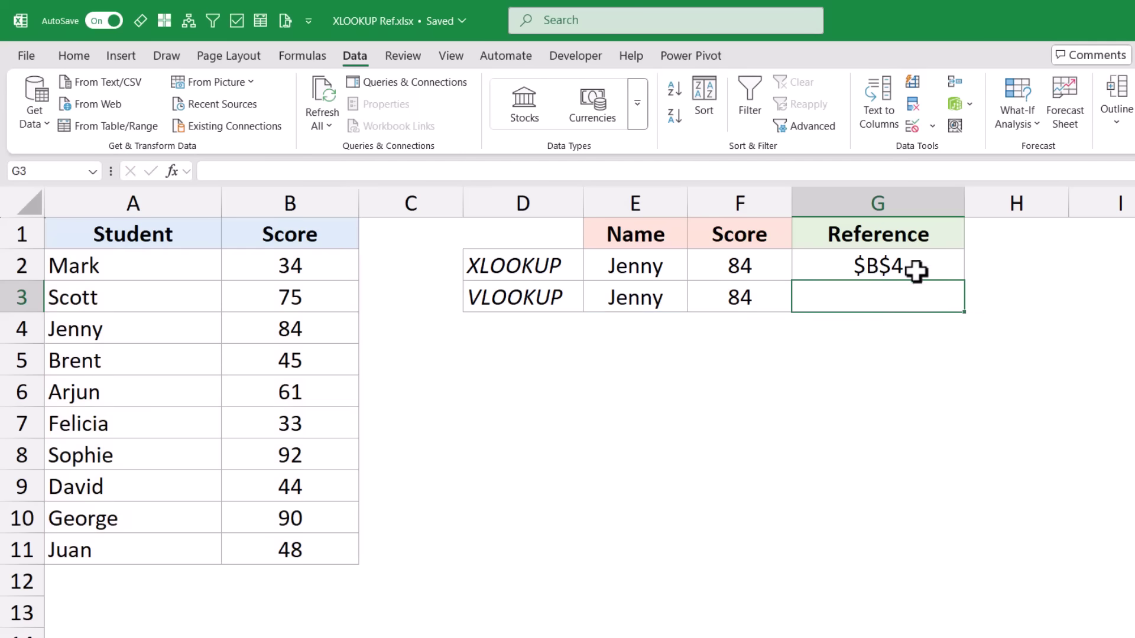
left_click_drag(732, 271, 736, 299)
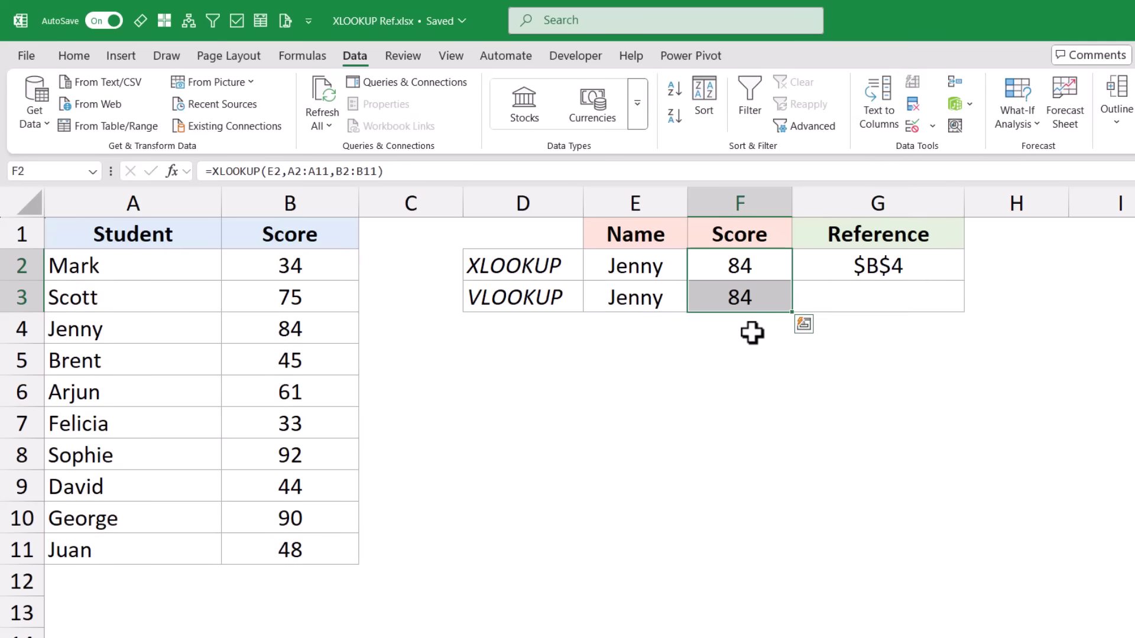
left_click(843, 271)
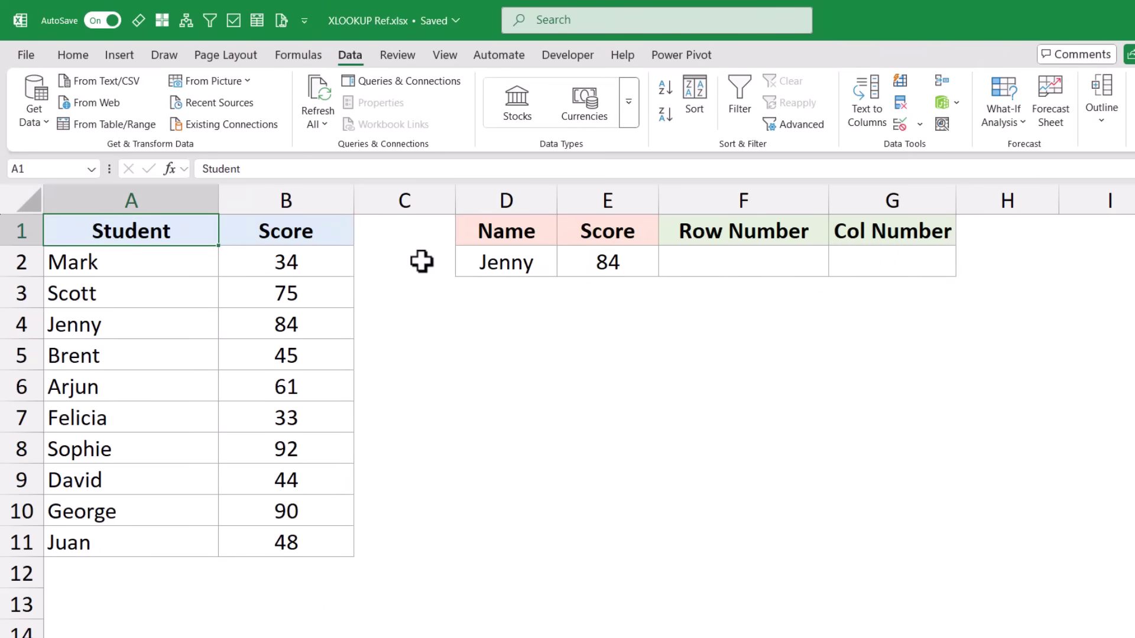
Step: Copy the XLOOKUP expression from the score formula in E2, leaving out its equals sign
left_click(617, 271)
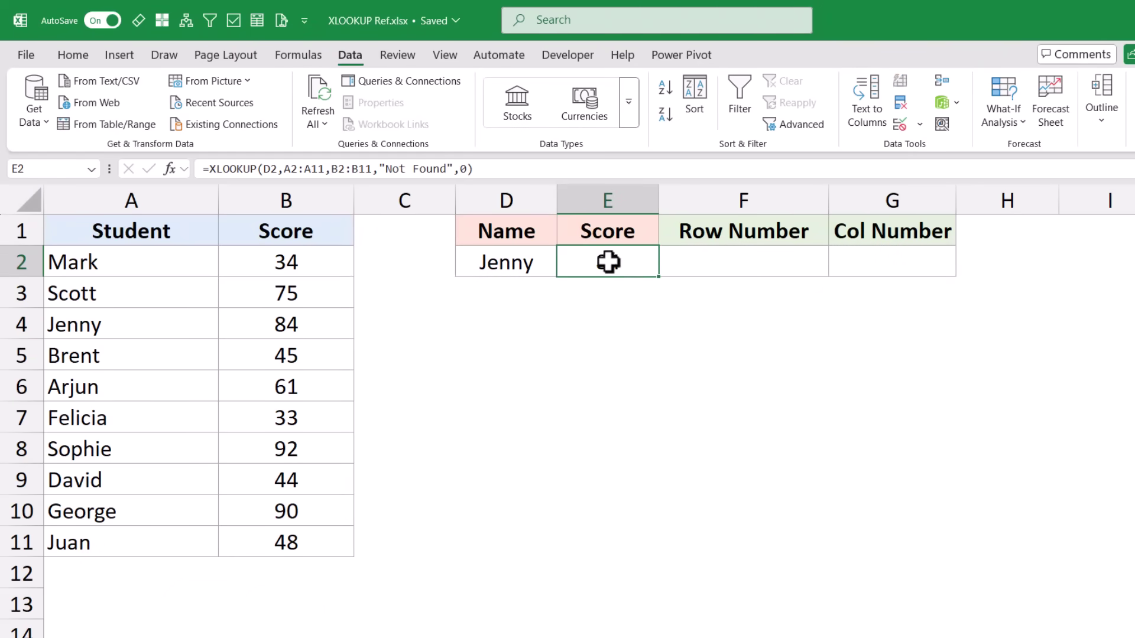
left_click(696, 266)
left_click(618, 264)
double_click(617, 264)
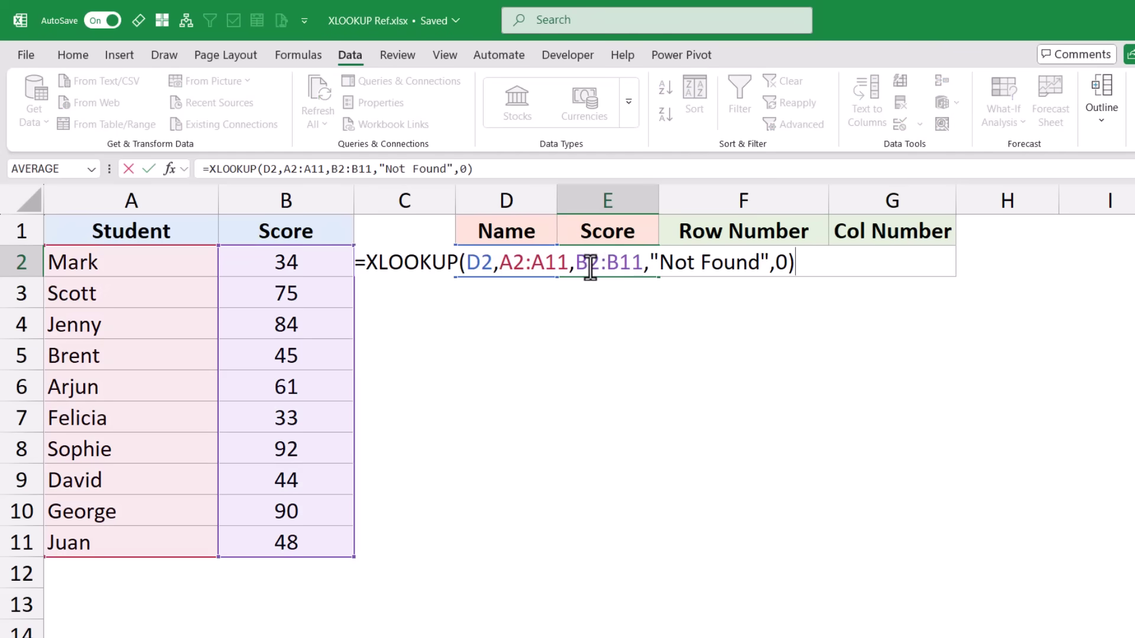
left_click_drag(366, 261, 831, 260)
key("ctrl+c")
key("Escape")
Step: Enter =ROW(XLOOKUP(D2,A2:A11,B2:B11,"Not Found",0)) in F2 and check the row number against the student's score in the list
left_click(770, 261)
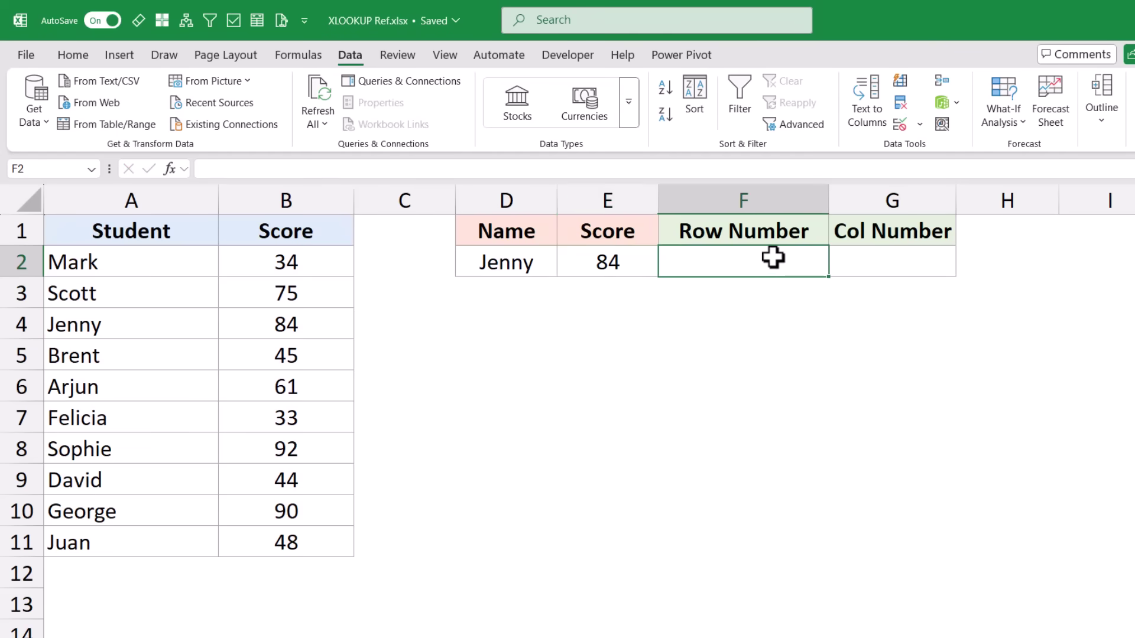
type("=ROW(")
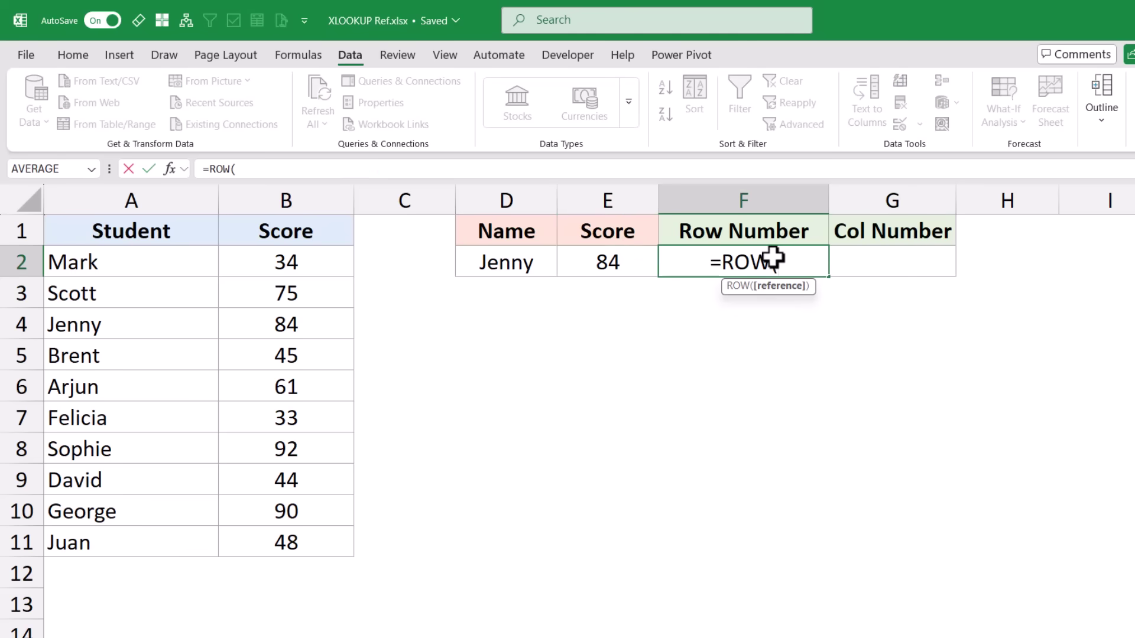
key("ctrl+v")
type("))")
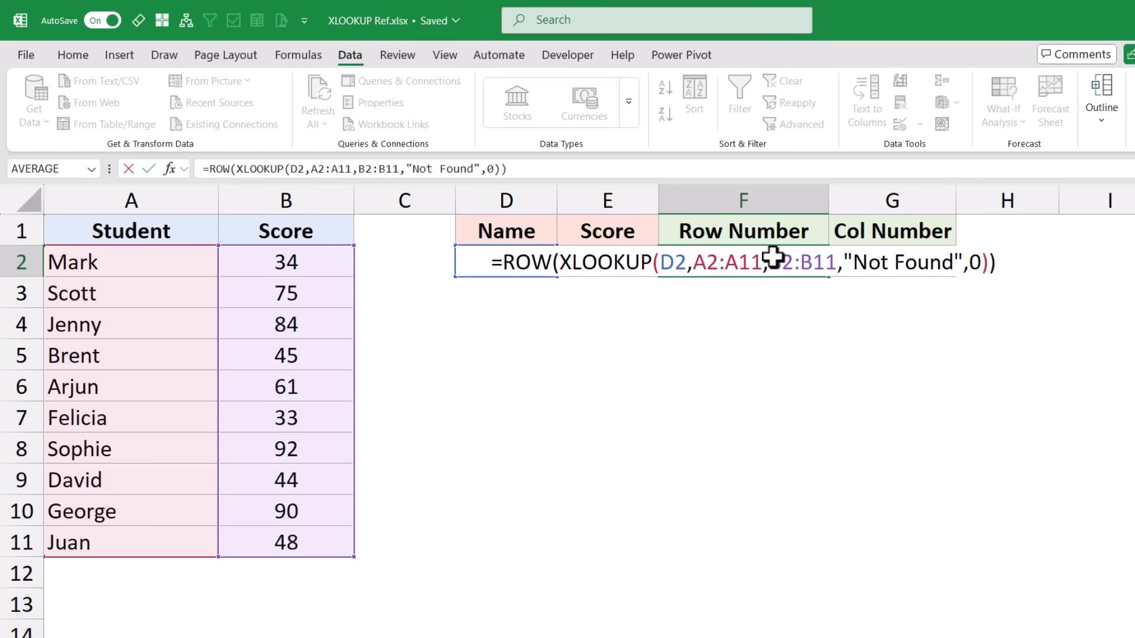
key("Return")
left_click(772, 261)
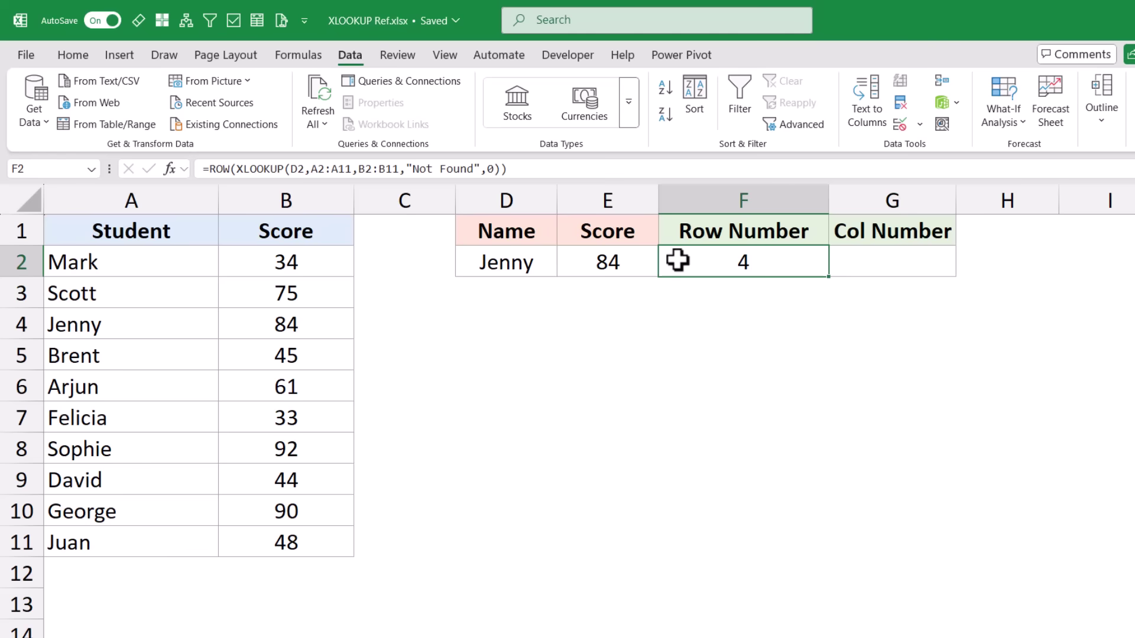
left_click(637, 267)
left_click(727, 263)
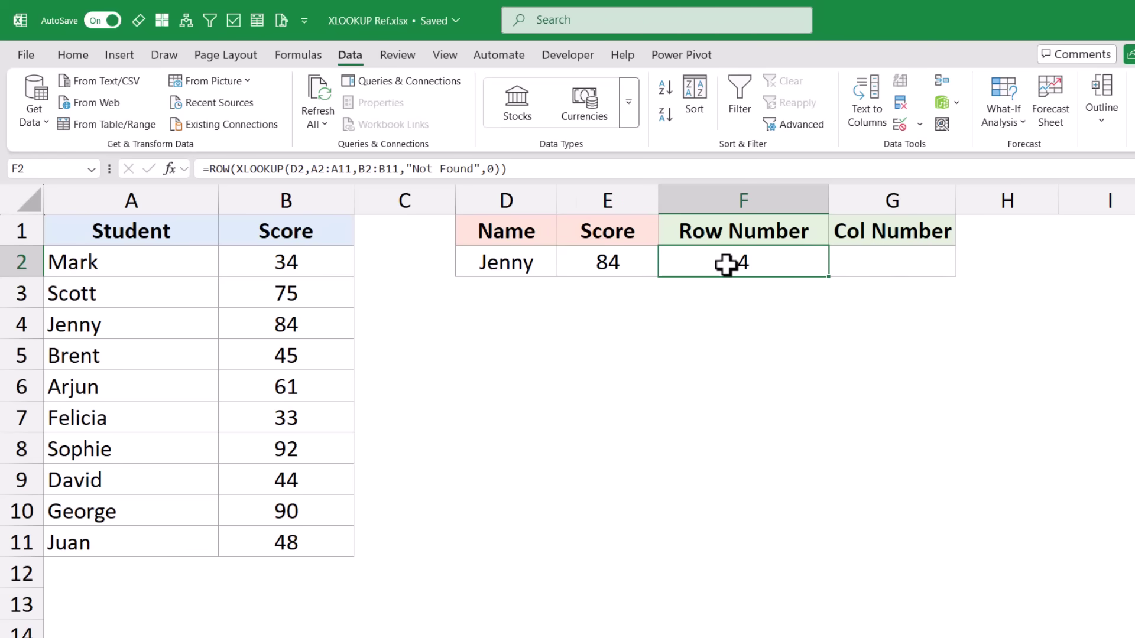
left_click(23, 326)
left_click(263, 327)
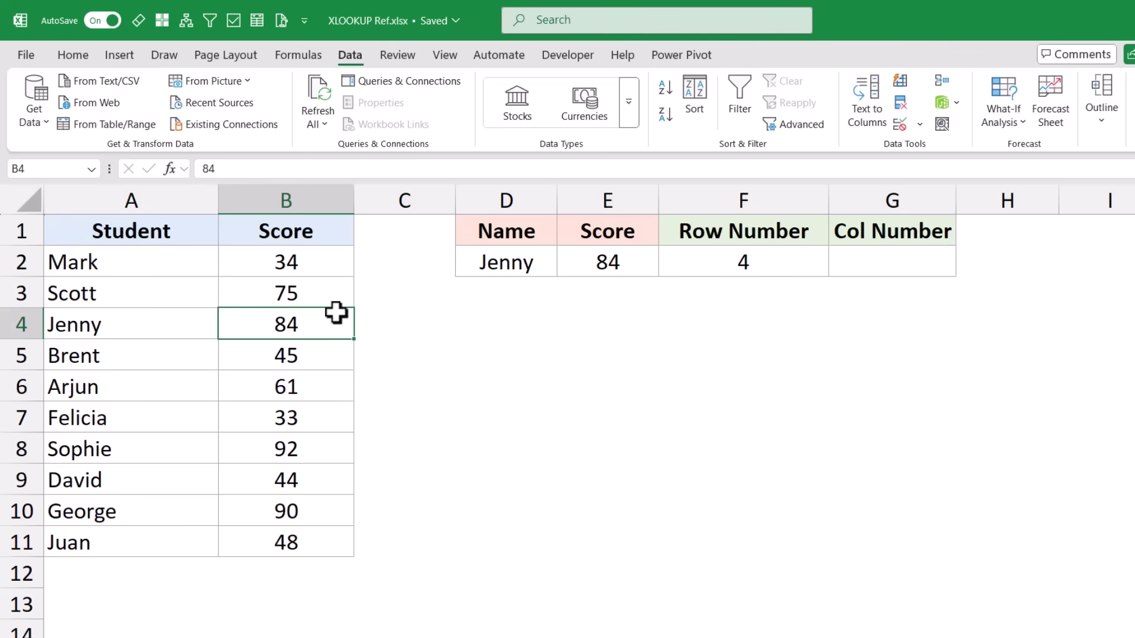
Step: Copy only the XLOOKUP expression from inside the ROW formula in F2
left_click(729, 263)
double_click(724, 265)
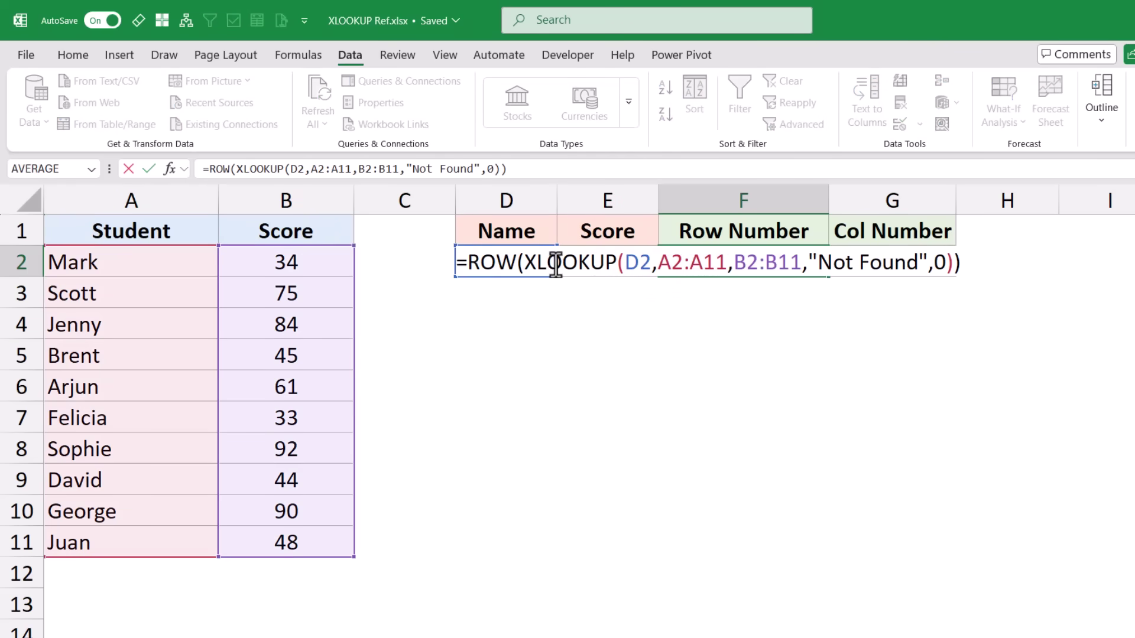
left_click_drag(522, 263, 947, 254)
key("ctrl+c")
key("Tab")
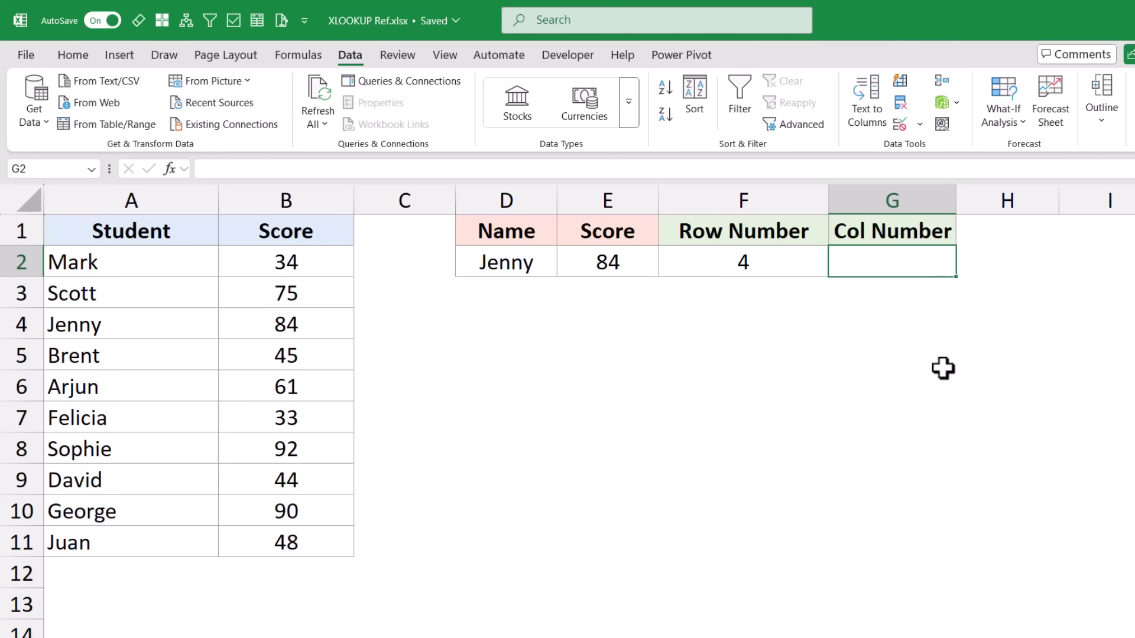
Step: Enter =COLUMN(XLOOKUP(D2,A2:A11,B2:B11,"Not Found",0)) in G2, reusing the copied XLOOKUP expression
type("=COLu")
key("Tab")
key("ctrl+v")
type(")")
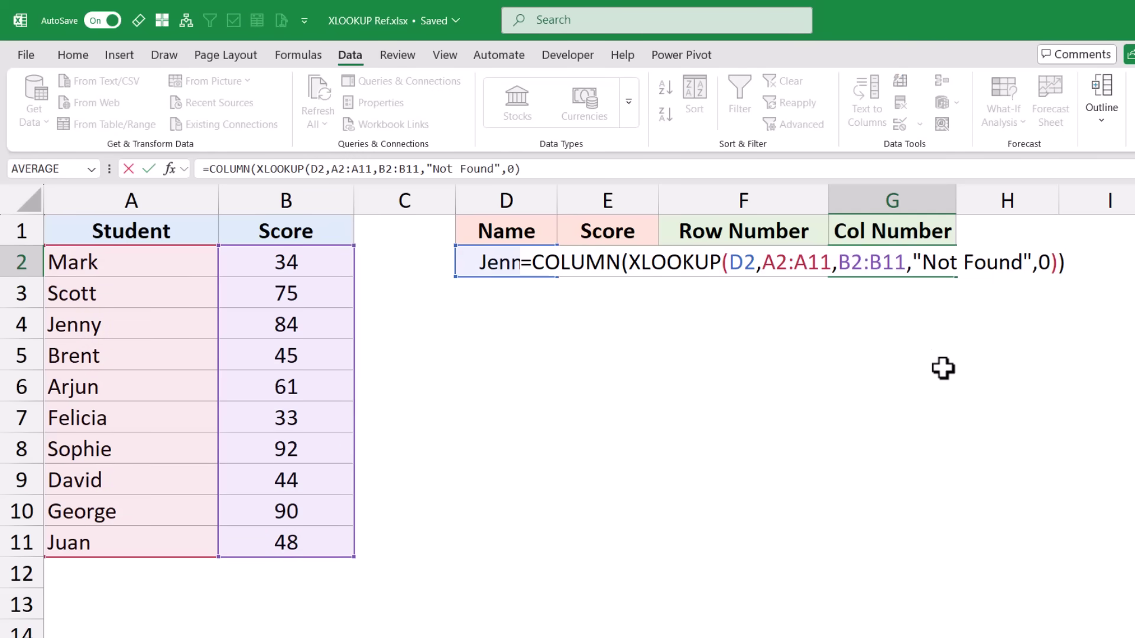
key("Return")
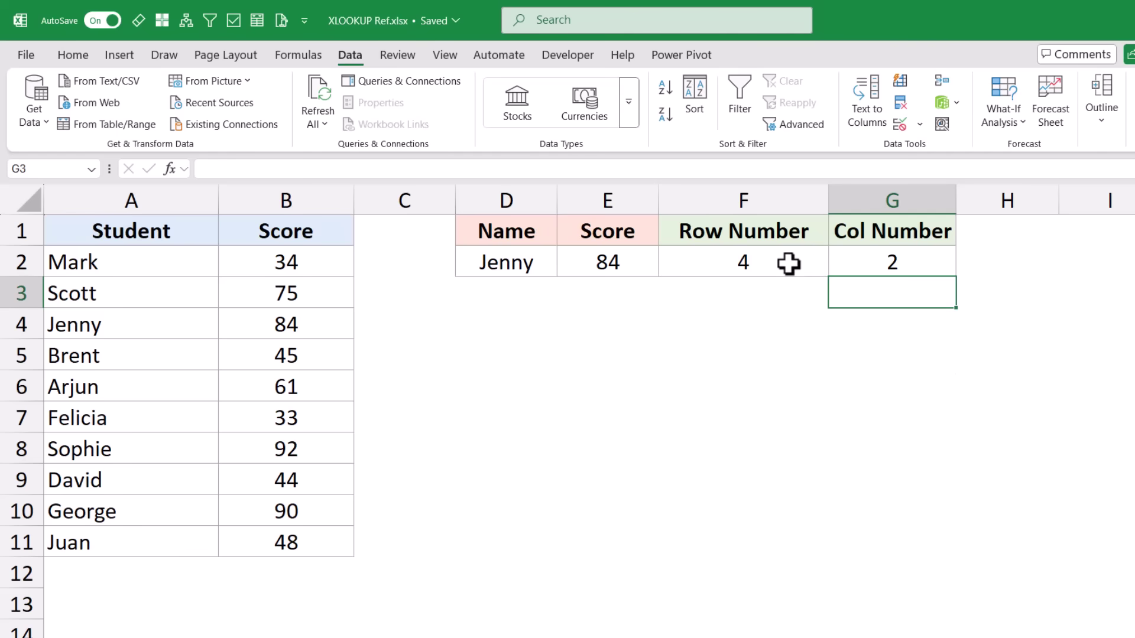
left_click(788, 263)
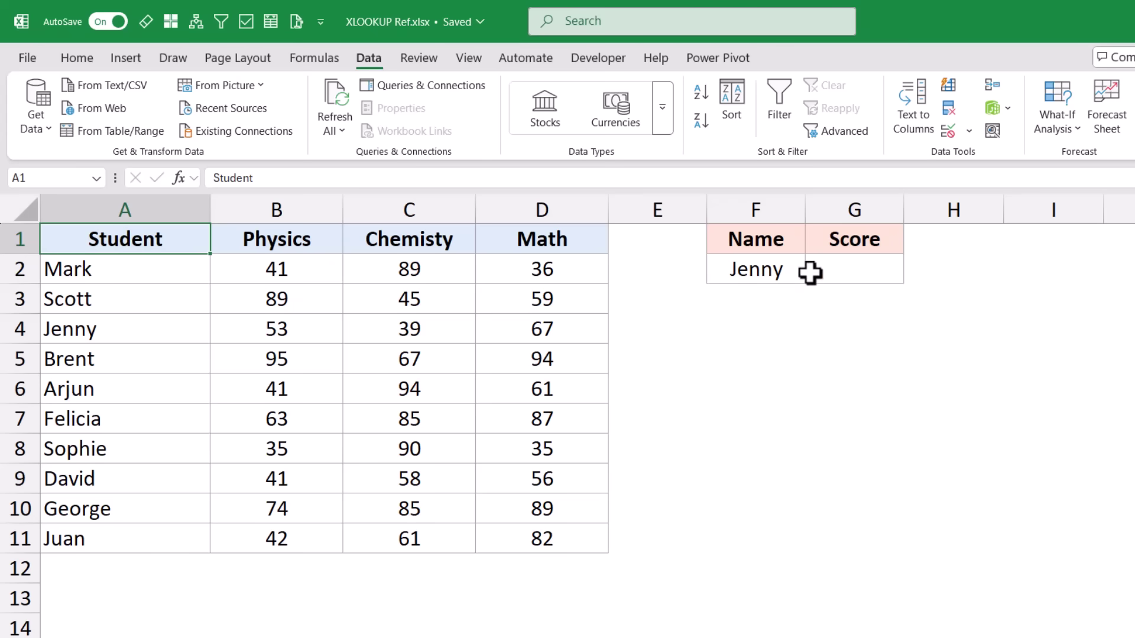
Step: Start an XLOOKUP formula in G2 with the name in F2 as the lookup value
left_click(764, 270)
left_click(831, 275)
type("=c")
key("BackSpace")
type("xlo")
key("Tab")
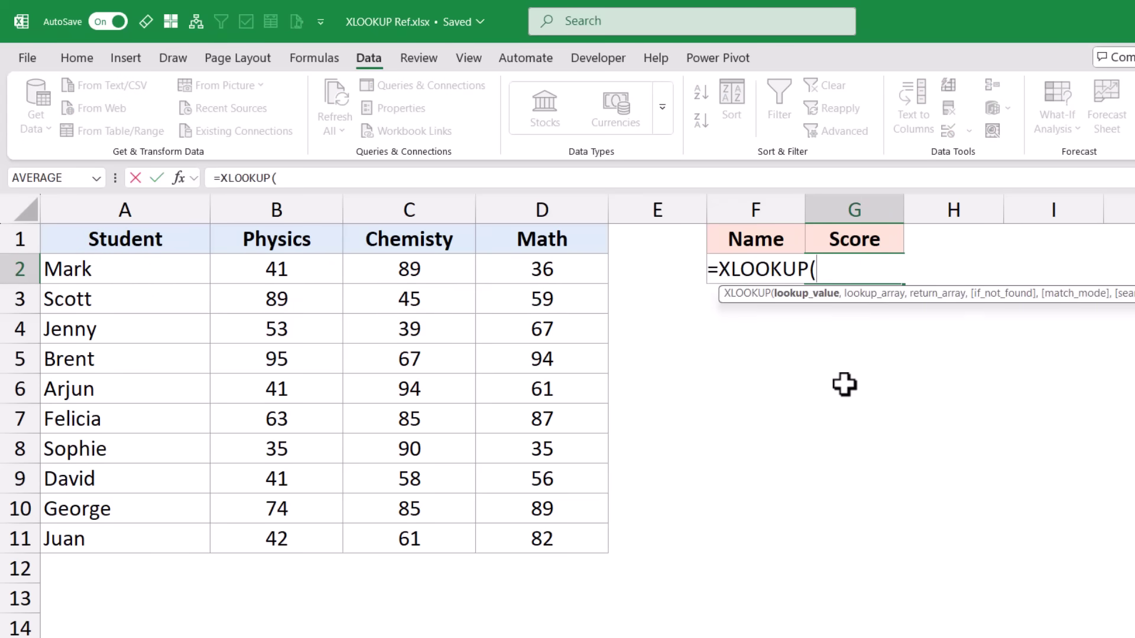
left_click(734, 235)
key("Down")
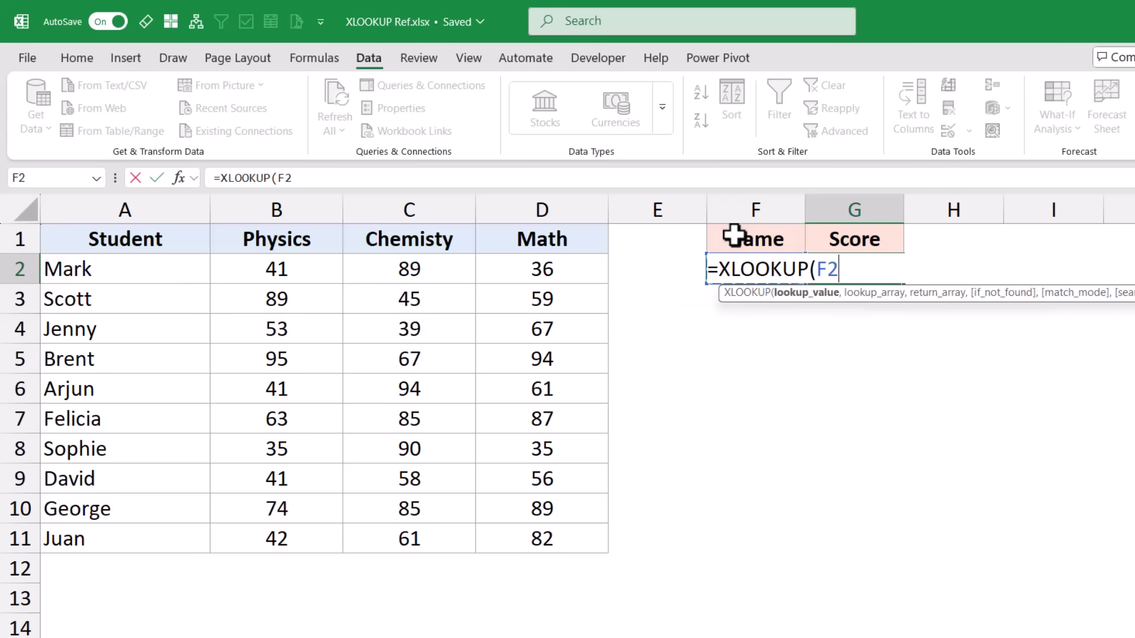
type(",")
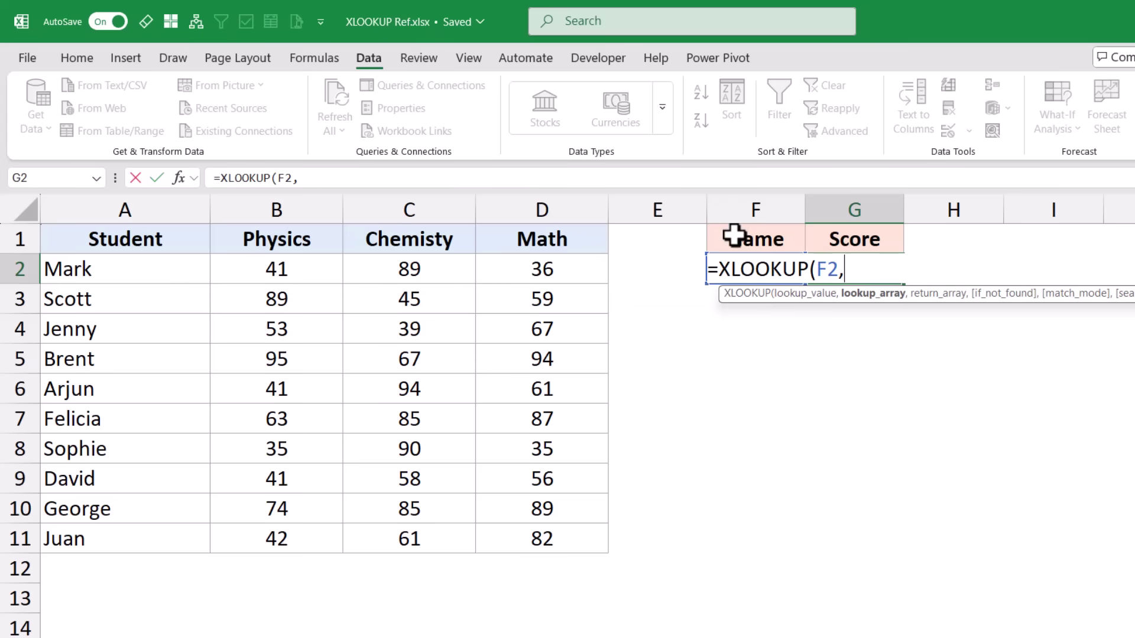
Step: Complete the formula with lookup array A2:A11 and return array B2:B11, and check the result against the student's Physics score
left_click_drag(127, 266, 131, 523)
type(",")
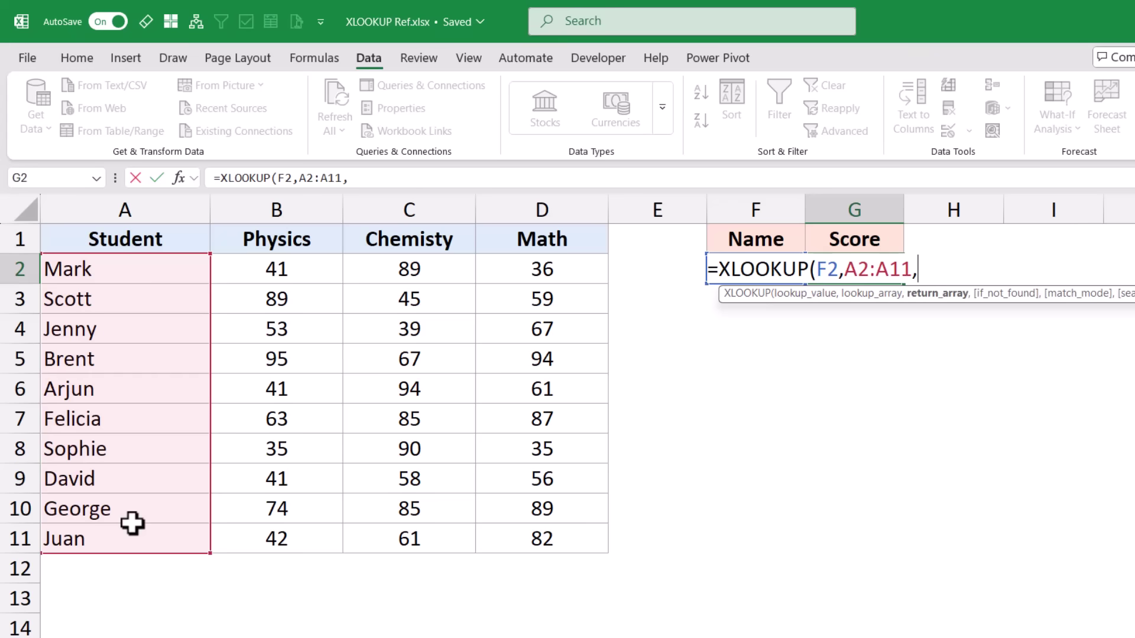
left_click_drag(258, 271, 254, 534)
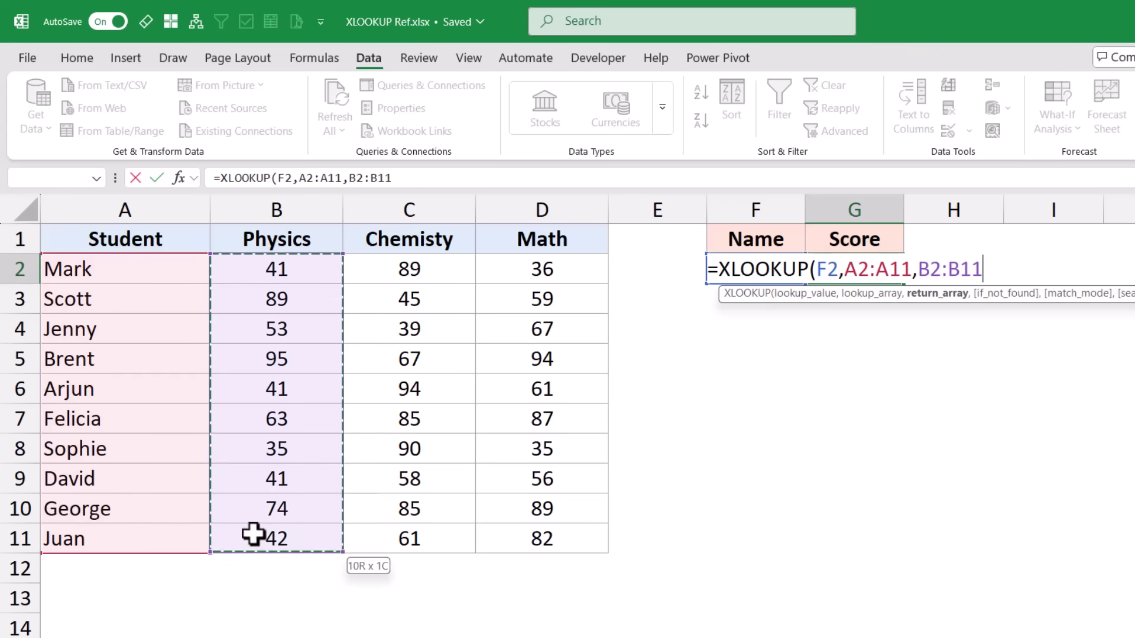
type(")")
key("Return")
key("Up")
left_click(291, 329)
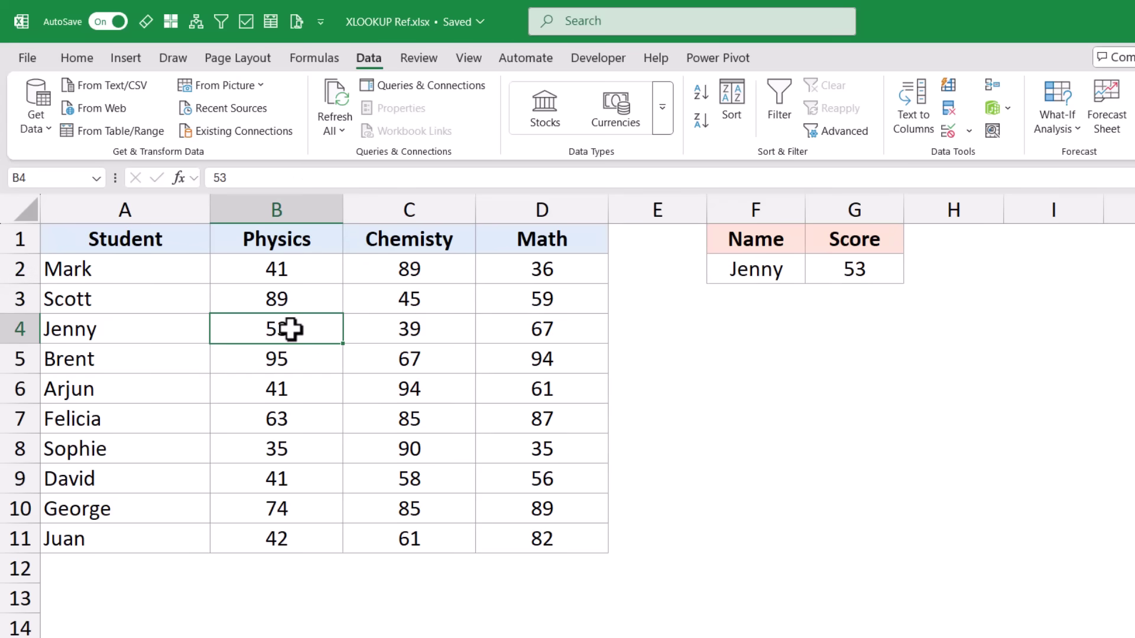
Step: Nest the XLOOKUP formula in G2 inside an OFFSET function as its reference argument
left_click(874, 260)
double_click(839, 269)
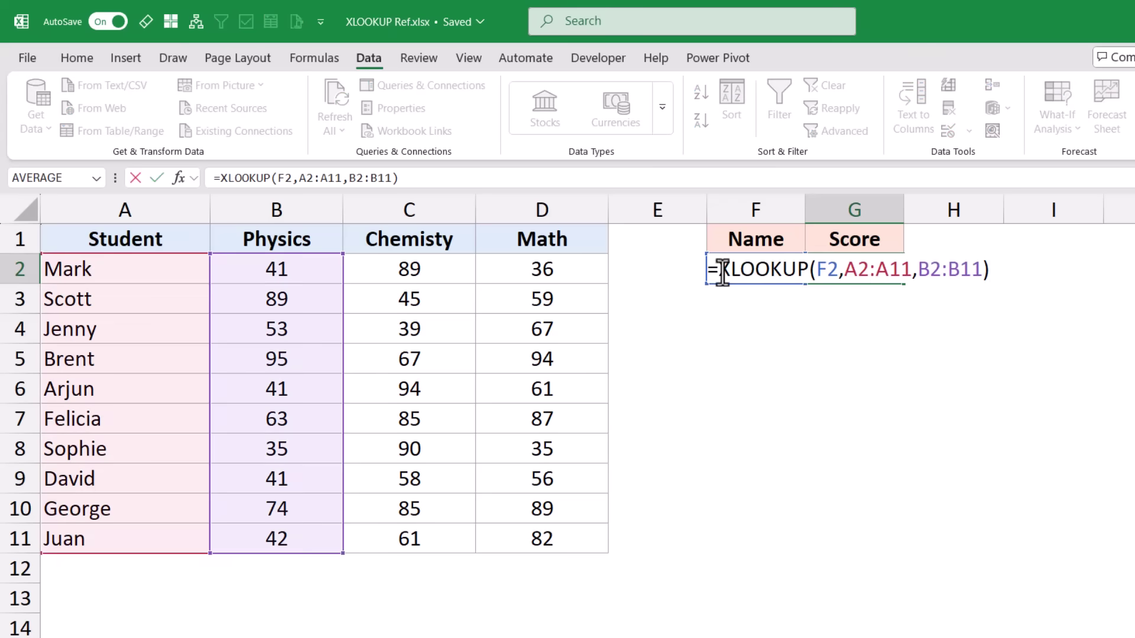
left_click_drag(719, 269, 1018, 279)
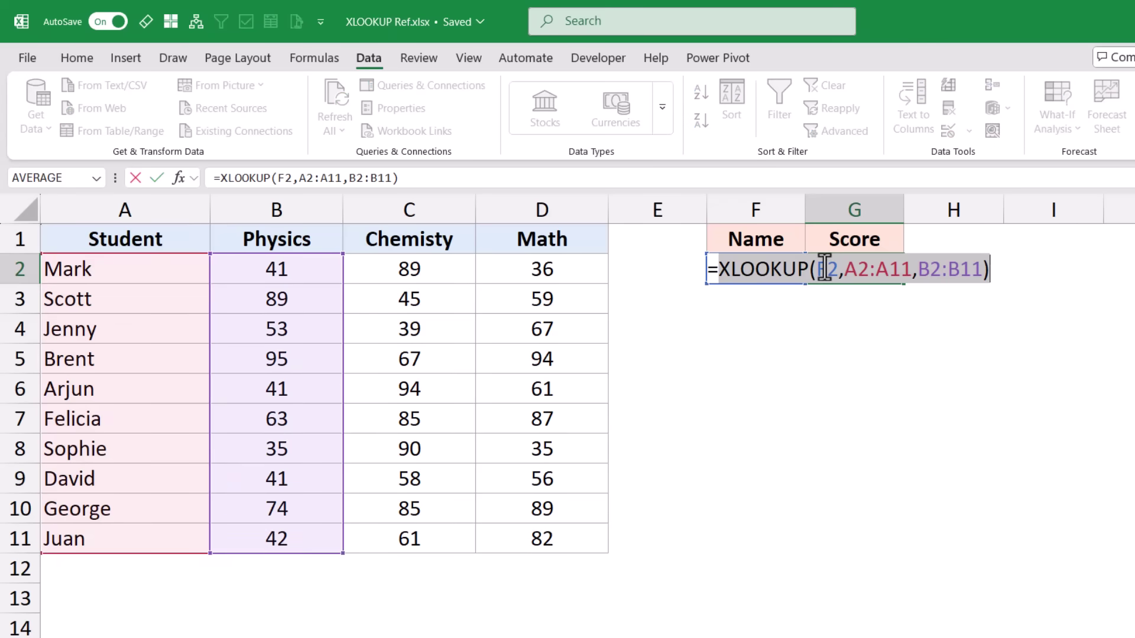
left_click(718, 267)
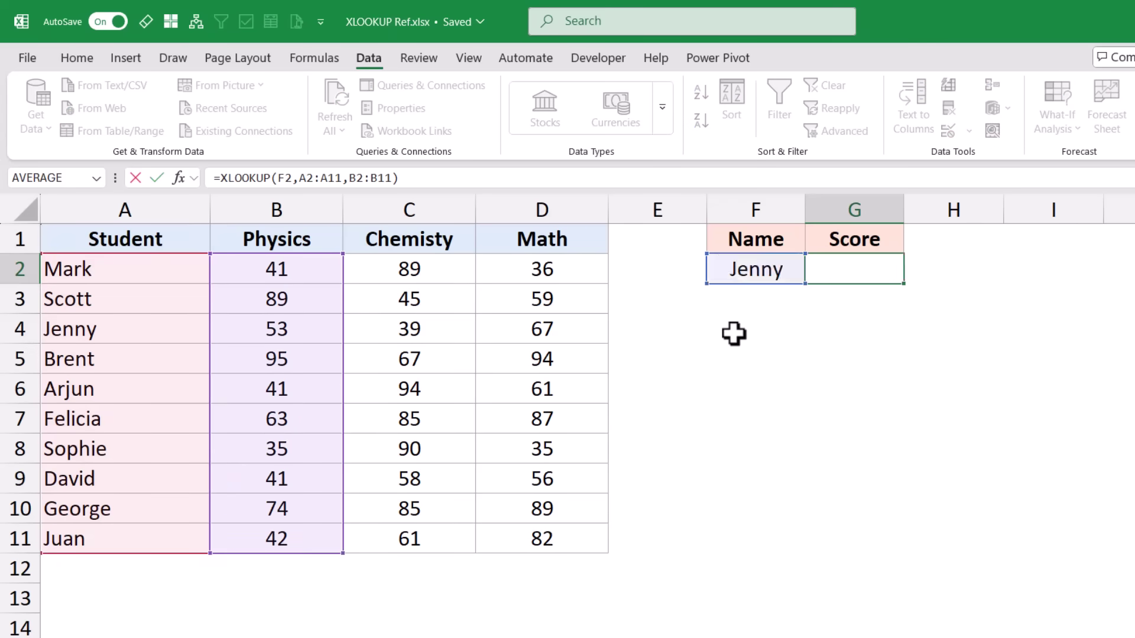
type("OD")
key("BackSpace")
type("FFSET")
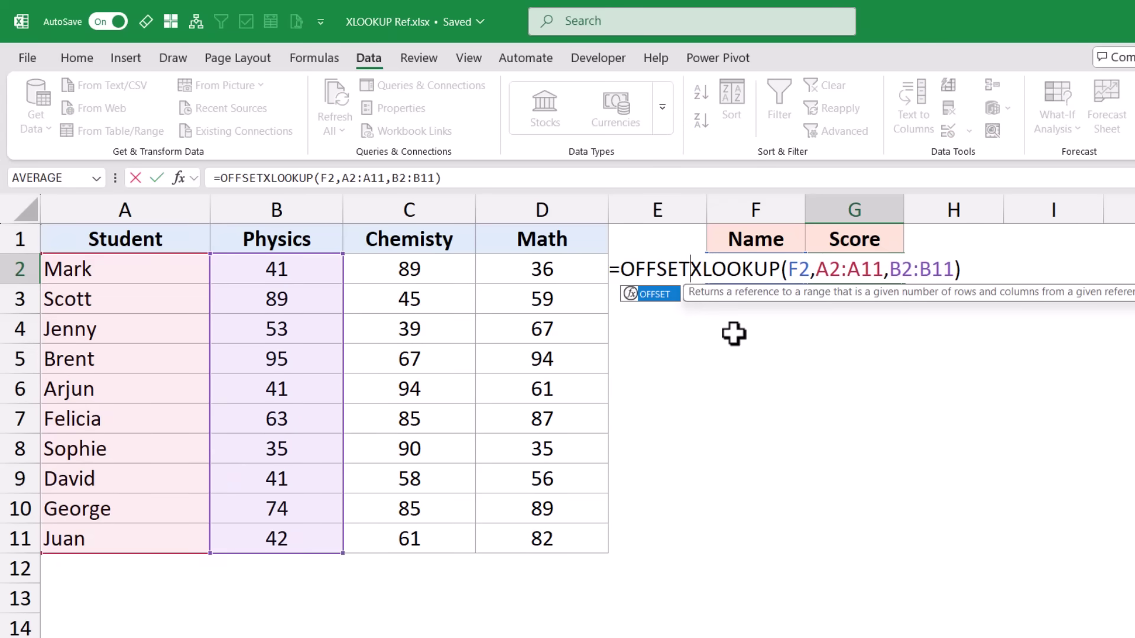
type("(")
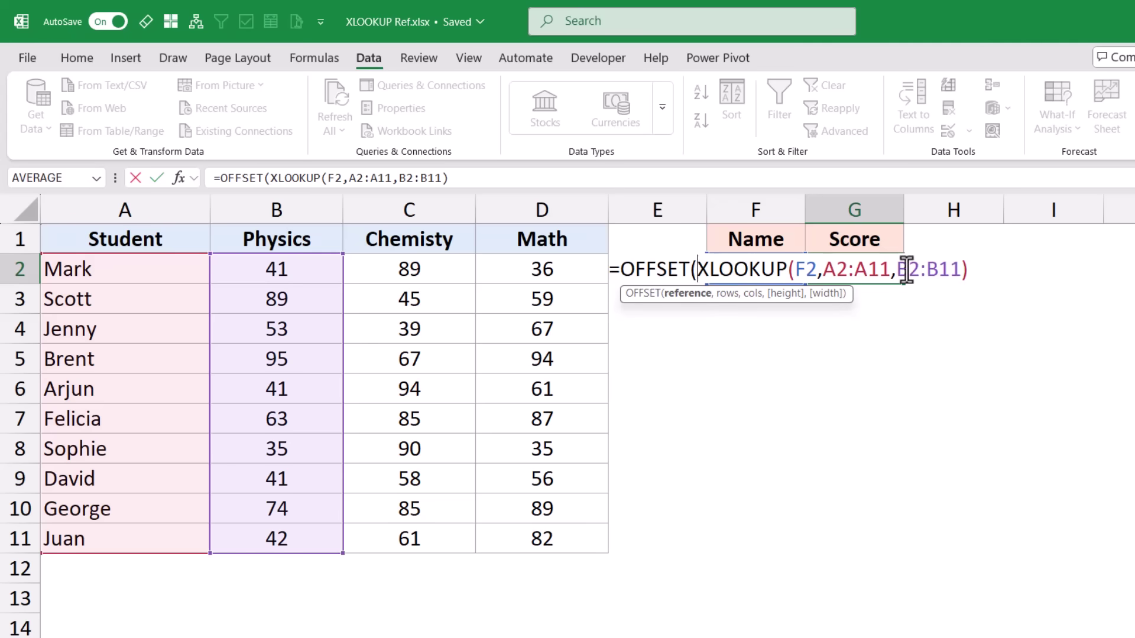
Step: Complete the OFFSET formula in G2 with a row offset of 0 and a column offset of 2
left_click(970, 269)
type(",")
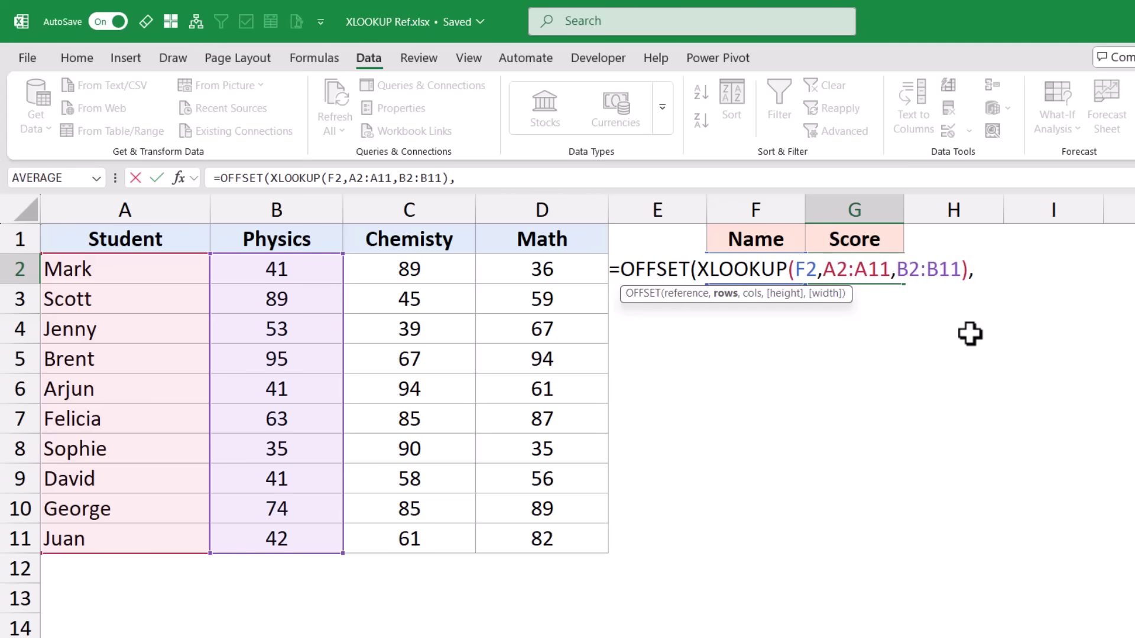
type("0,2)")
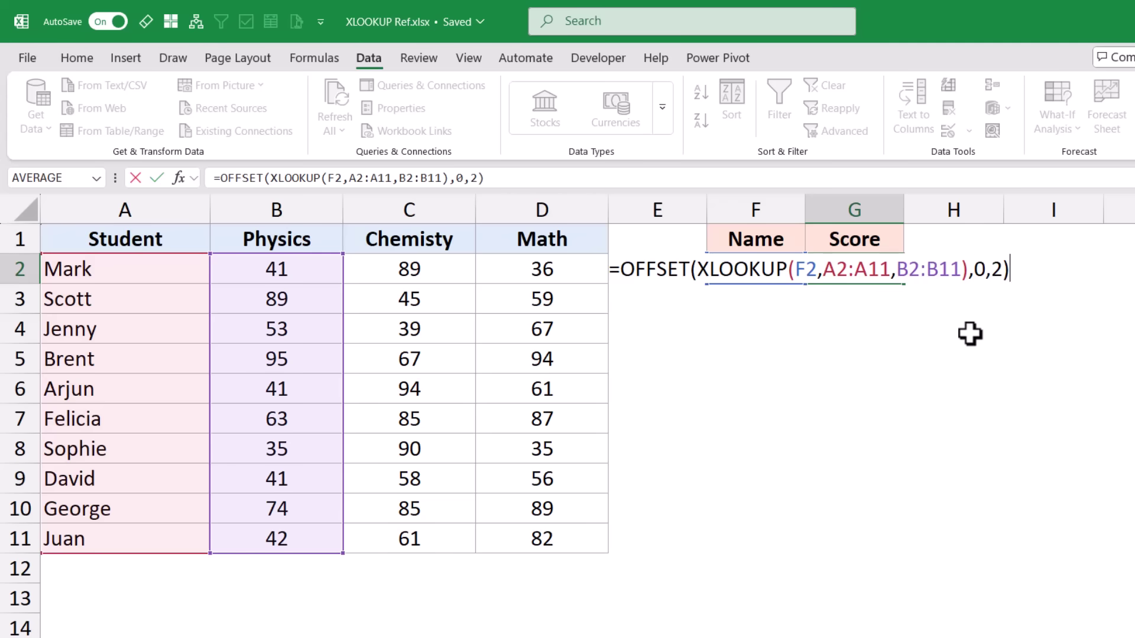
key("Return")
key("Up")
Step: Compare the OFFSET result with the student's Physics and Math scores in row 4
left_click(522, 336)
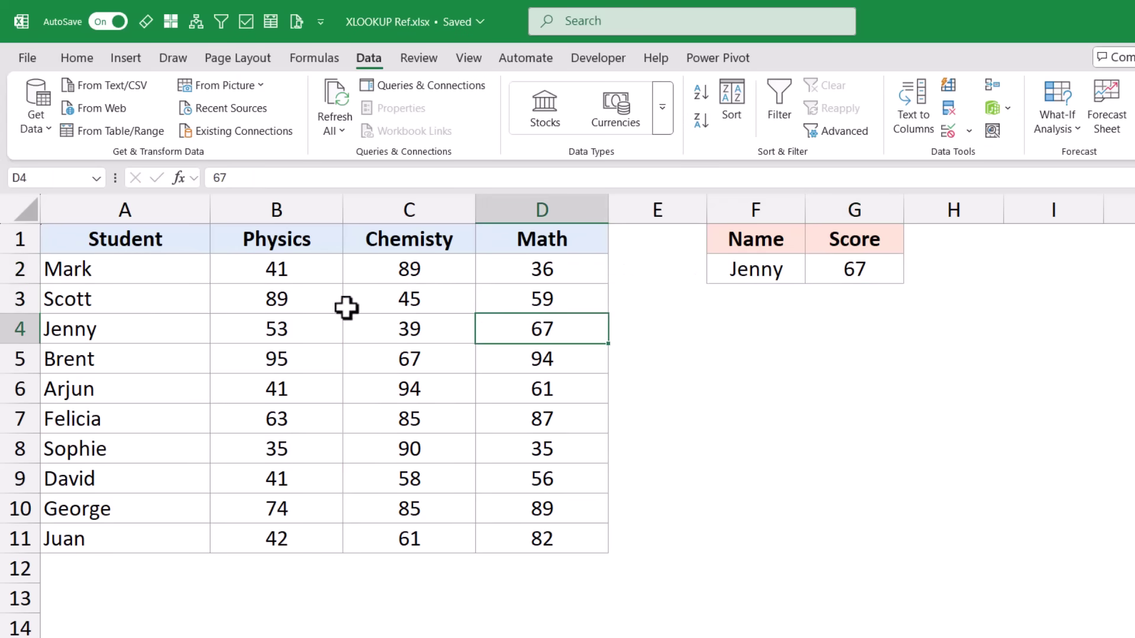
left_click_drag(167, 335, 535, 329)
left_click(312, 330)
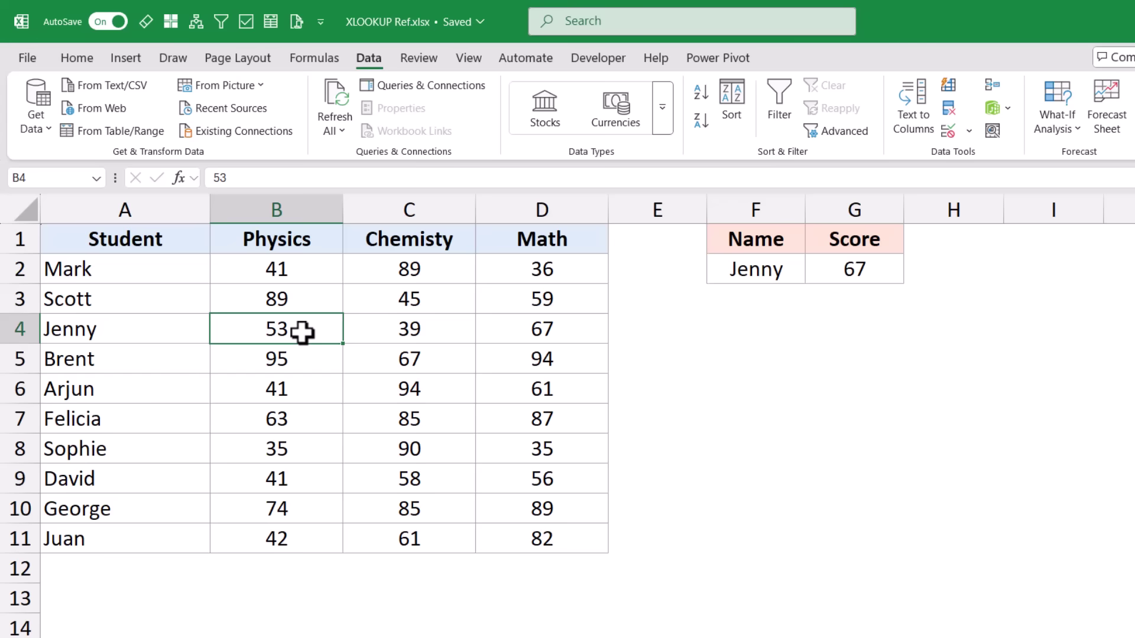
left_click(517, 332)
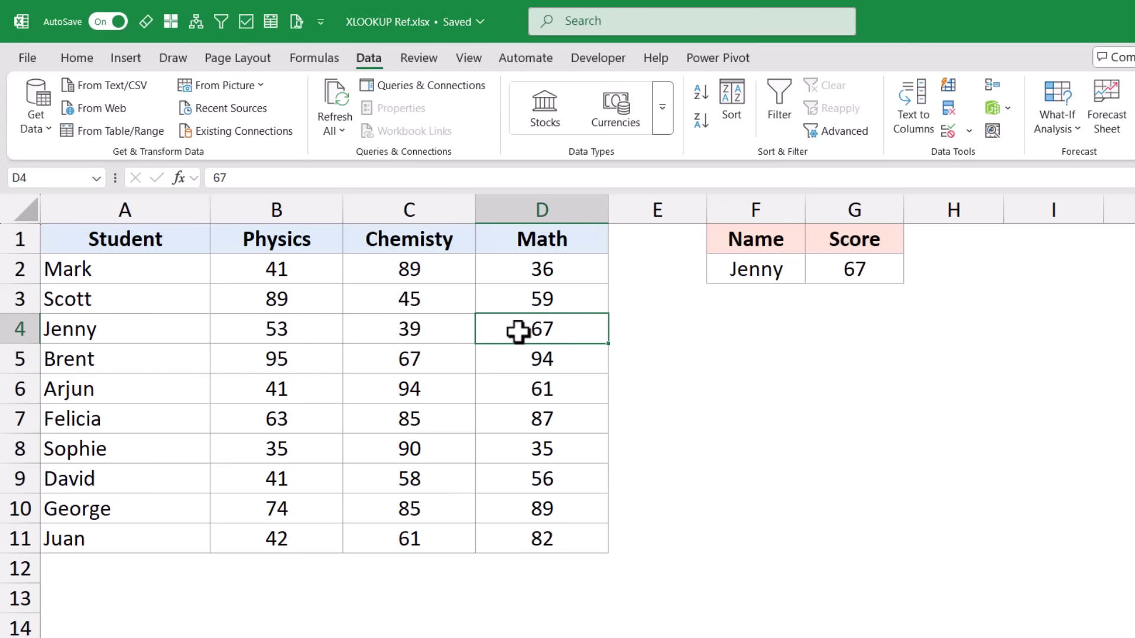
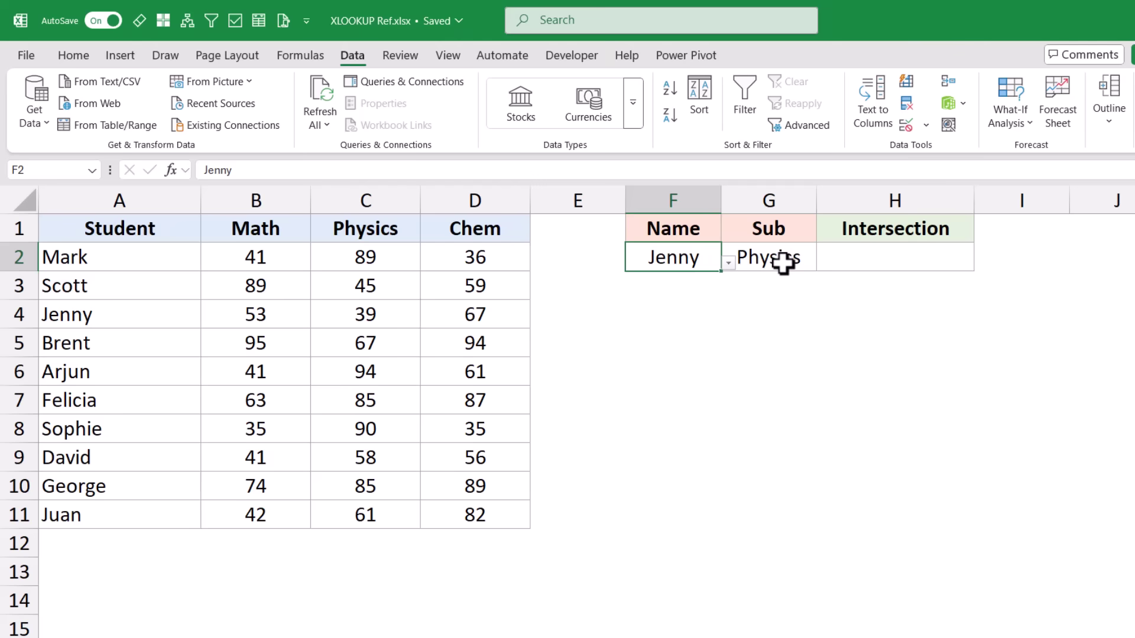
Step: Inspect the name selector in F2 and the subject in G2 beside the Intersection cell
left_click(783, 263)
left_click(689, 261)
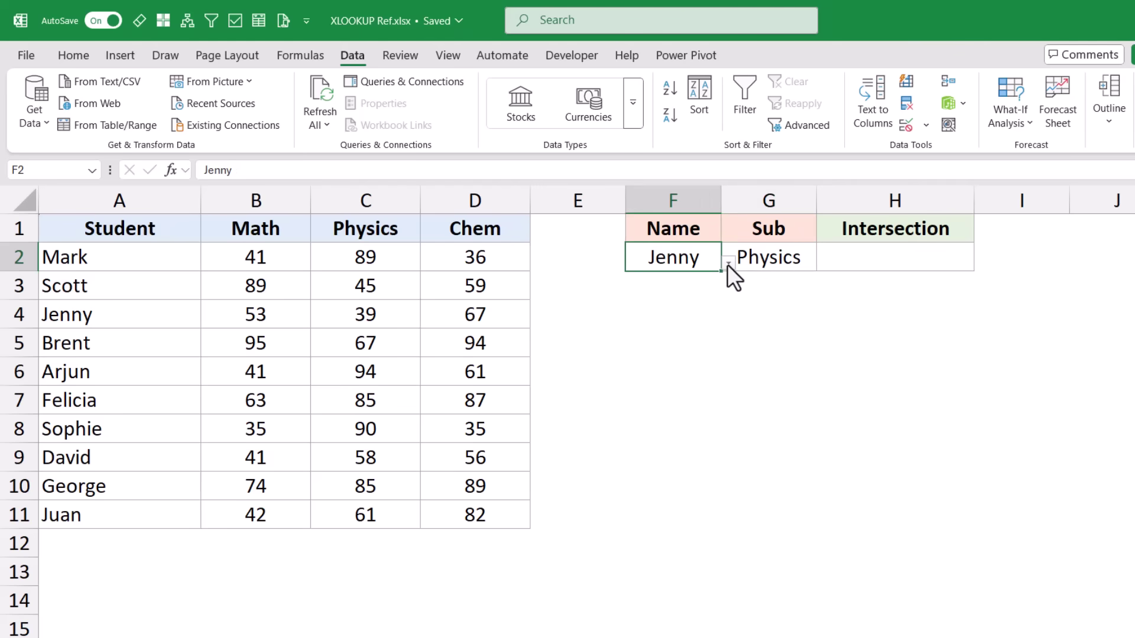
left_click(728, 264)
left_click(696, 257)
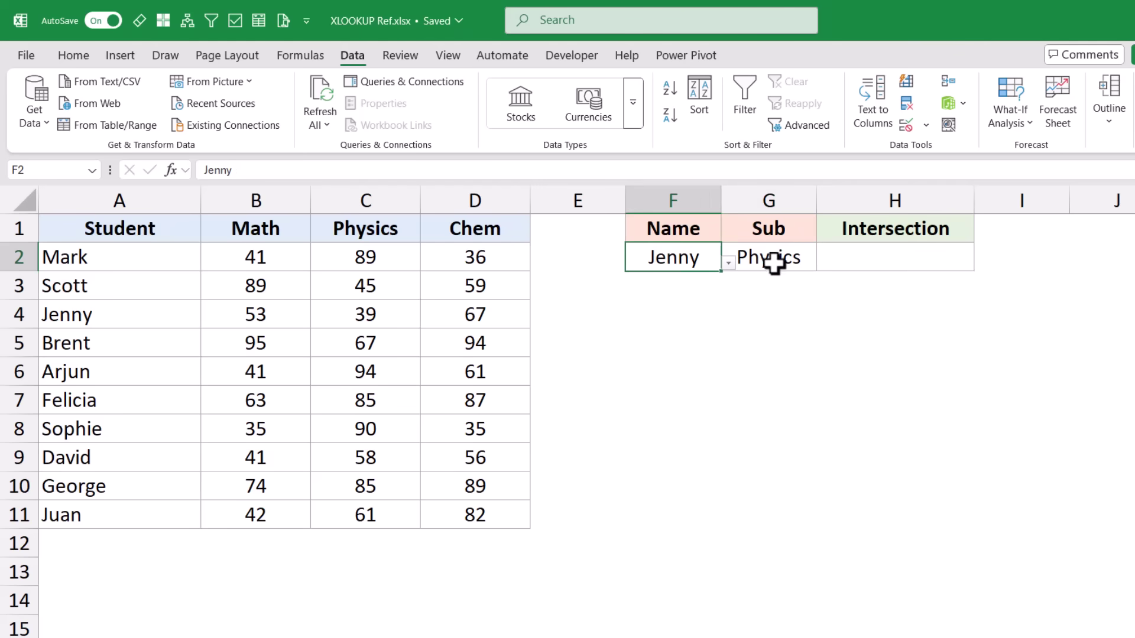
Step: Start an XLOOKUP formula in H2 with the name in F2 as the lookup value
left_click(857, 264)
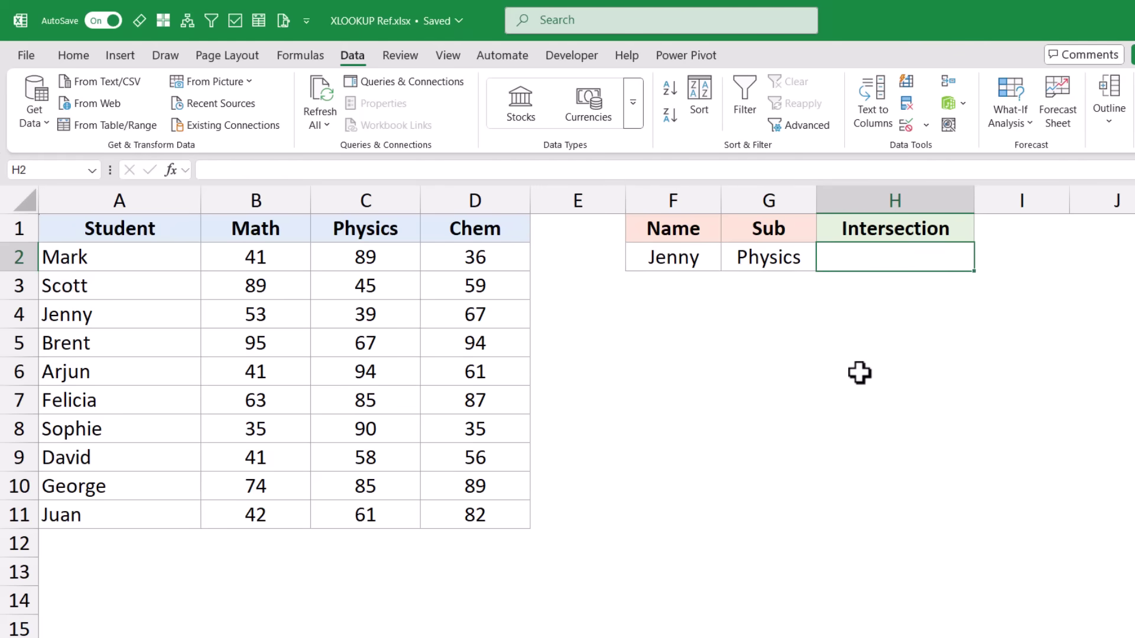
type("=xlo")
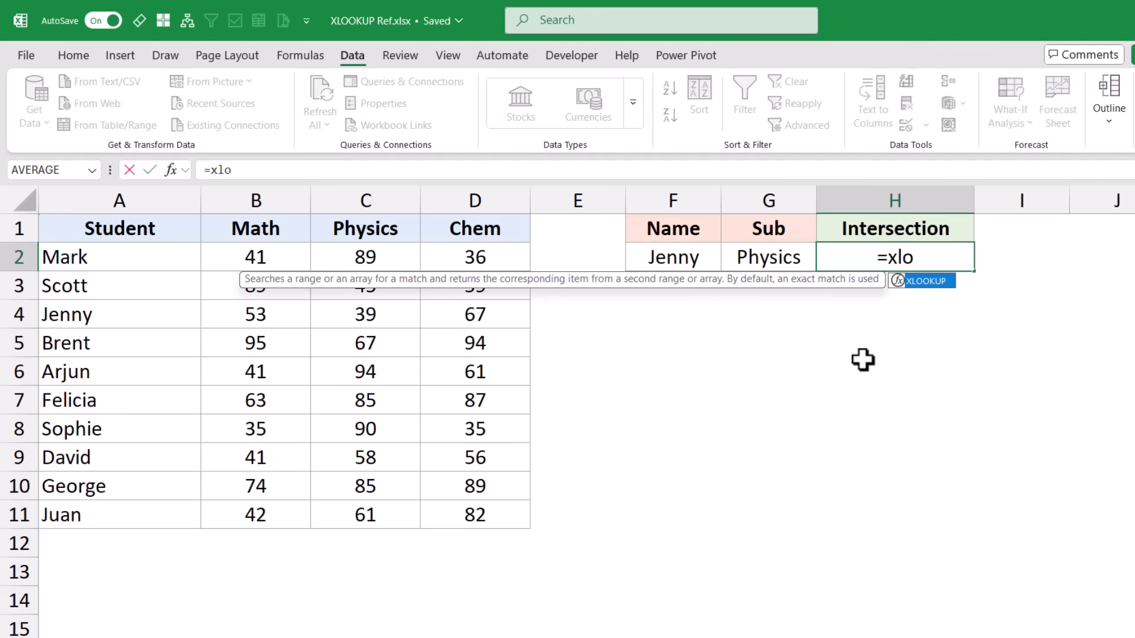
key("Tab")
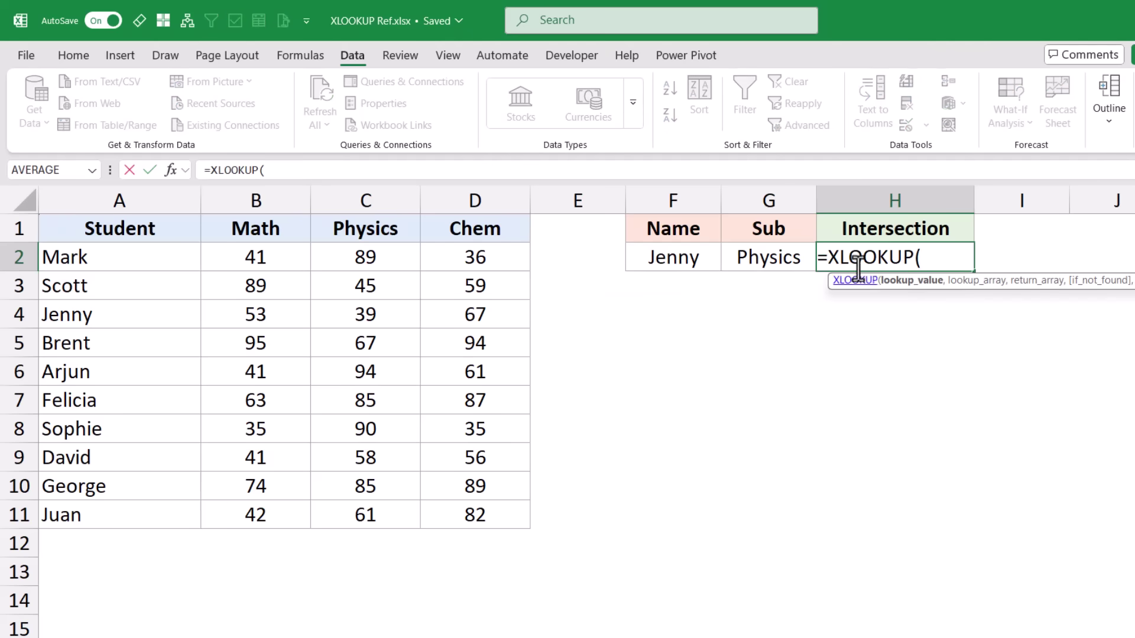
left_click(699, 260)
type(",")
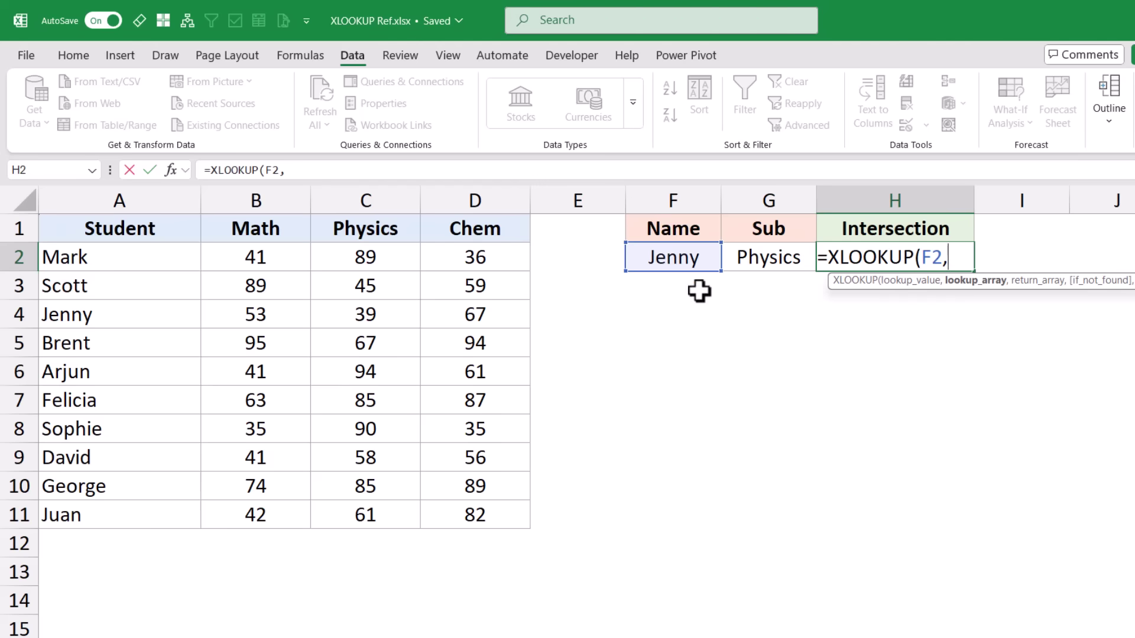
Step: Complete the H2 formula with lookup array A2:A11 and return array B2:D11
left_click_drag(162, 260, 127, 513)
type(",")
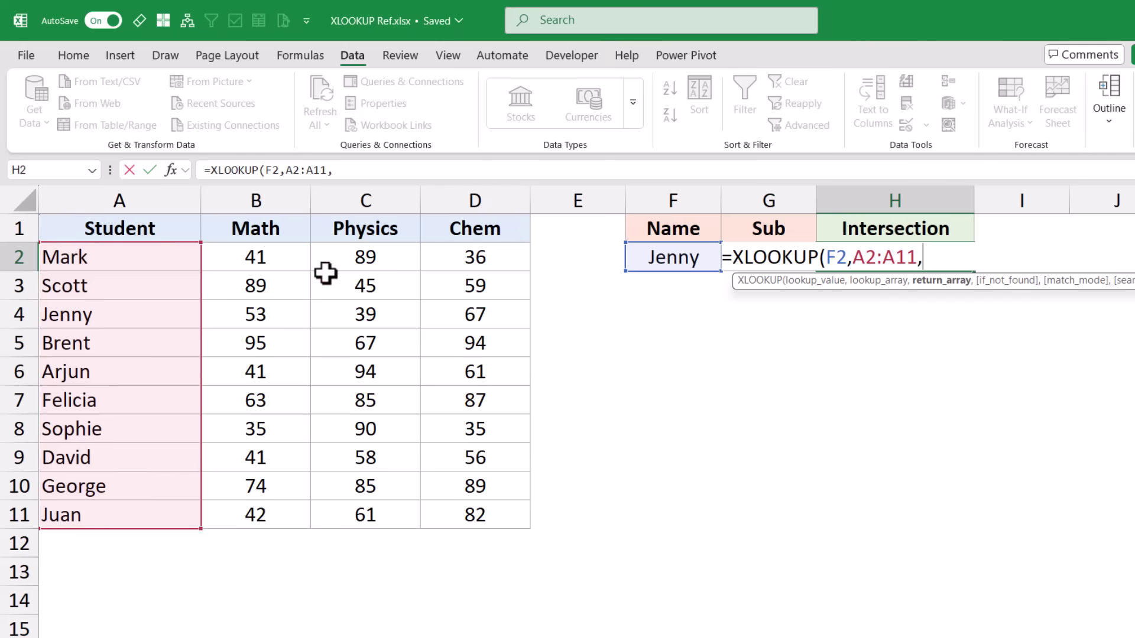
left_click_drag(280, 260, 476, 501)
type(")")
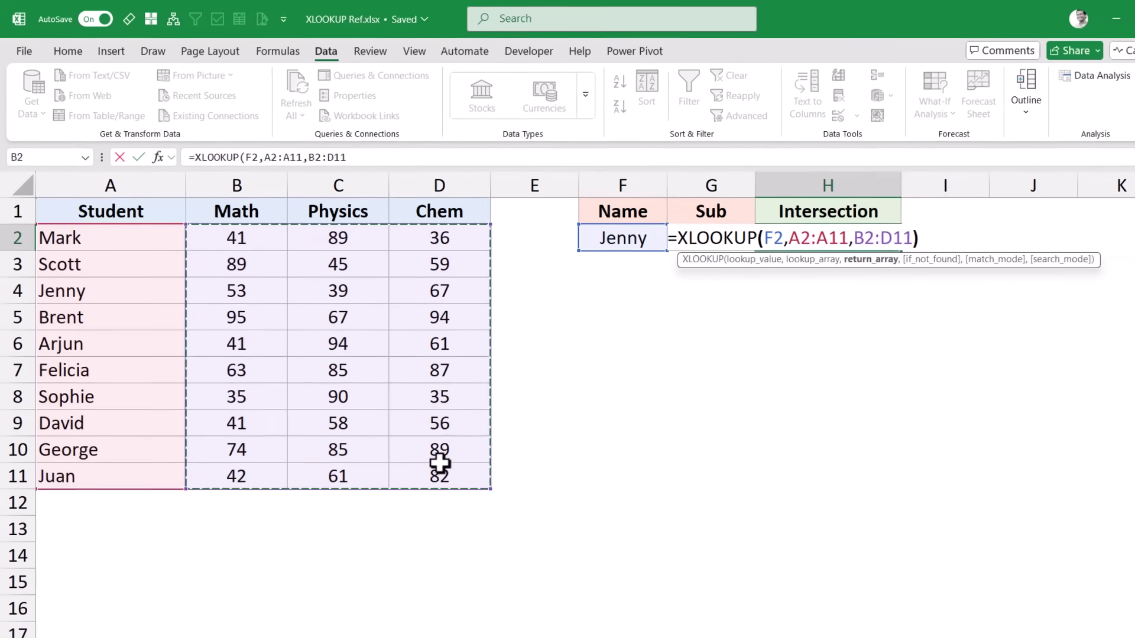
key("Return")
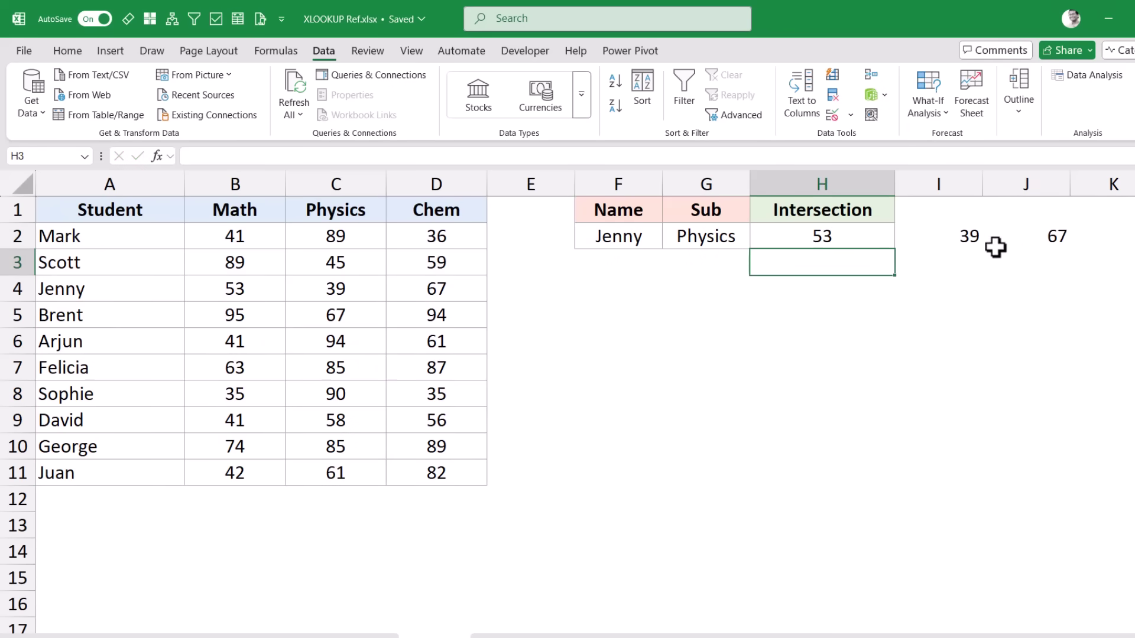
Step: Compare the spilled H2 result with the student's scores in row 4 and review the H2 formula
left_click_drag(169, 291, 471, 291)
left_click(786, 230)
double_click(798, 234)
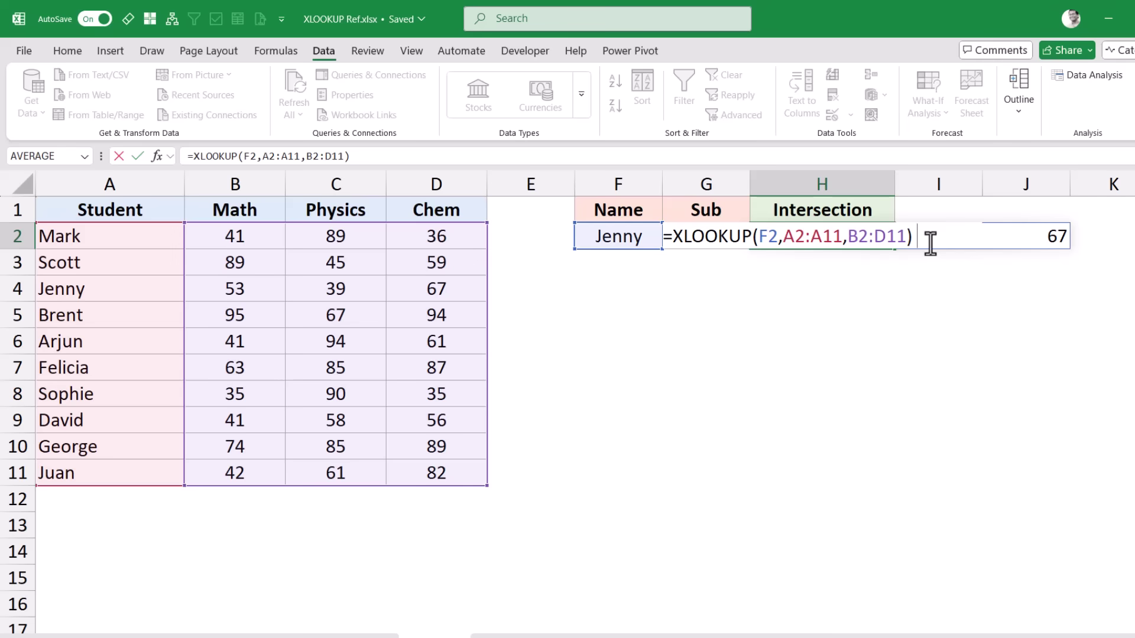
key("ctrl+Return")
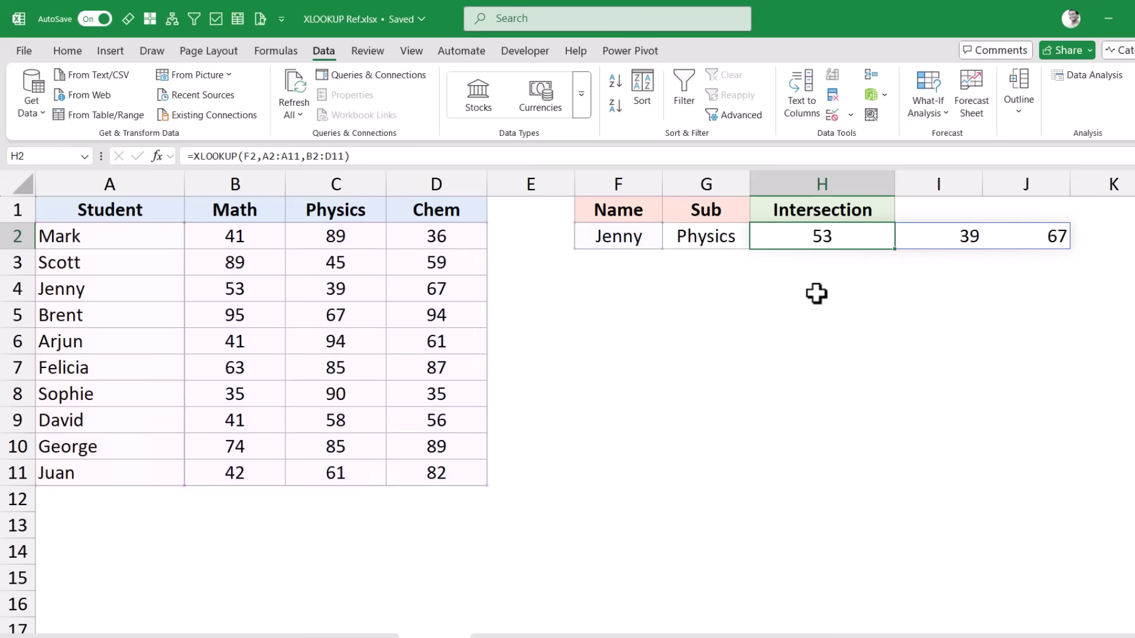
Step: Start an XLOOKUP formula in H5 with the subject in G2 as the lookup value
left_click(796, 315)
type("=xl")
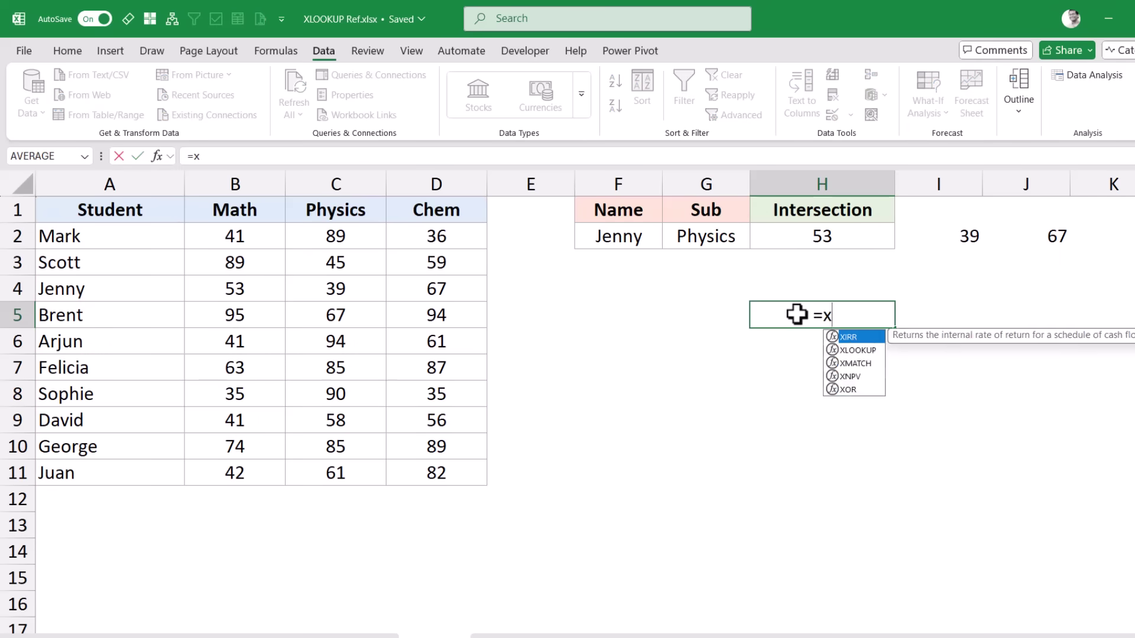
key("Tab")
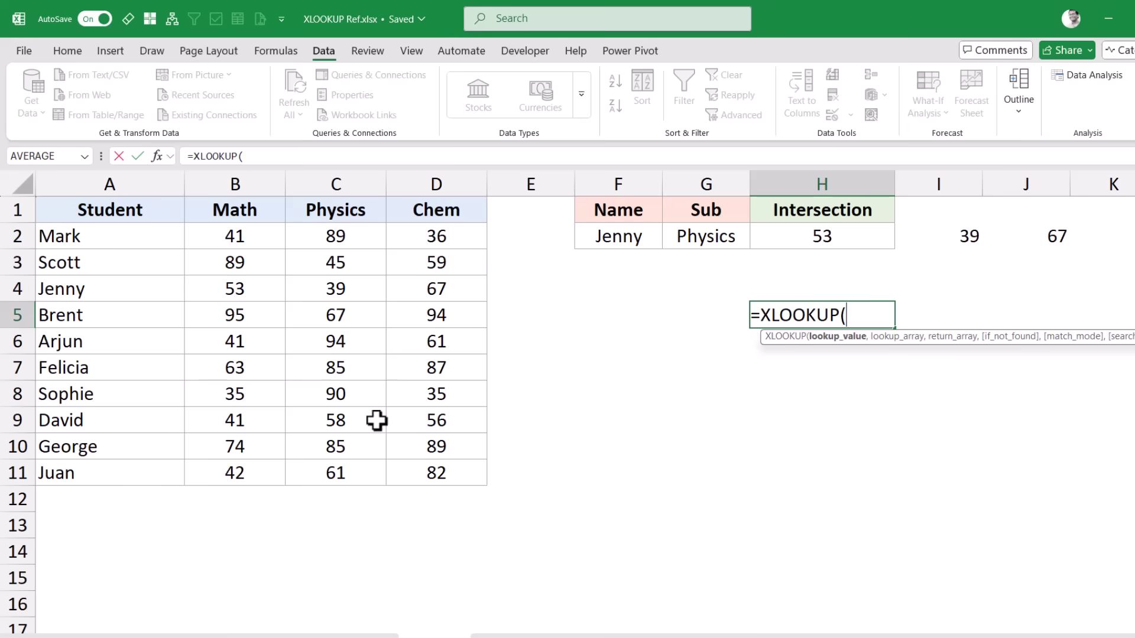
left_click(699, 240)
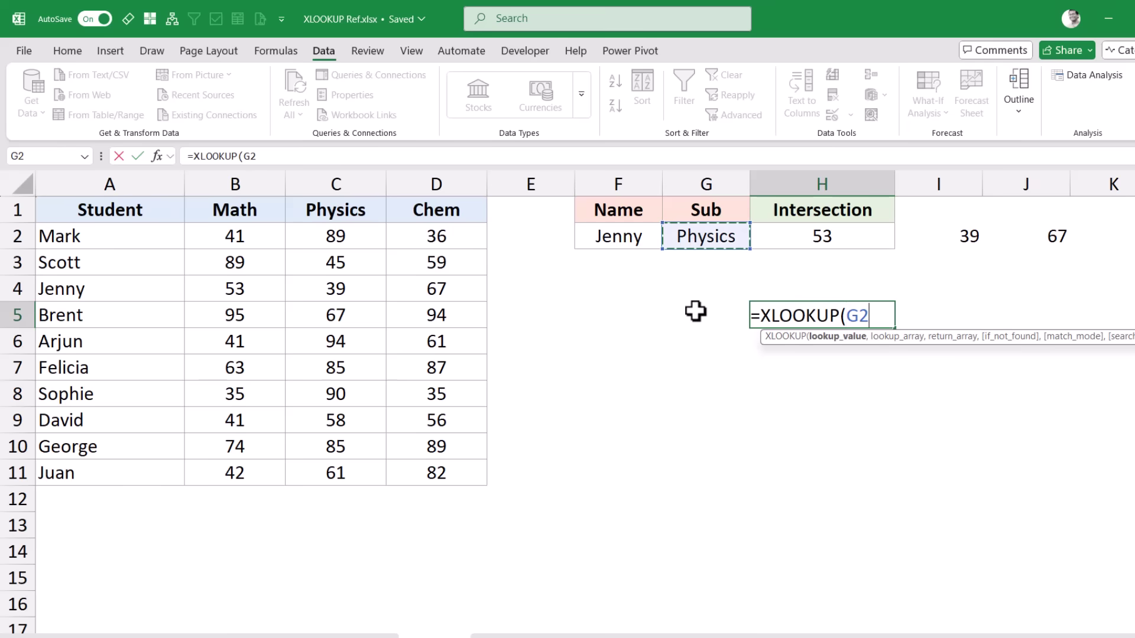
type(",")
Step: Complete the H5 formula with lookup array B1:D1 and return array B2:D11
left_click(258, 215)
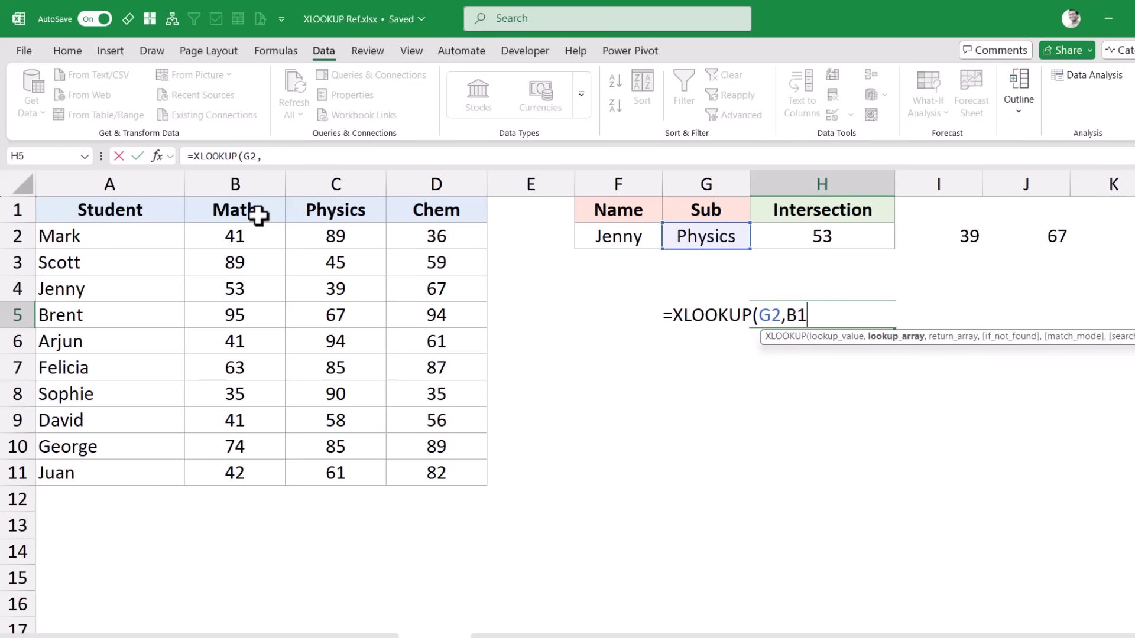
left_click_drag(259, 216, 420, 210)
type(",")
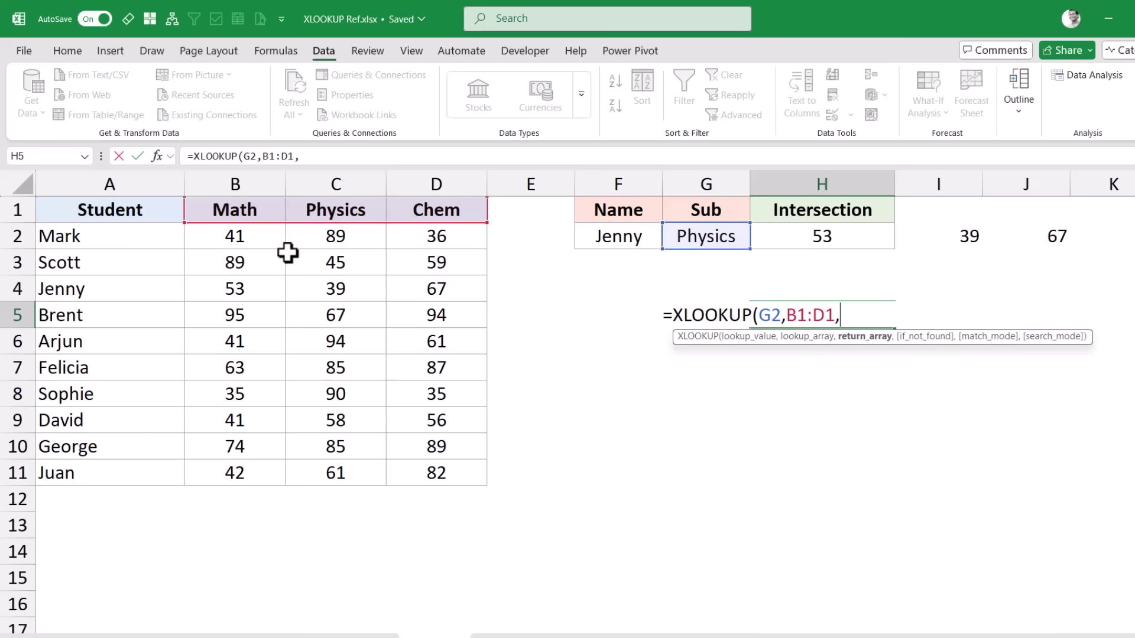
left_click_drag(282, 243, 429, 471)
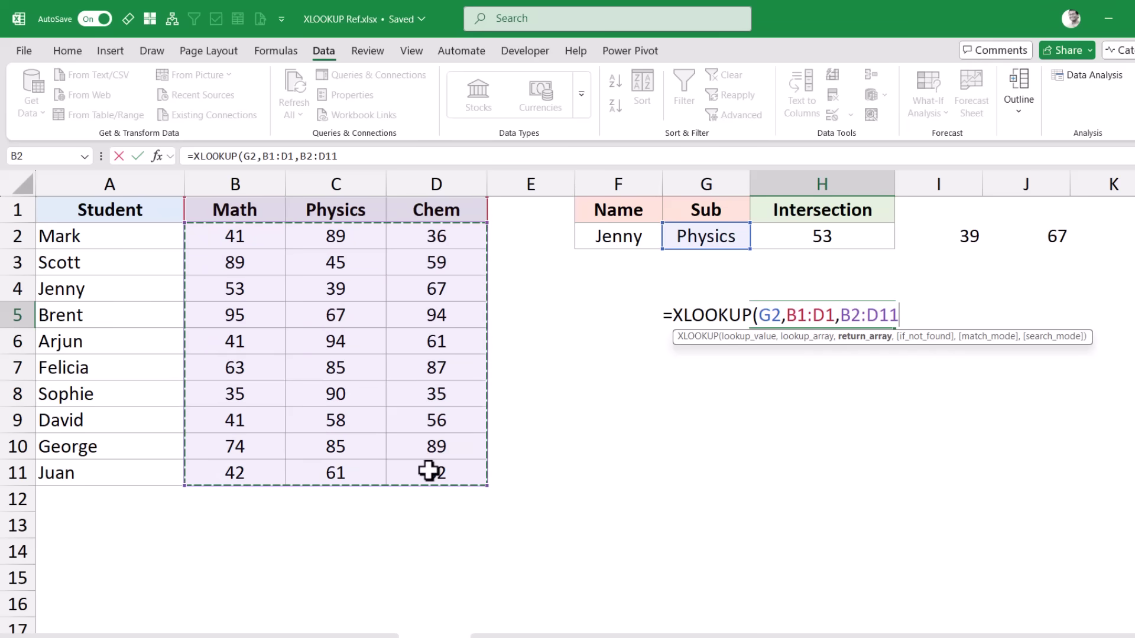
key("Return")
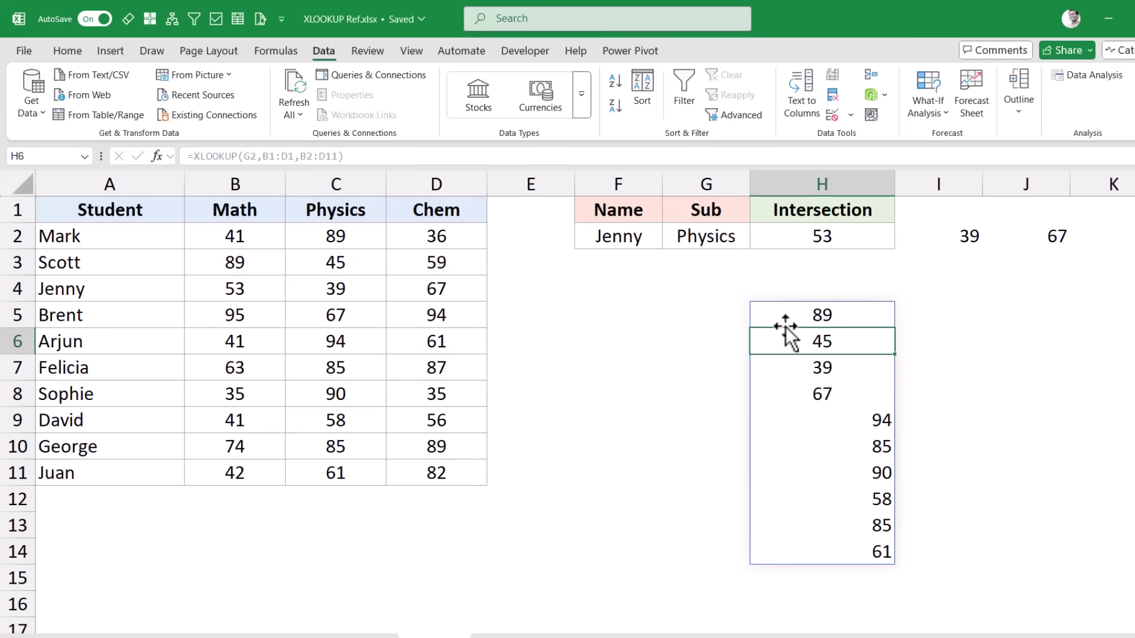
Step: Examine the spilled H5 column and where the student's score row B4:D4 crosses the Physics column C2:C11
left_click(790, 323)
left_click_drag(789, 324, 800, 555)
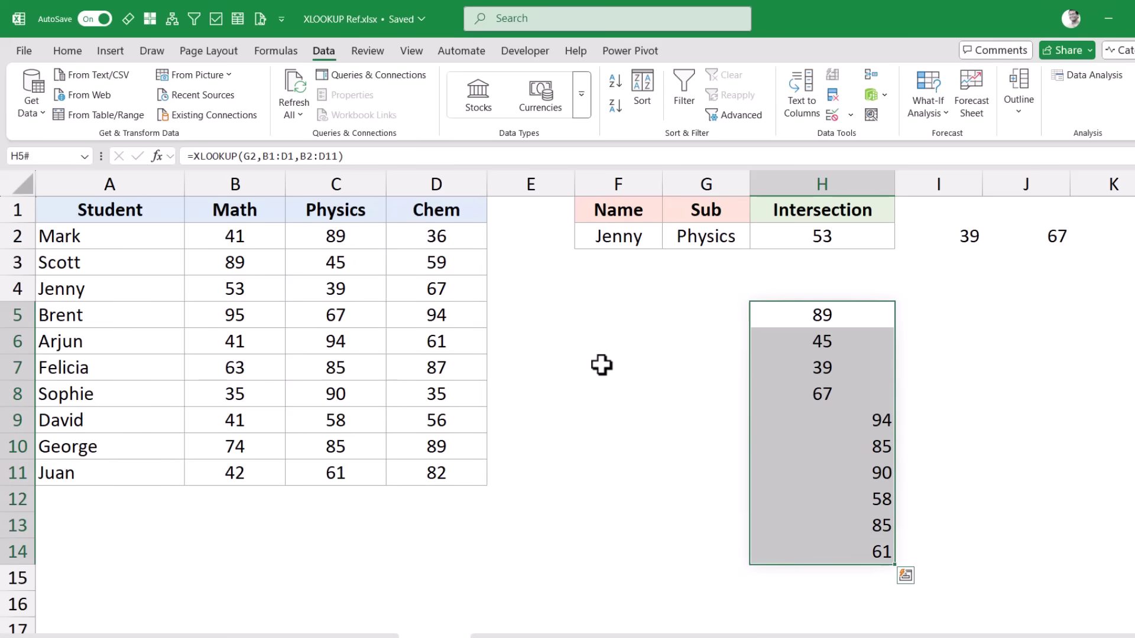
left_click(132, 286)
left_click_drag(236, 289, 406, 283)
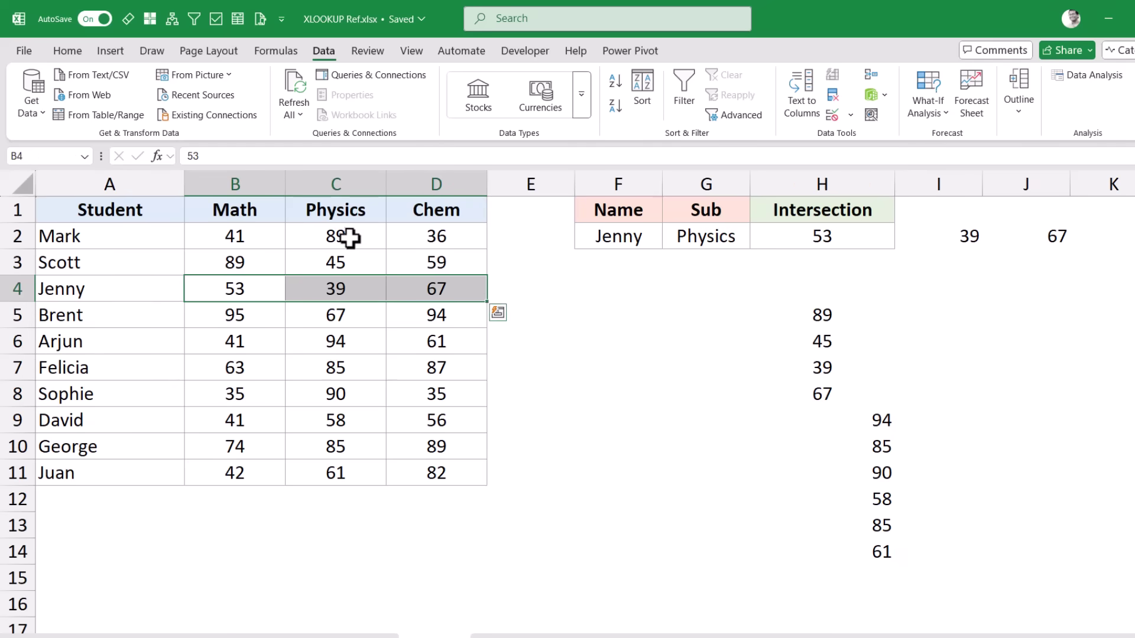
left_click_drag(350, 238, 335, 473)
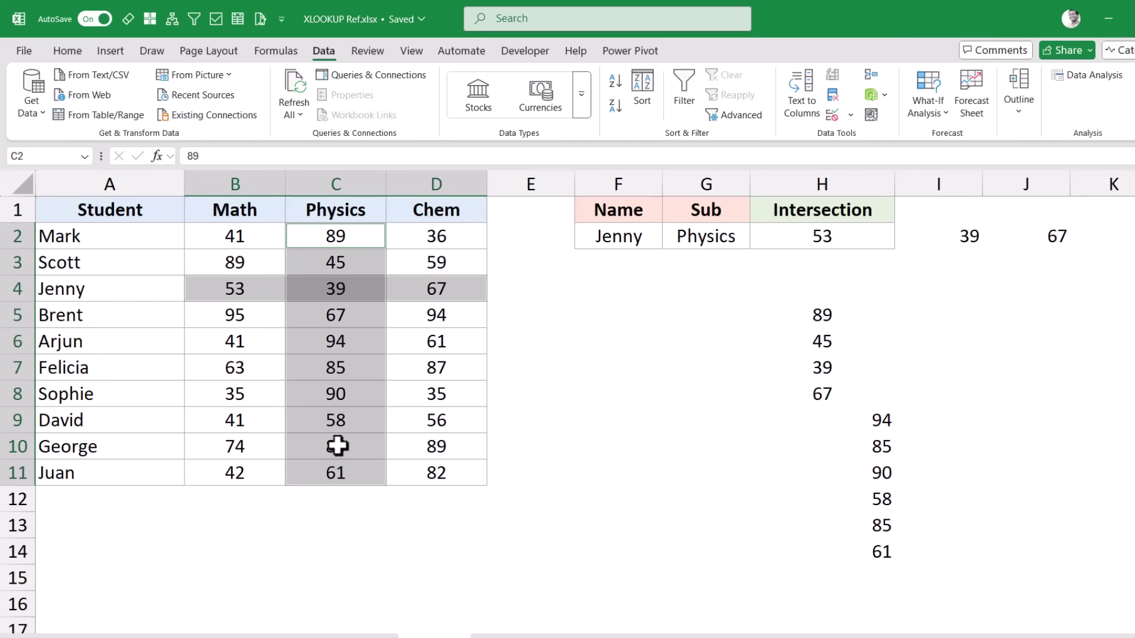
left_click(319, 292)
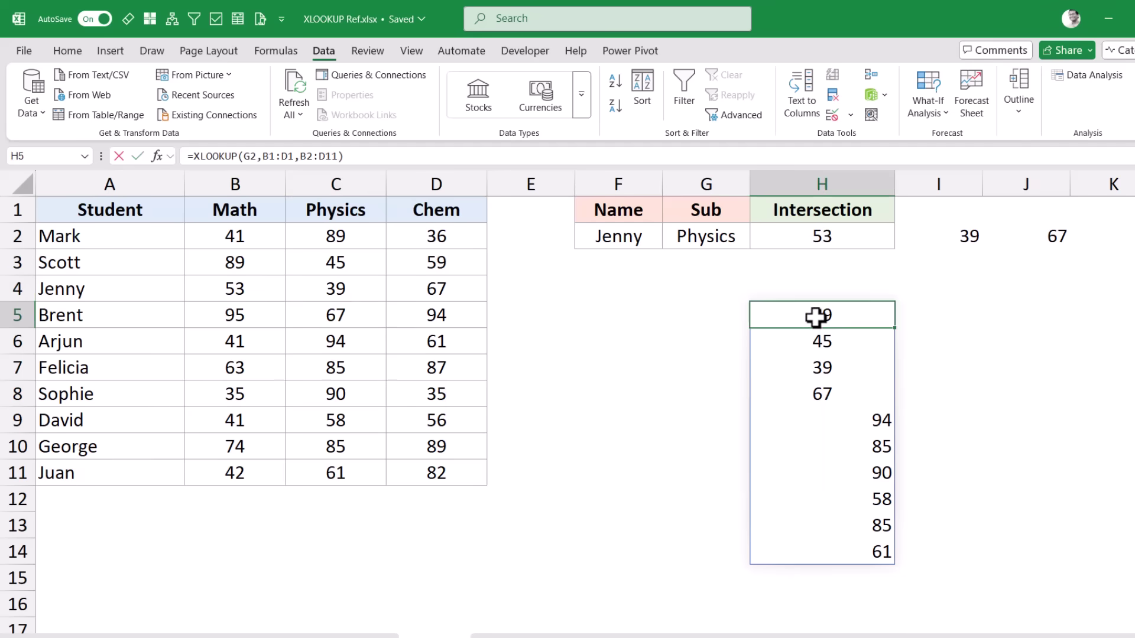
Step: Copy the XLOOKUP expression from H5 without its equals sign, and clear the formula from H5
double_click(813, 317)
left_click_drag(673, 315, 951, 313)
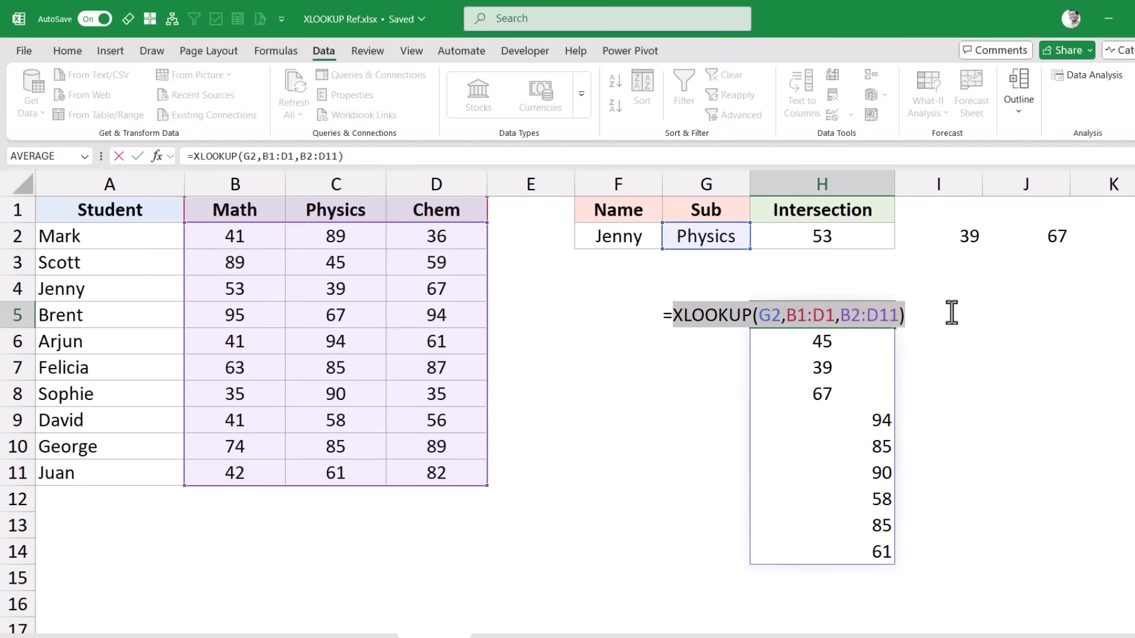
key("Escape")
key("Delete")
Step: Extend the H2 formula with a space intersection operator followed by XLOOKUP(G2,B1:D1,B2:D11)
left_click(839, 245)
key("F2")
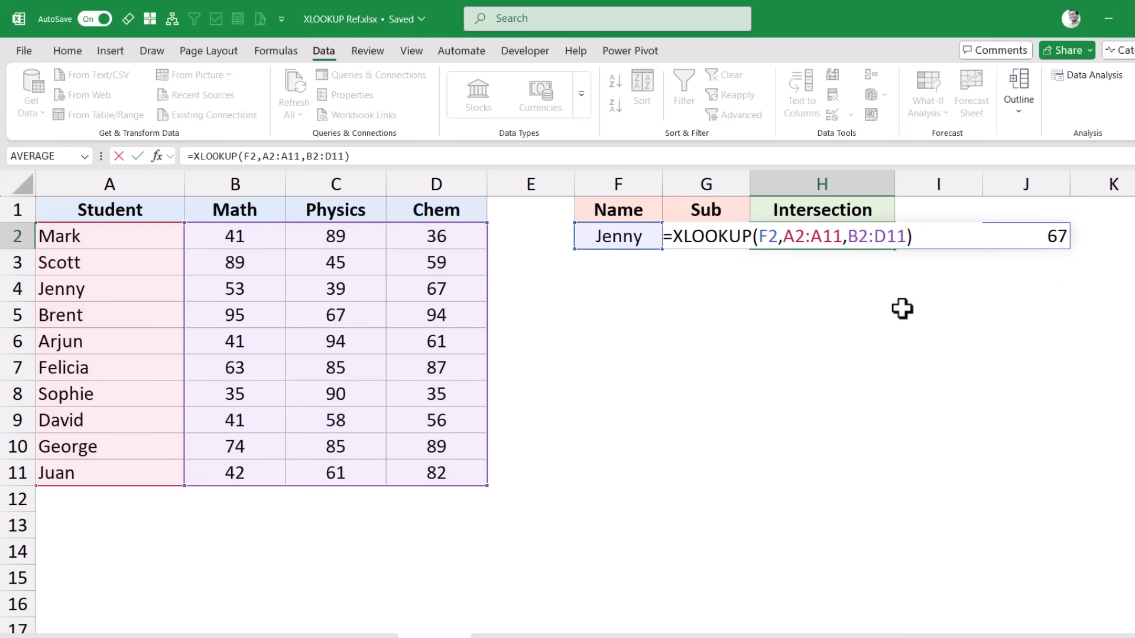
type("XLOOKUP(G2,B1:D1,B2:D11)")
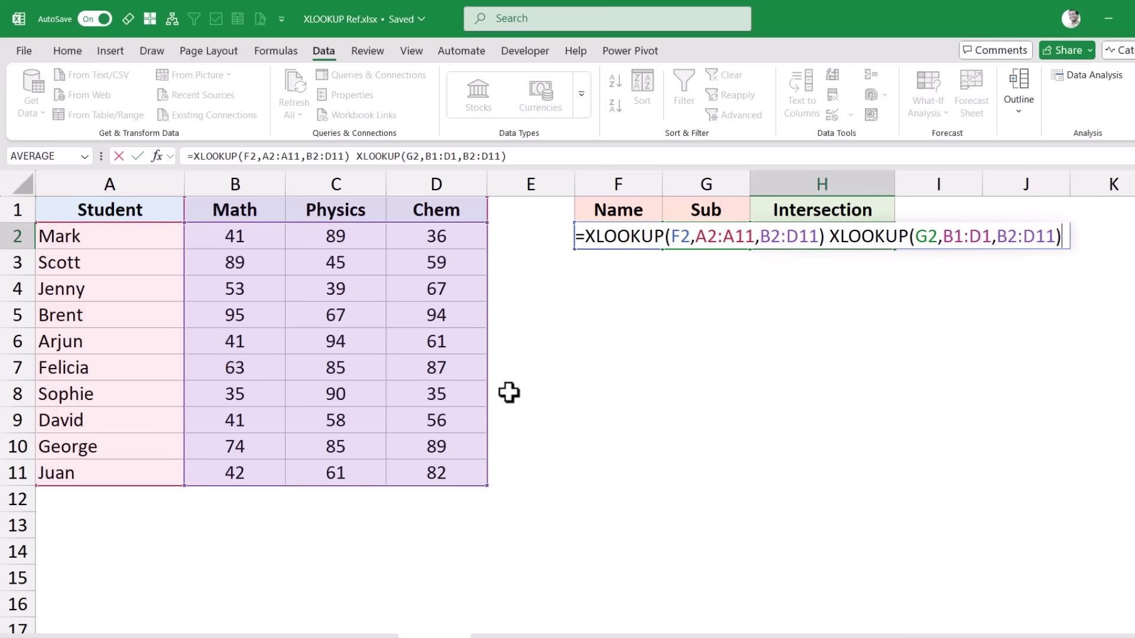
key("Return")
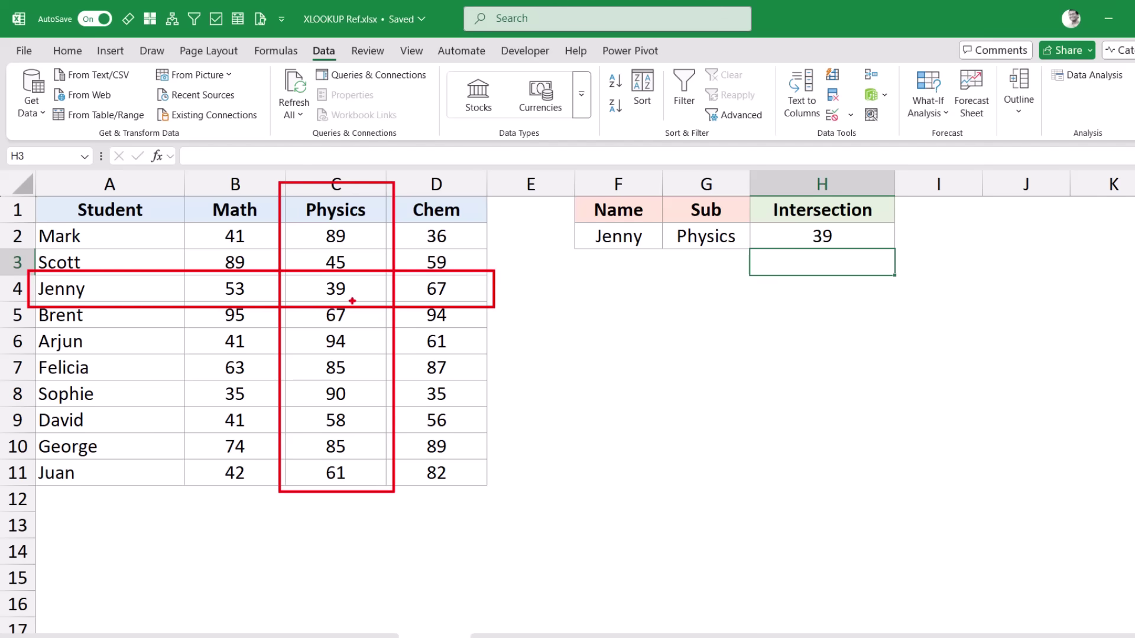
Step: Choose the student from row 6 as the name in F2 and check the intersection result against C6
left_click(648, 239)
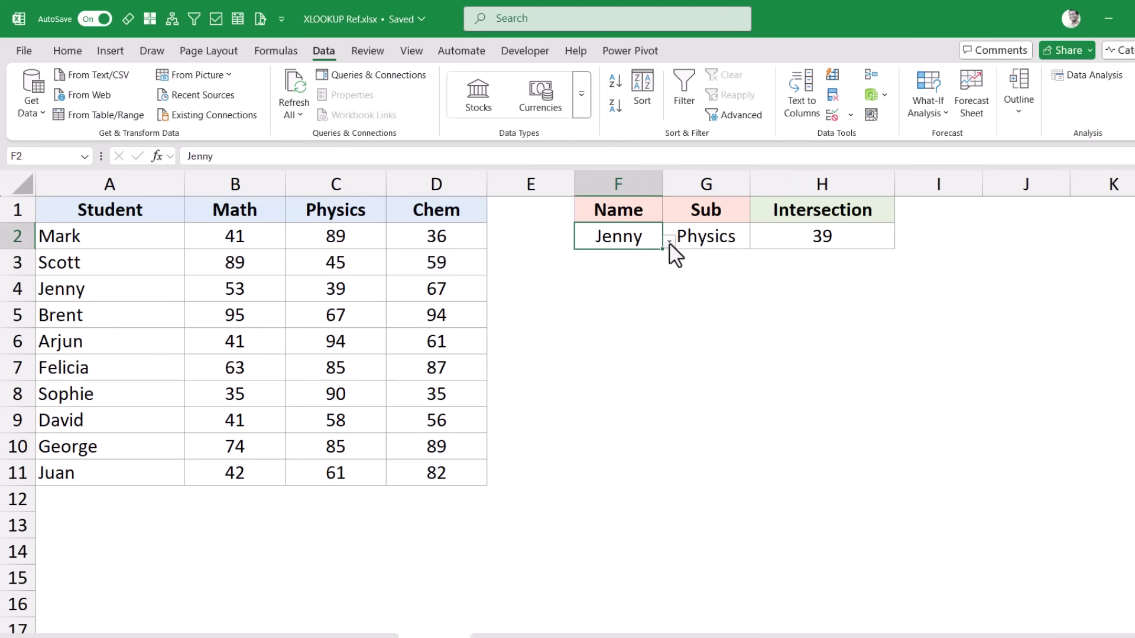
left_click(669, 241)
left_click(634, 310)
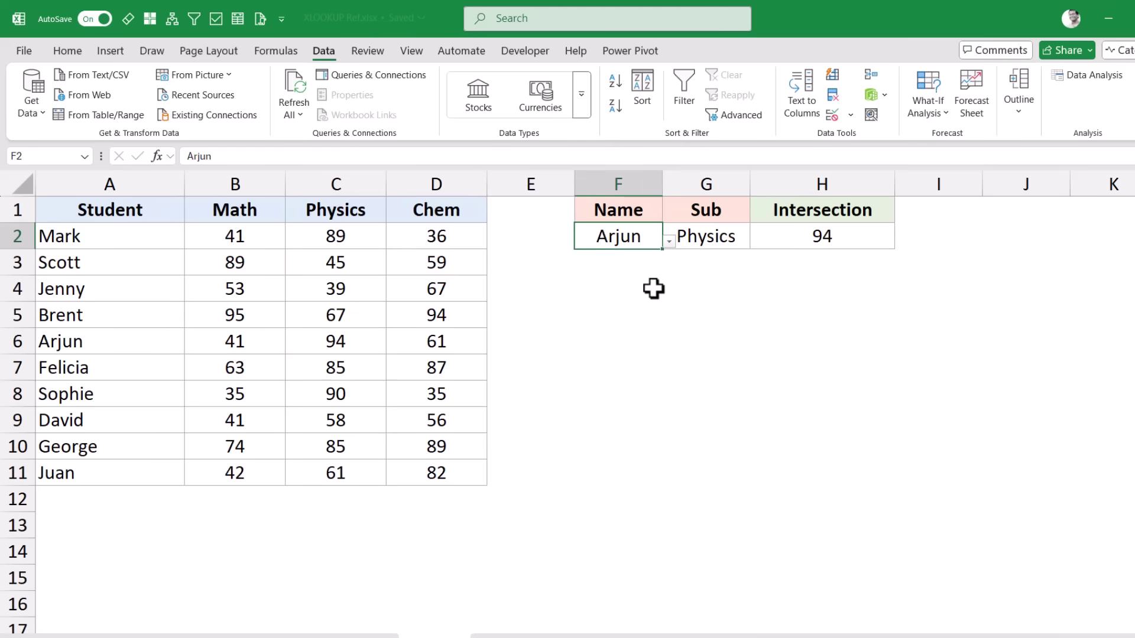
left_click(328, 342)
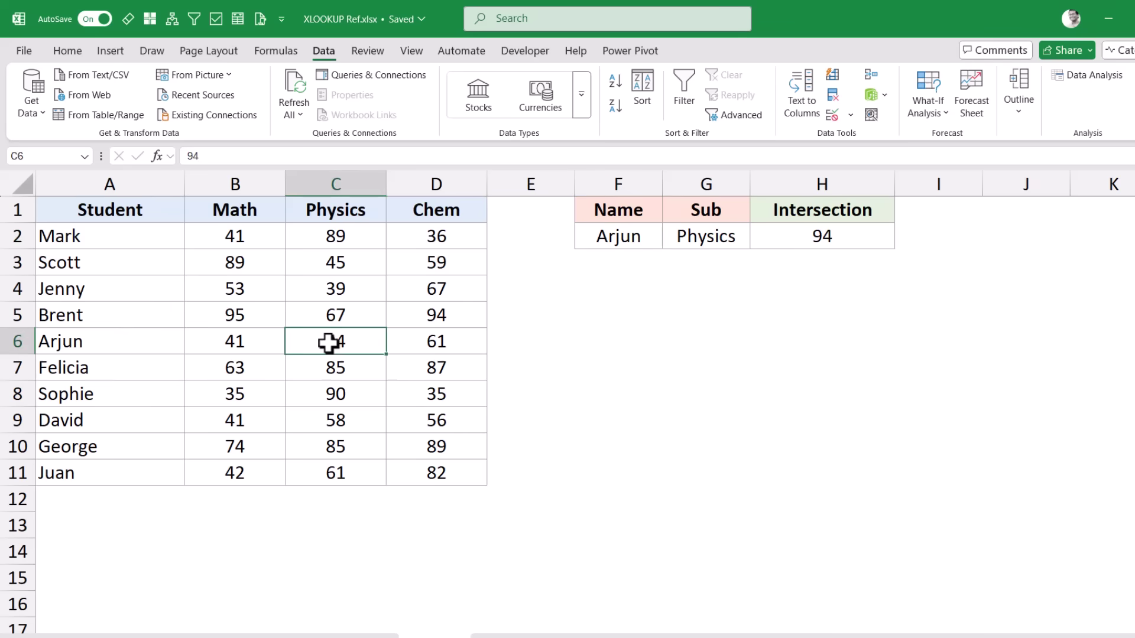
Step: Set the subject in G2 to Math and check the intersection result in H2 against B6
left_click(709, 237)
left_click(756, 242)
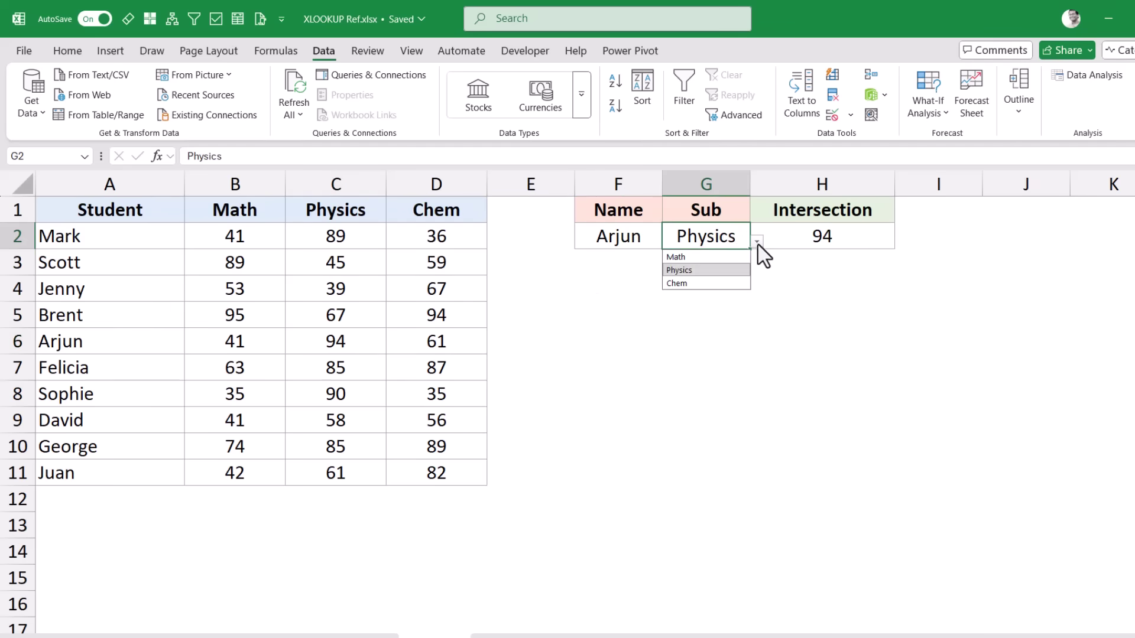
left_click(704, 256)
left_click(781, 241)
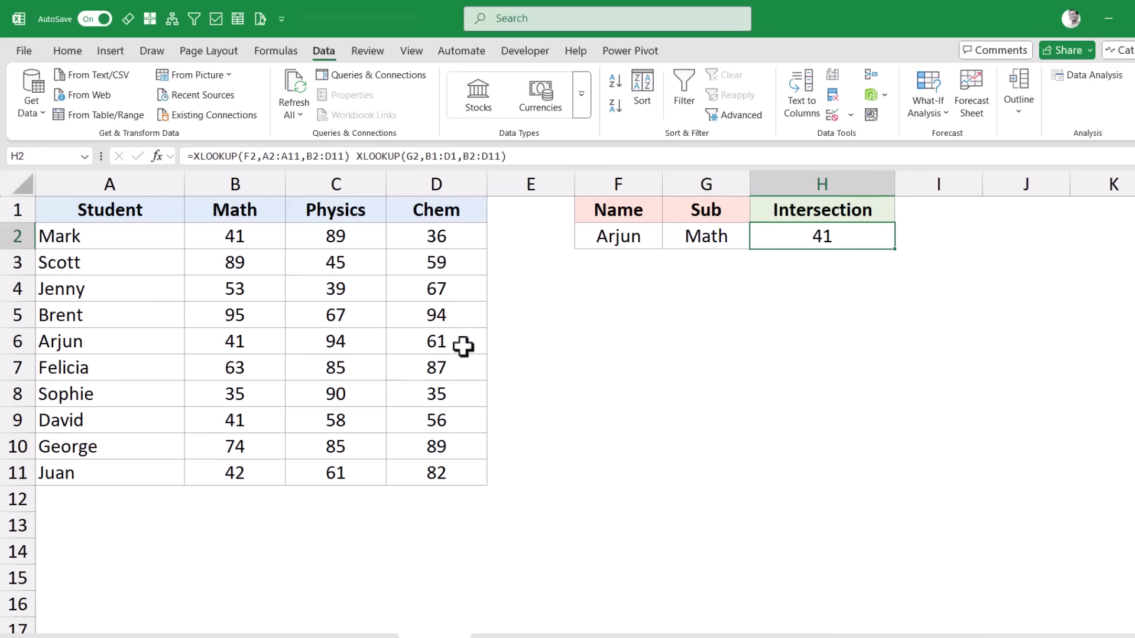
left_click(235, 349)
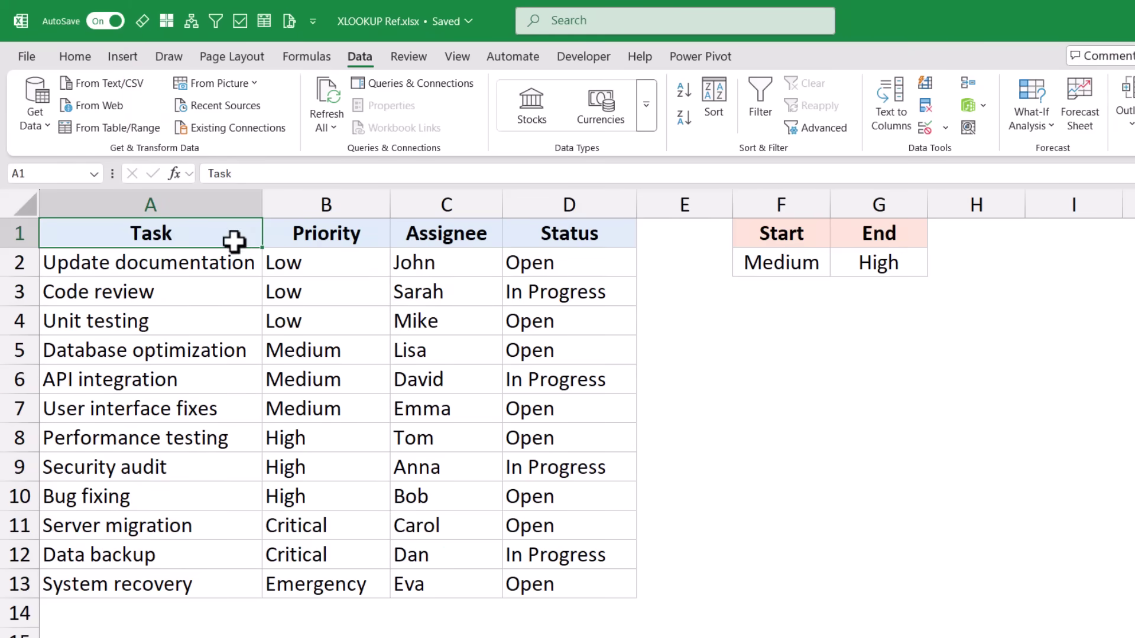
Step: Examine the task list, the Start and End priorities in F2:G2, and the Medium and High priority tasks in rows 5 to 10
left_click_drag(230, 260, 221, 572)
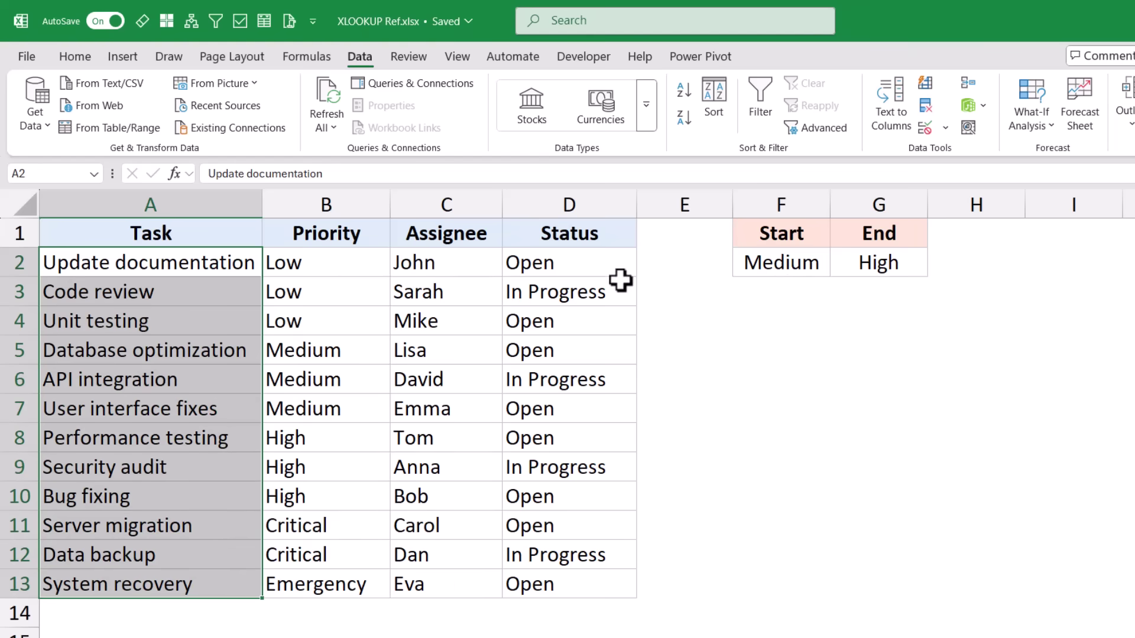
left_click(771, 265)
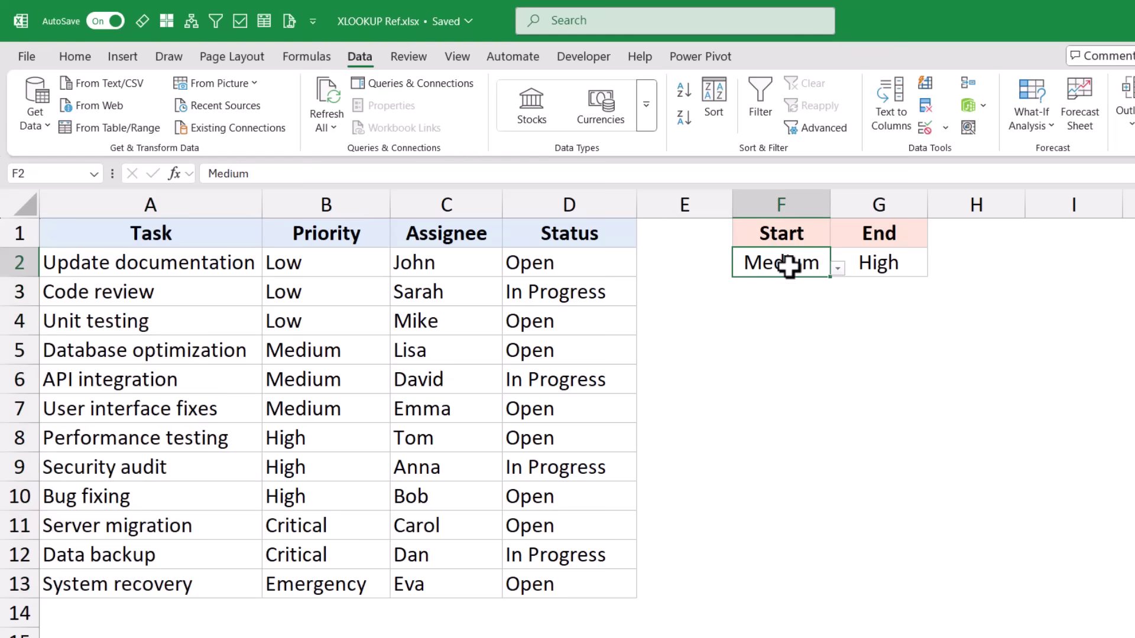
left_click(871, 264)
left_click_drag(299, 352, 285, 495)
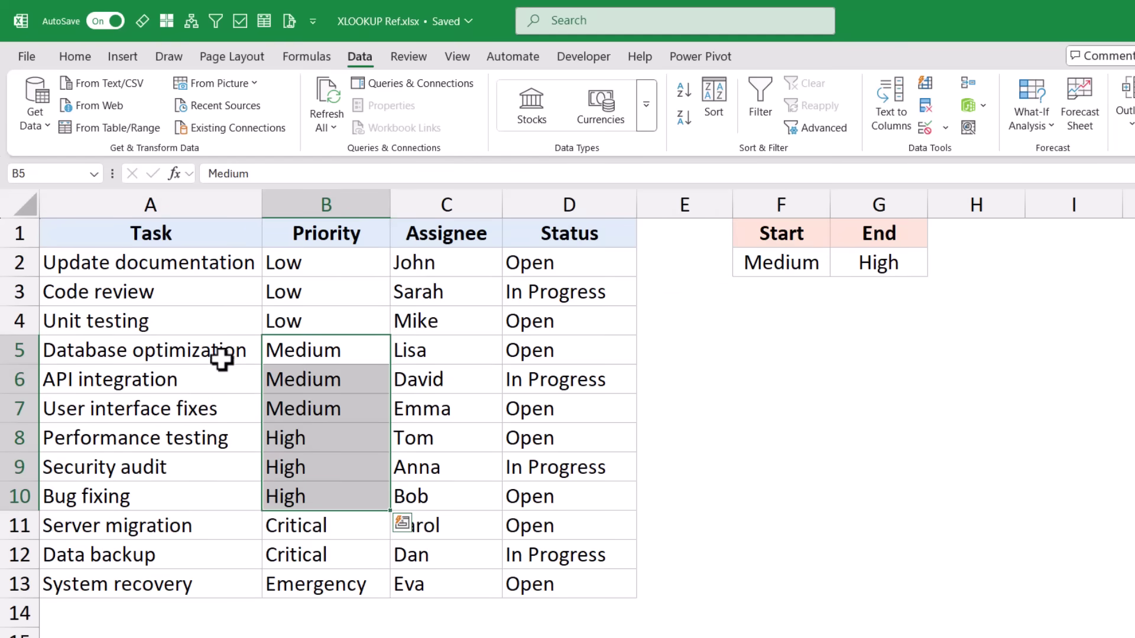
left_click_drag(222, 358, 197, 491)
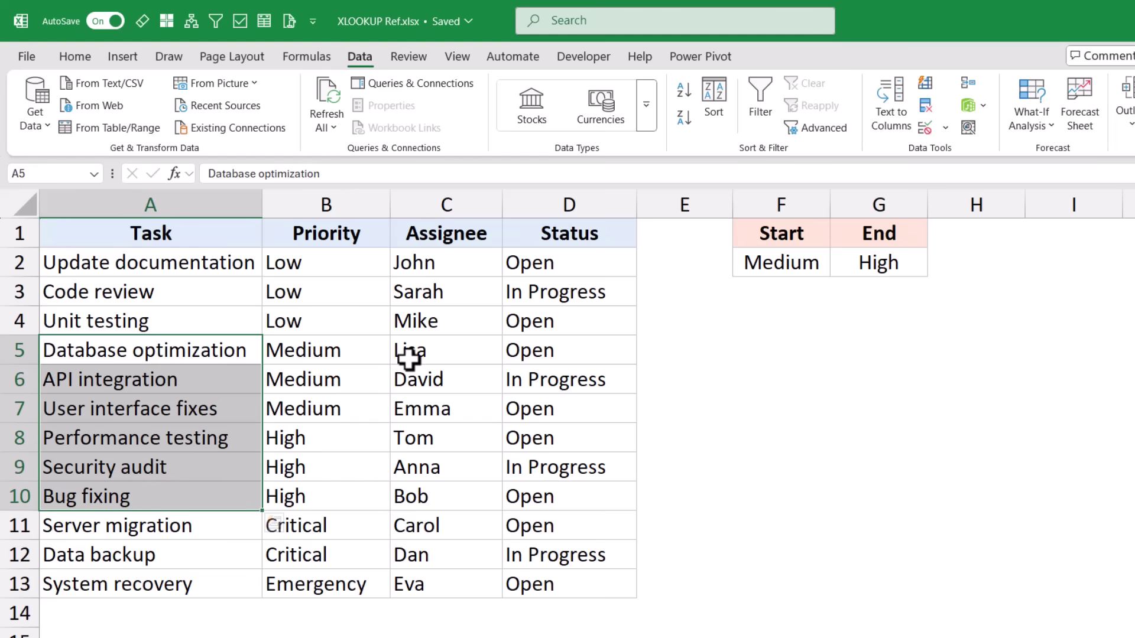
left_click(314, 352)
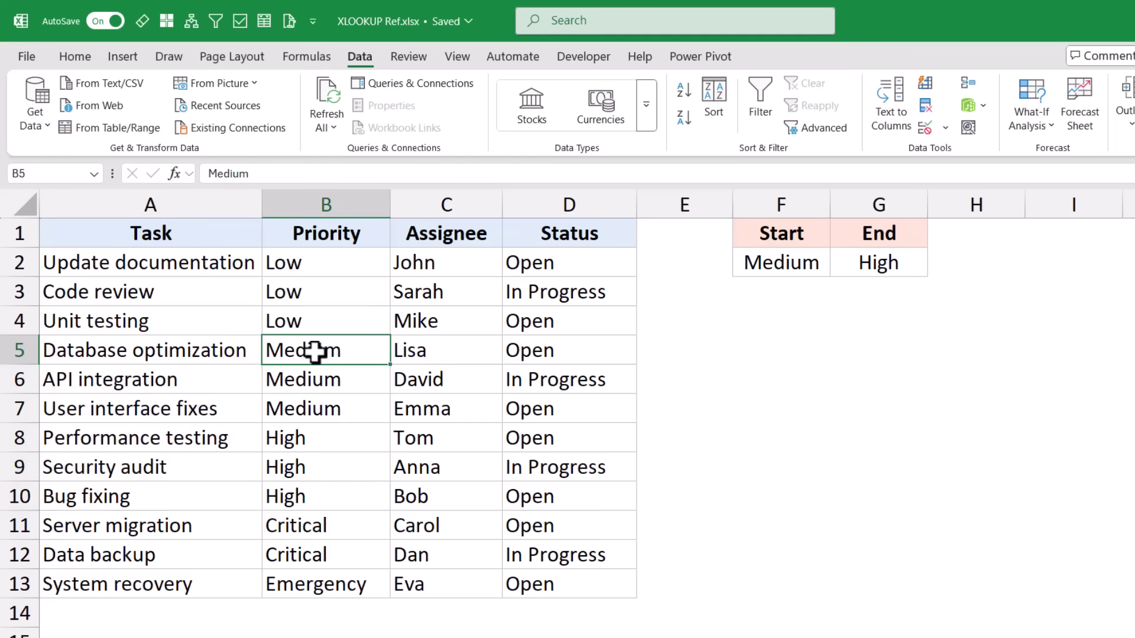
left_click(310, 411)
left_click(303, 442)
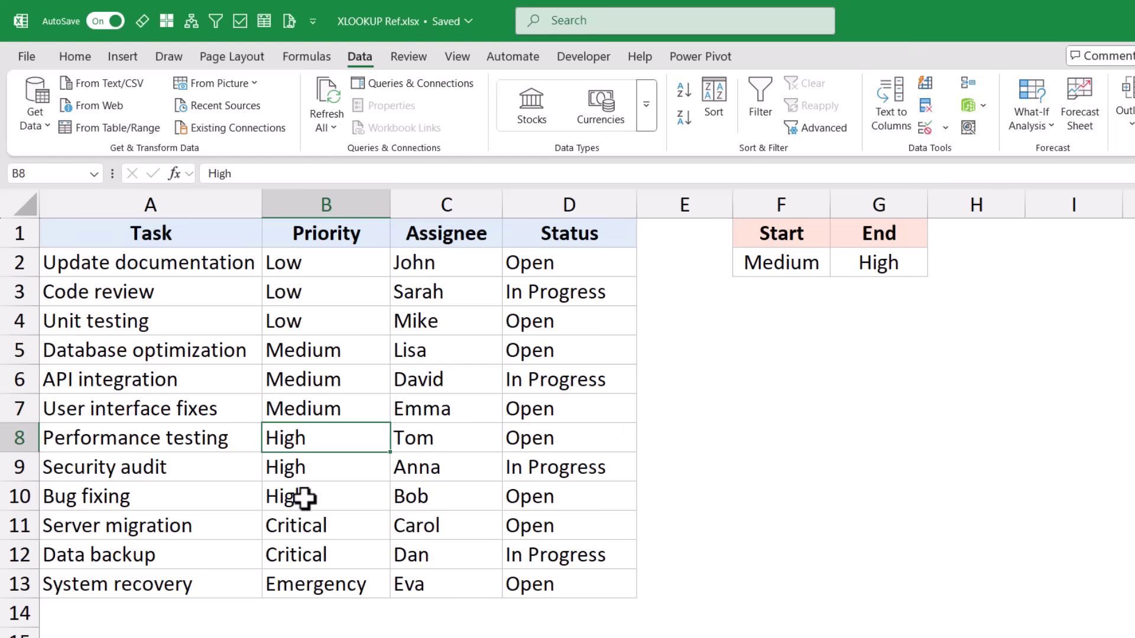
left_click(302, 499)
left_click(197, 498)
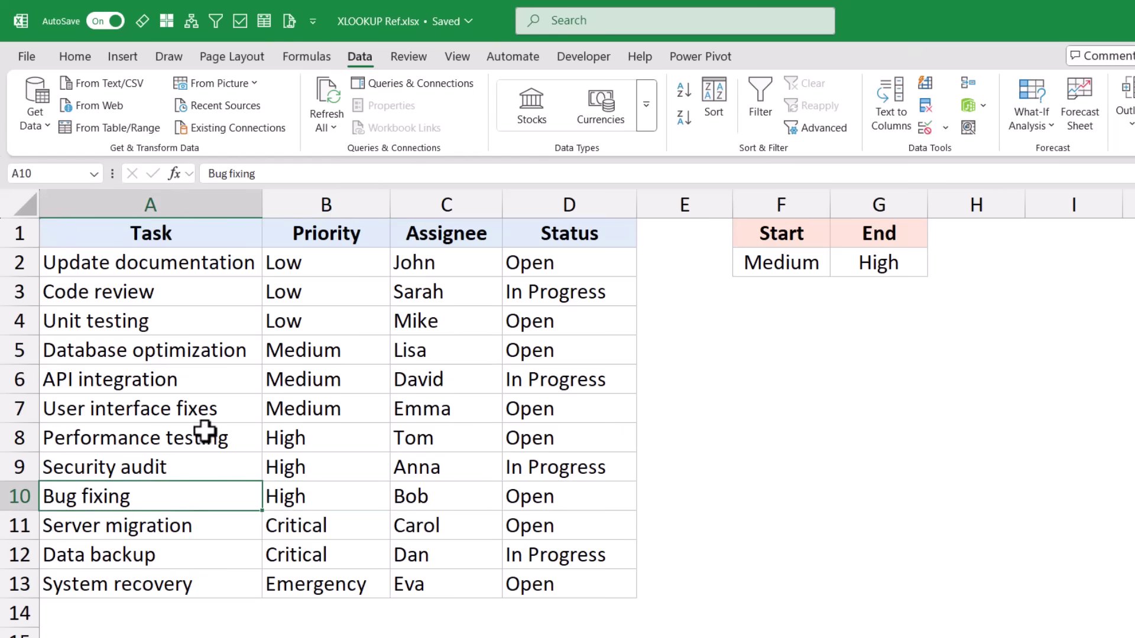
left_click_drag(182, 355, 193, 497)
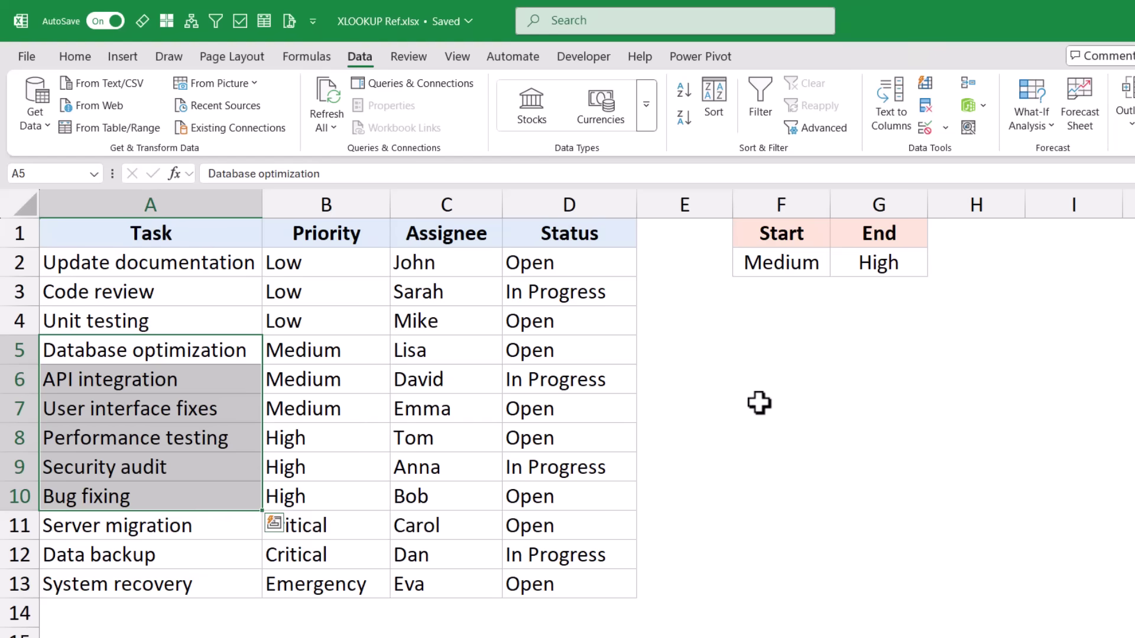
Step: Enter an XLOOKUP formula in F5 with lookup value F2, lookup array B2:B13 and return array A2:A13
left_click(764, 353)
type("=xlo")
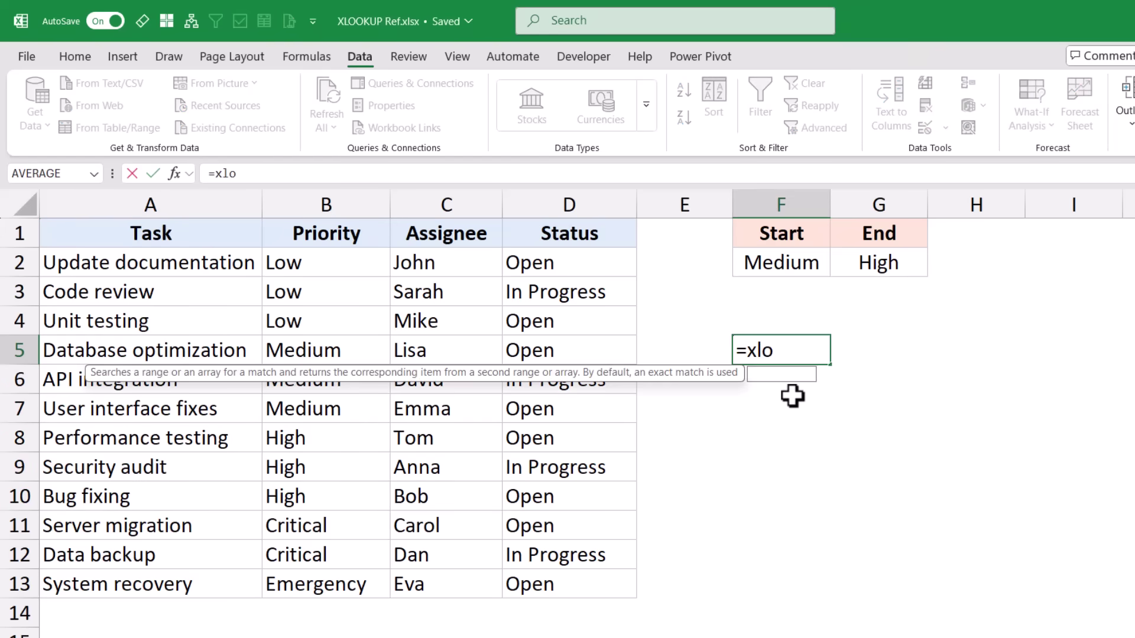
key("Tab")
left_click(789, 254)
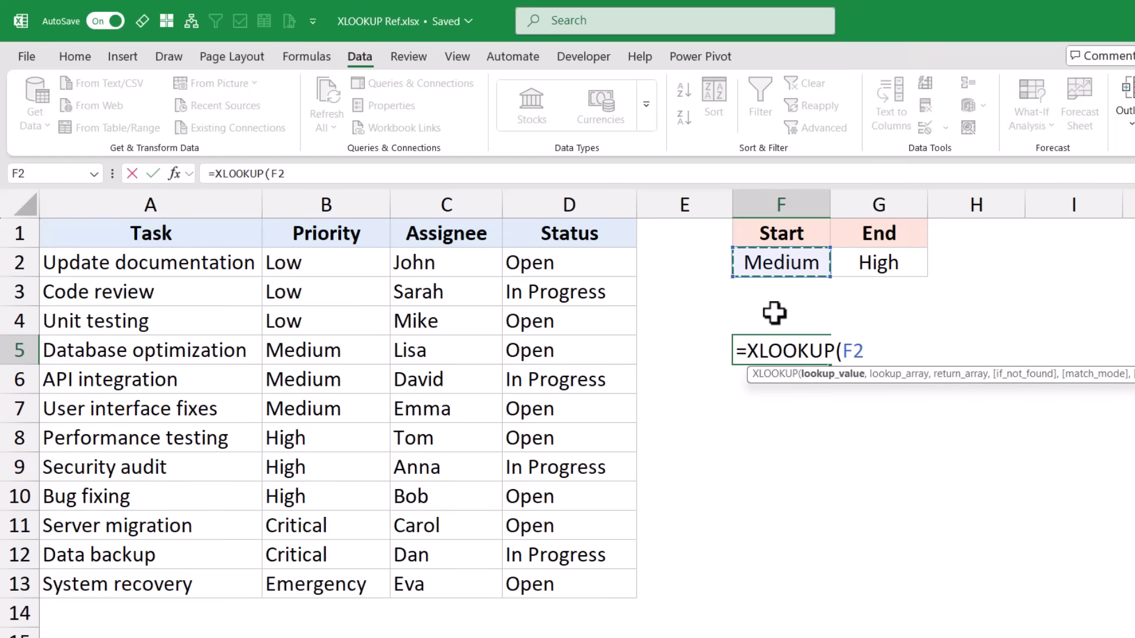
type(",")
left_click_drag(331, 266, 318, 583)
type(",")
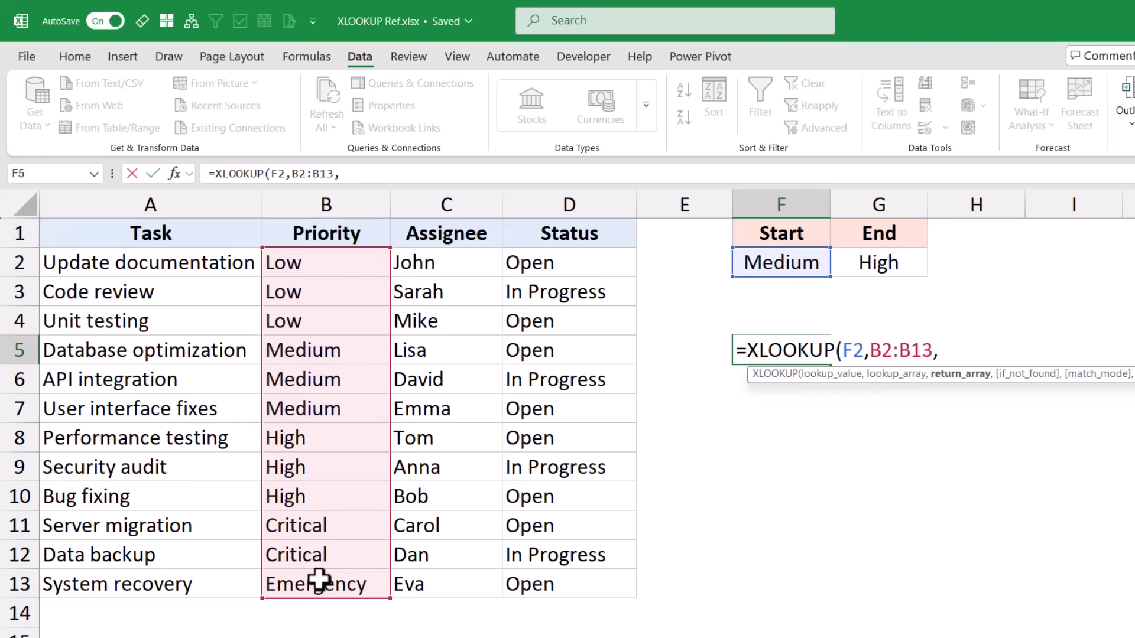
left_click_drag(128, 263, 130, 581)
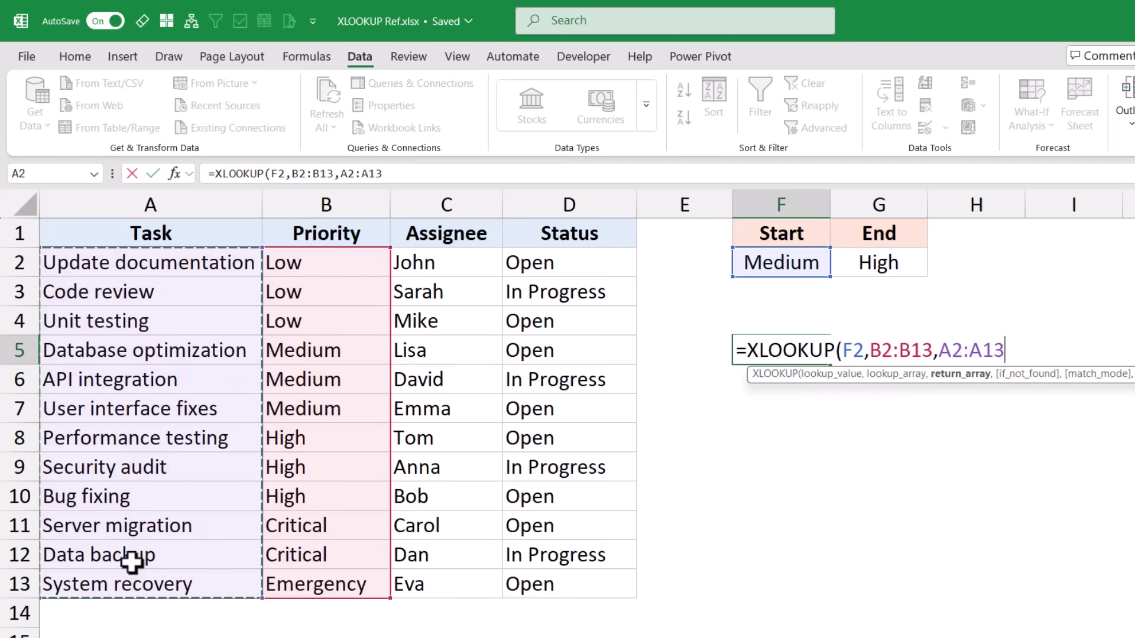
key("Return")
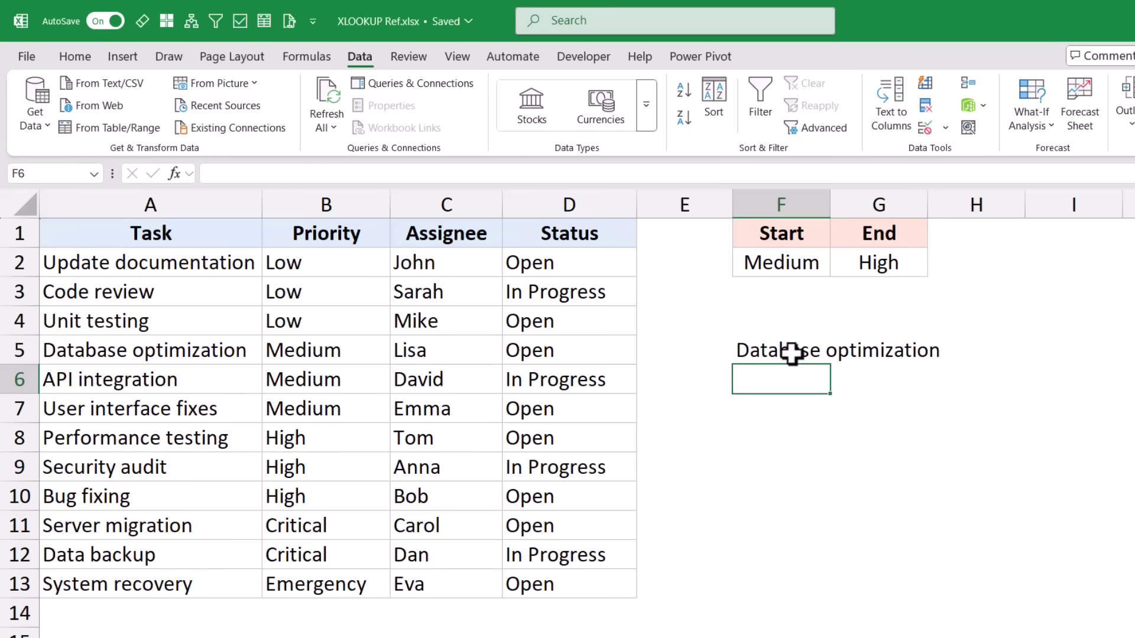
Step: Compare the F5 lookup with task cell A5, and inspect the last High priority task in A10:B10
left_click(792, 353)
left_click(178, 354)
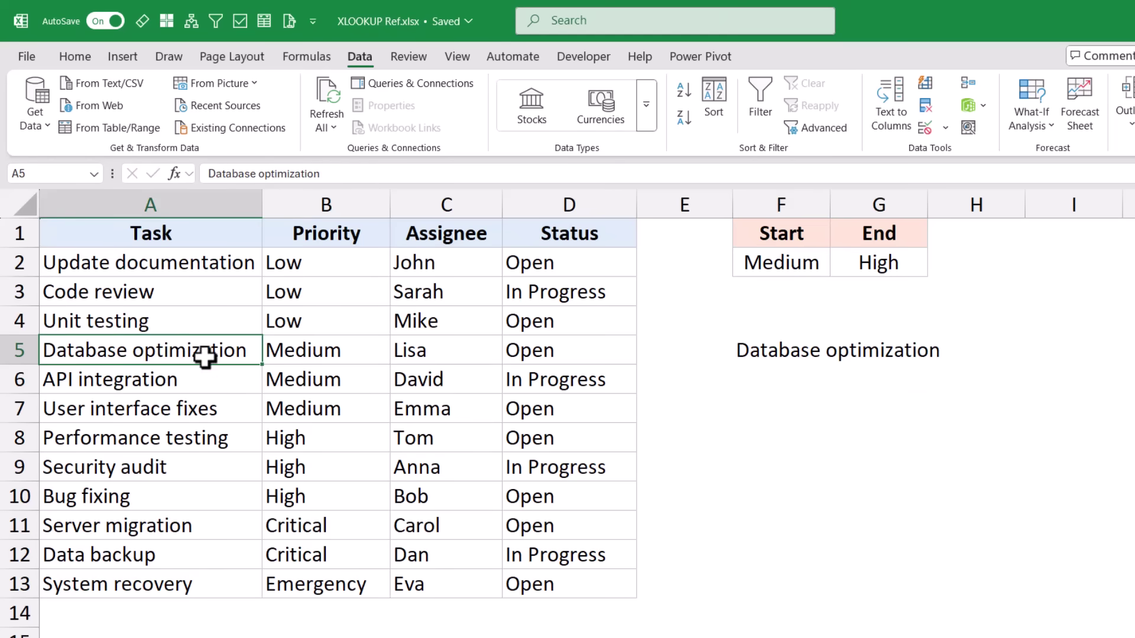
left_click(755, 352)
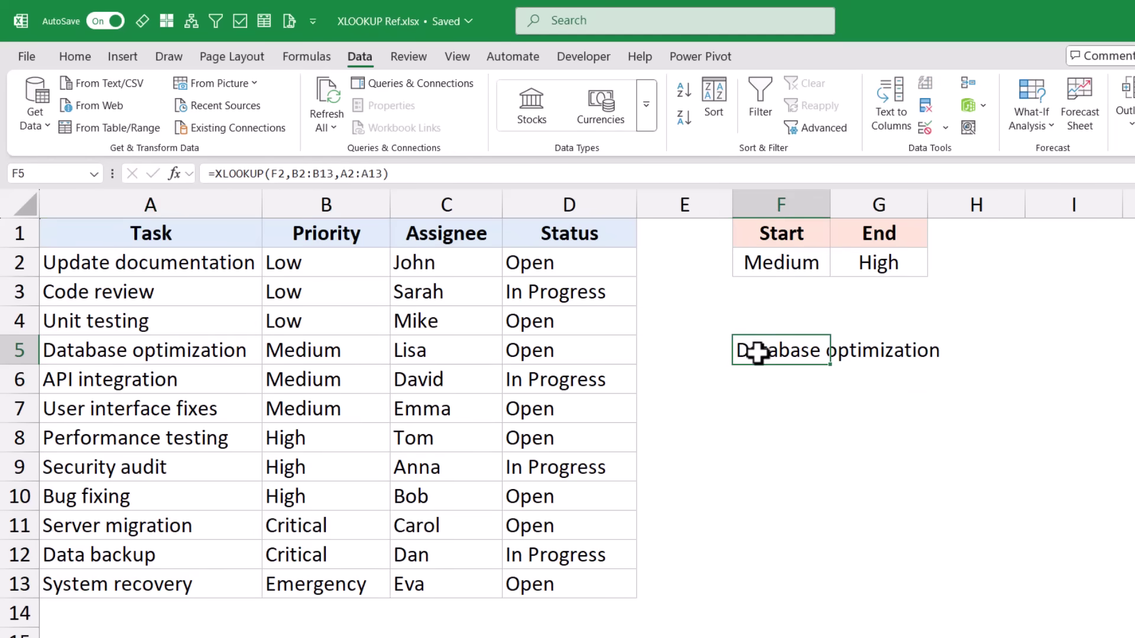
left_click(228, 354)
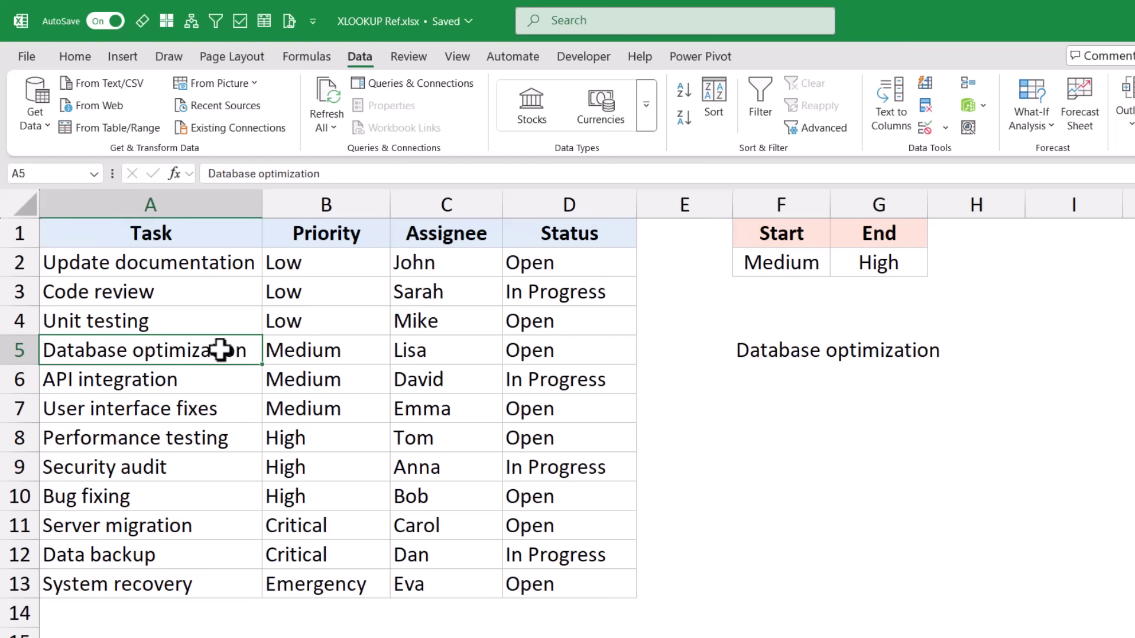
left_click(203, 495)
left_click(296, 496)
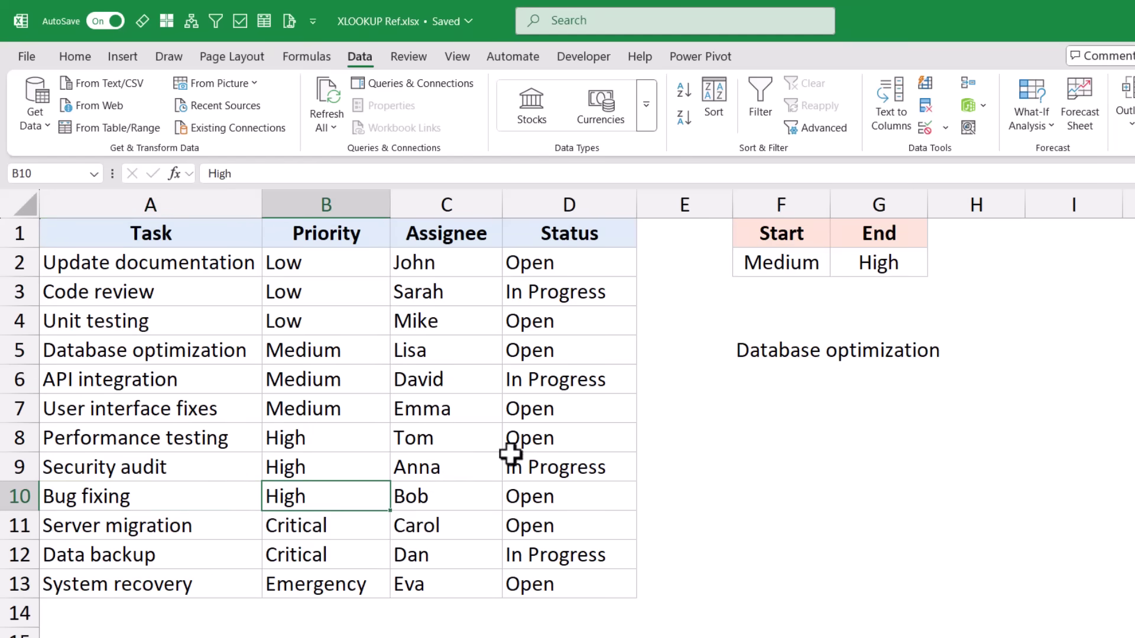
Step: Start an XLOOKUP formula in H5 with the end priority in G2 as lookup value and B2:B13 as lookup array
left_click(1007, 355)
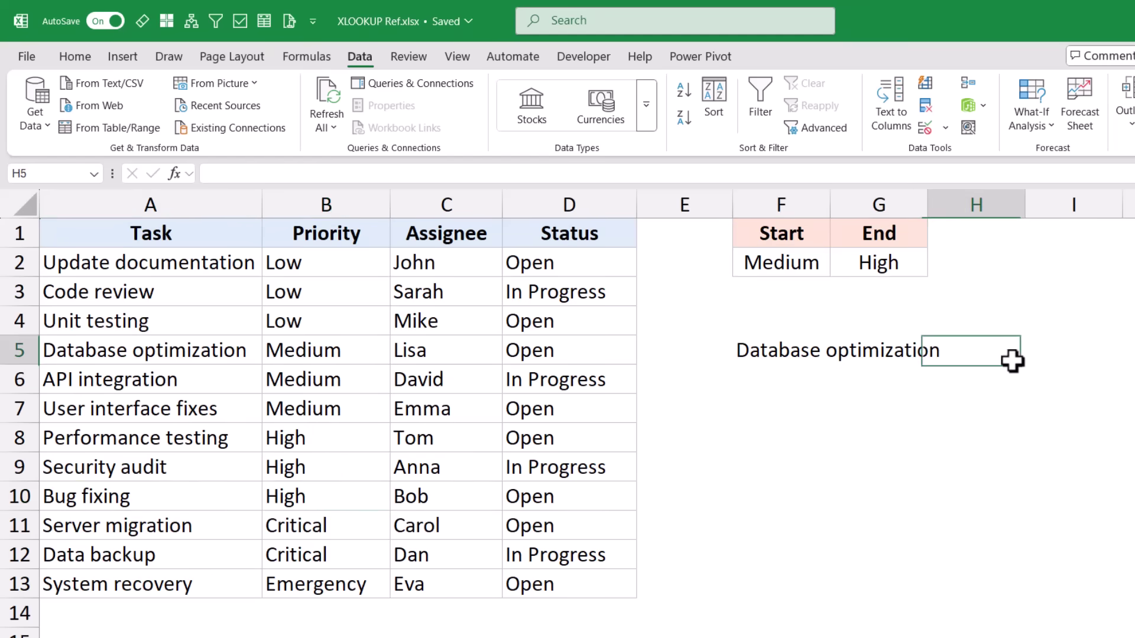
type("=xlo")
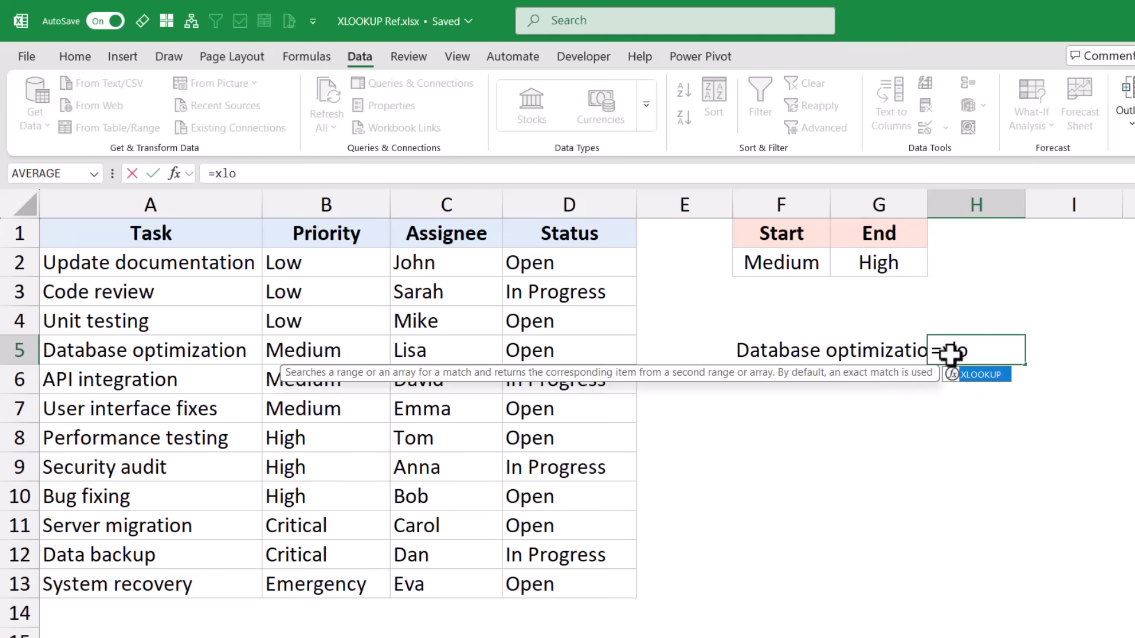
key("Tab")
left_click(896, 263)
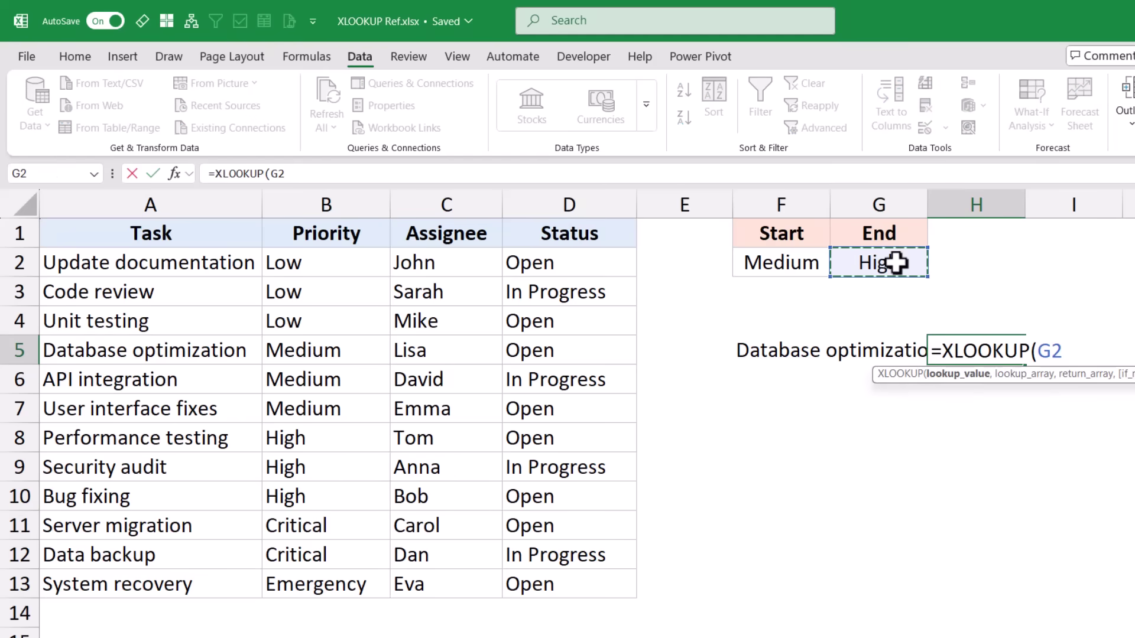
type(",")
left_click_drag(298, 263, 317, 568)
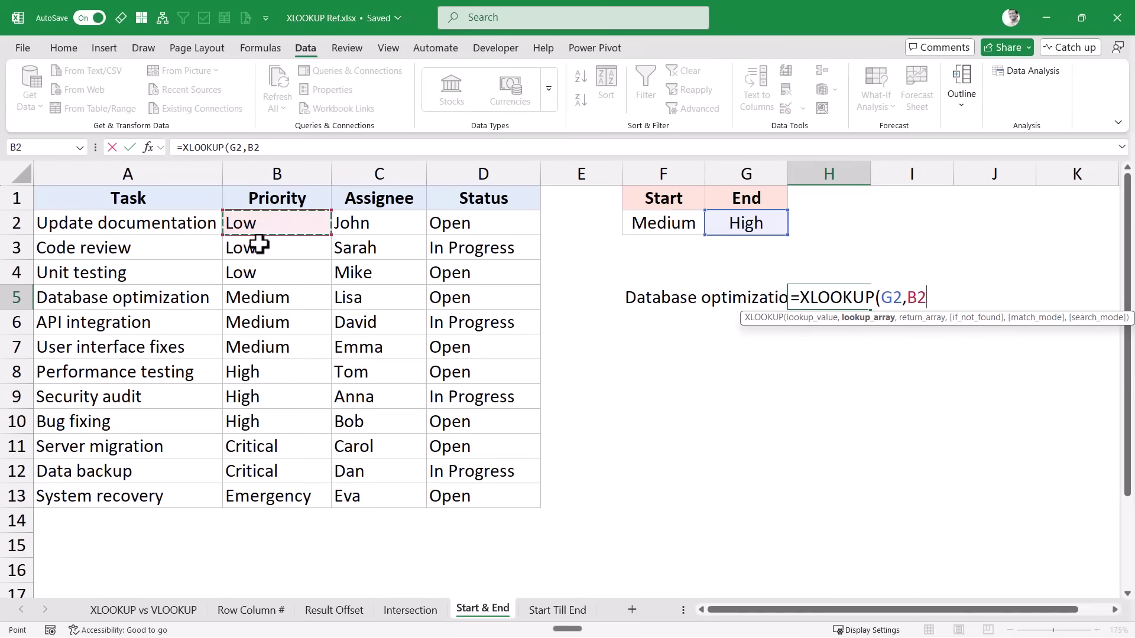
left_click_drag(270, 483, 270, 495)
type(",")
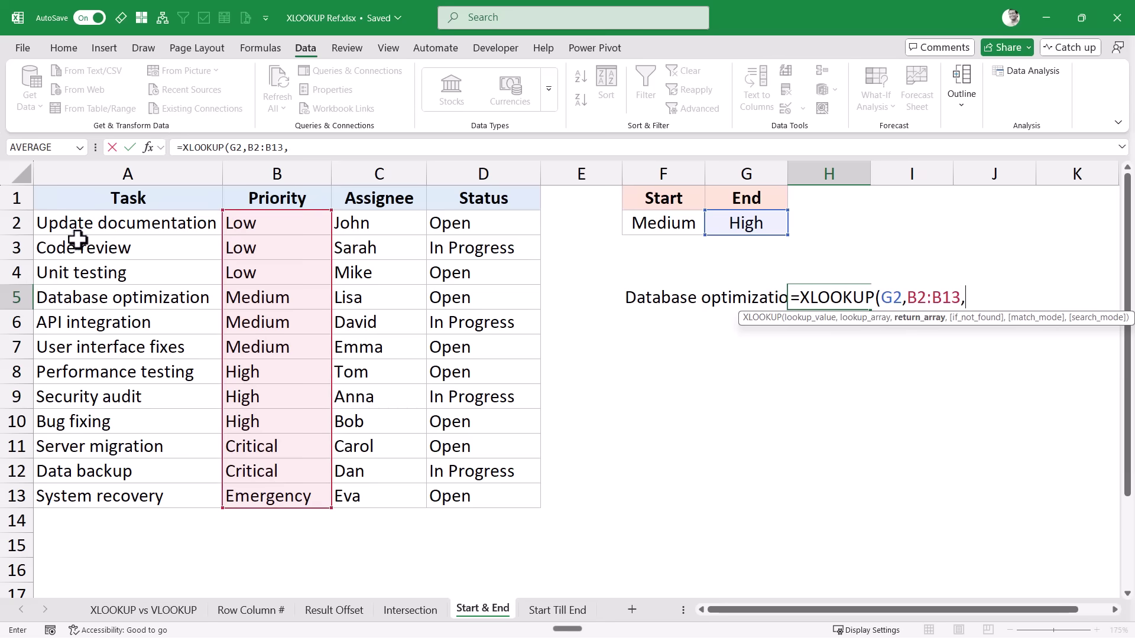
Step: Complete the H5 formula with return array A2:A13 and search mode -1 (last-to-first), leaving the not-found and match mode arguments empty
left_click_drag(80, 225, 119, 497)
type(",,")
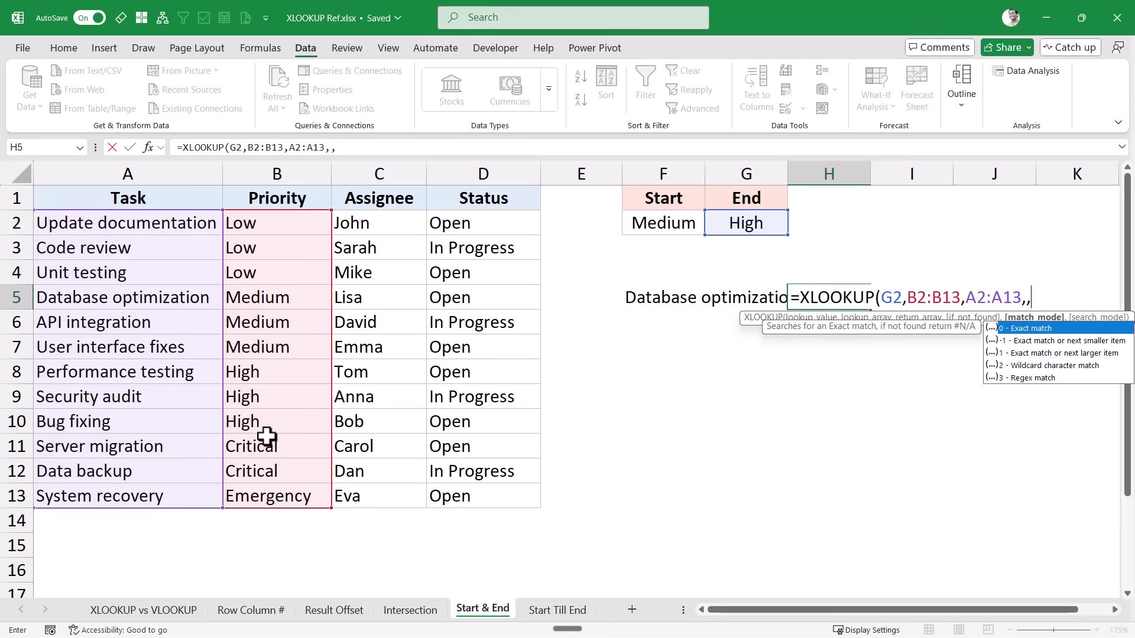
type(",")
key("Down")
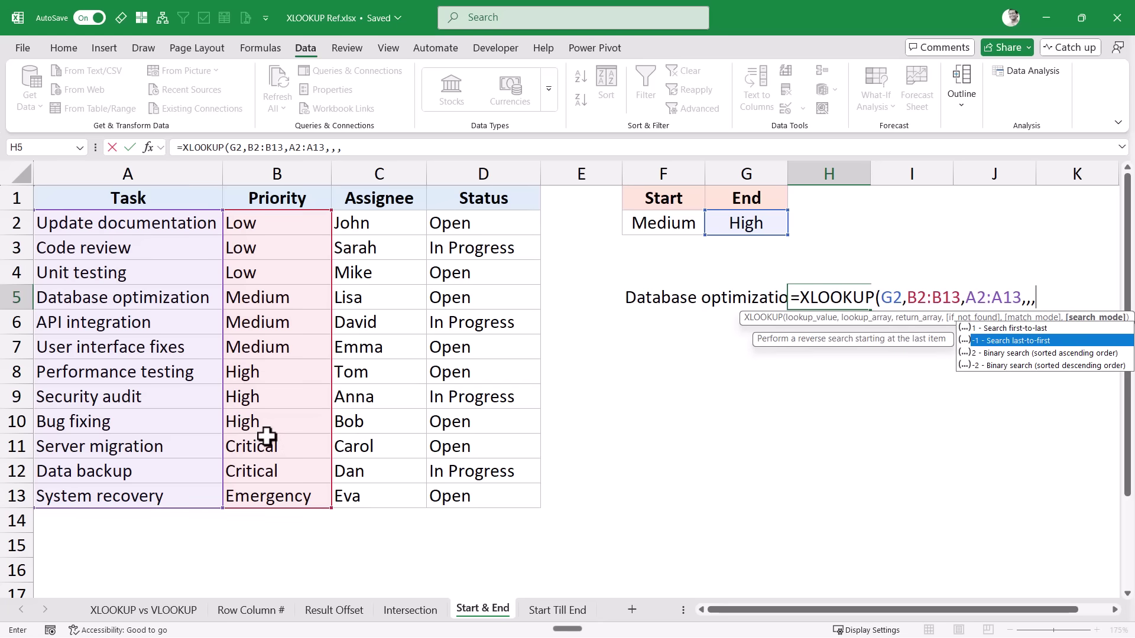
key("Tab")
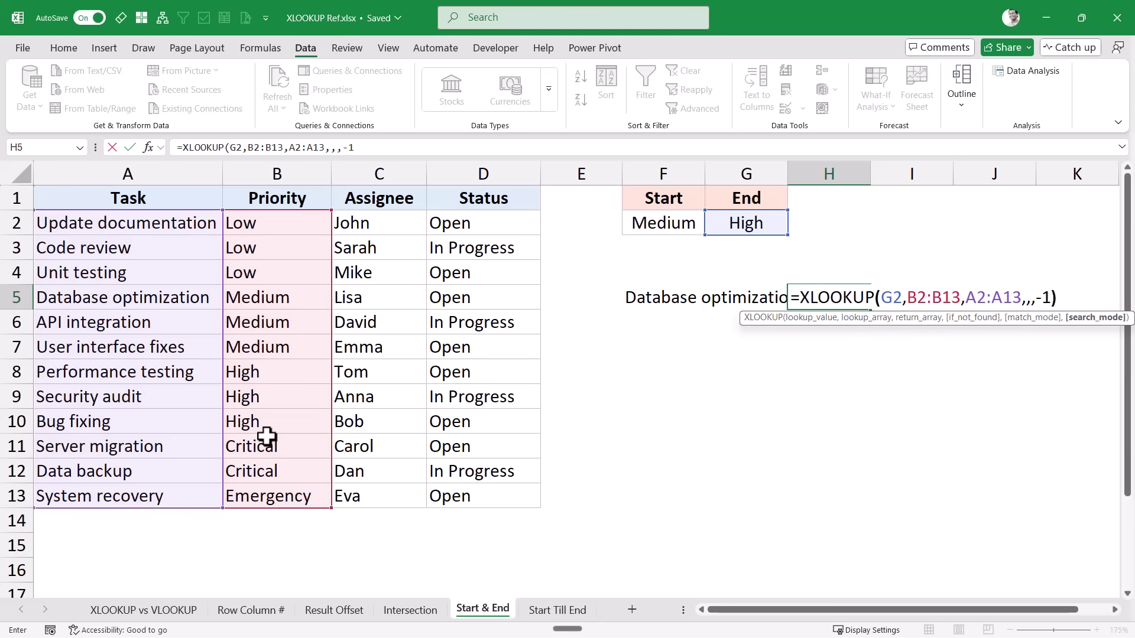
key("ctrl+Return")
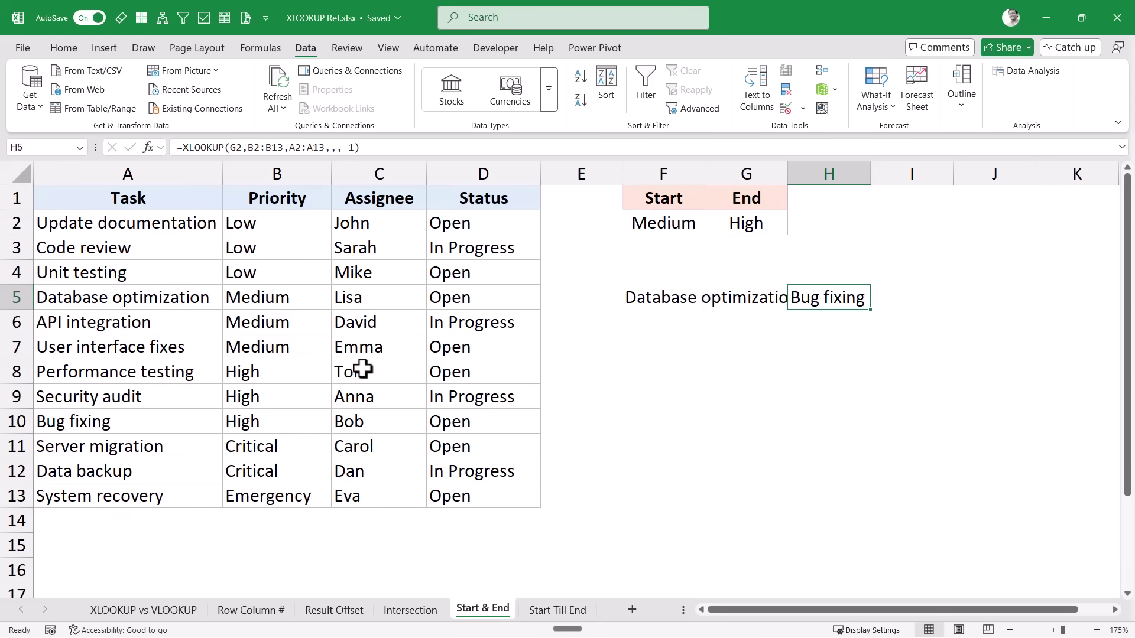
Step: Compare the start and end lookup results with the task range A5:A10, checking end task A10 and the F5 formula
left_click(205, 423)
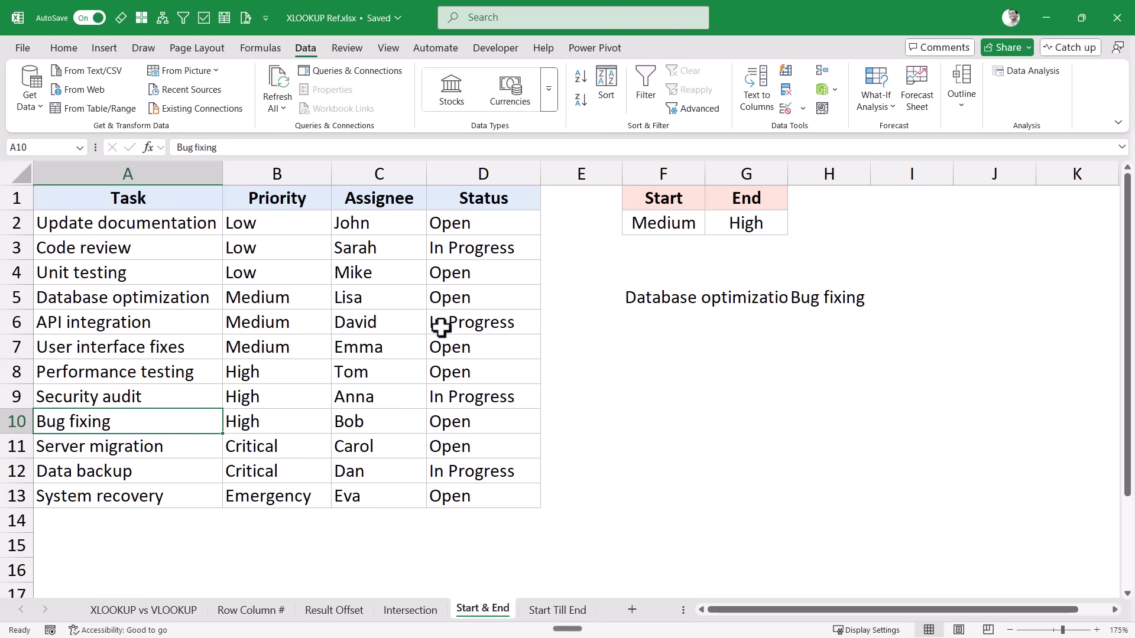
left_click_drag(174, 295, 167, 410)
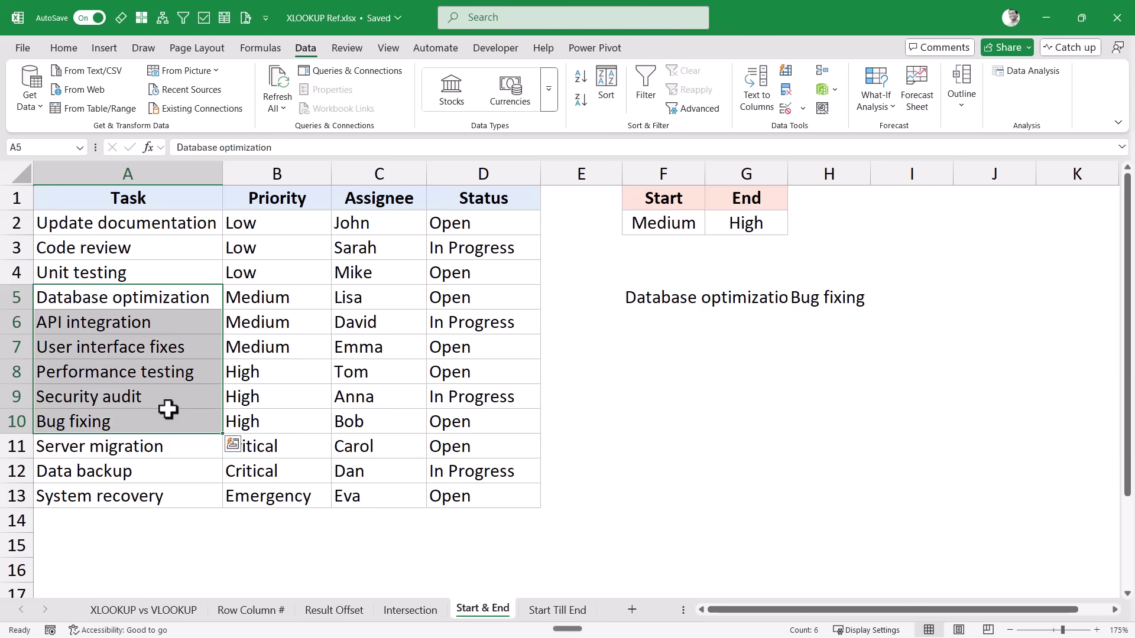
left_click(656, 298)
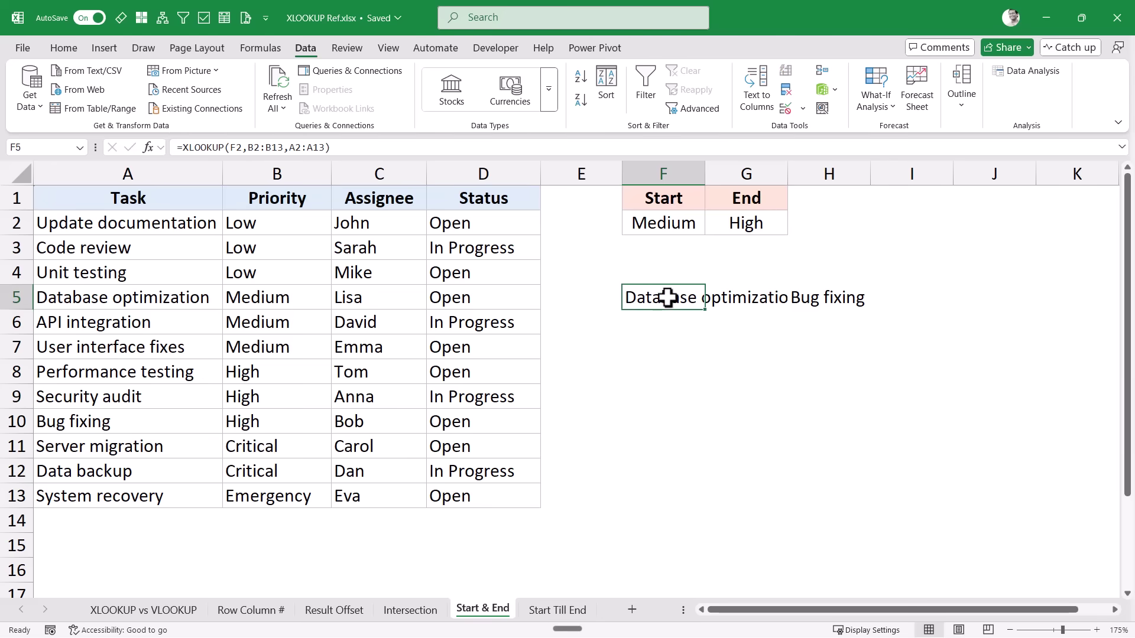
Step: Copy the XLOOKUP expression from H5 without its equals sign and clear the cell
left_click(802, 300)
double_click(801, 301)
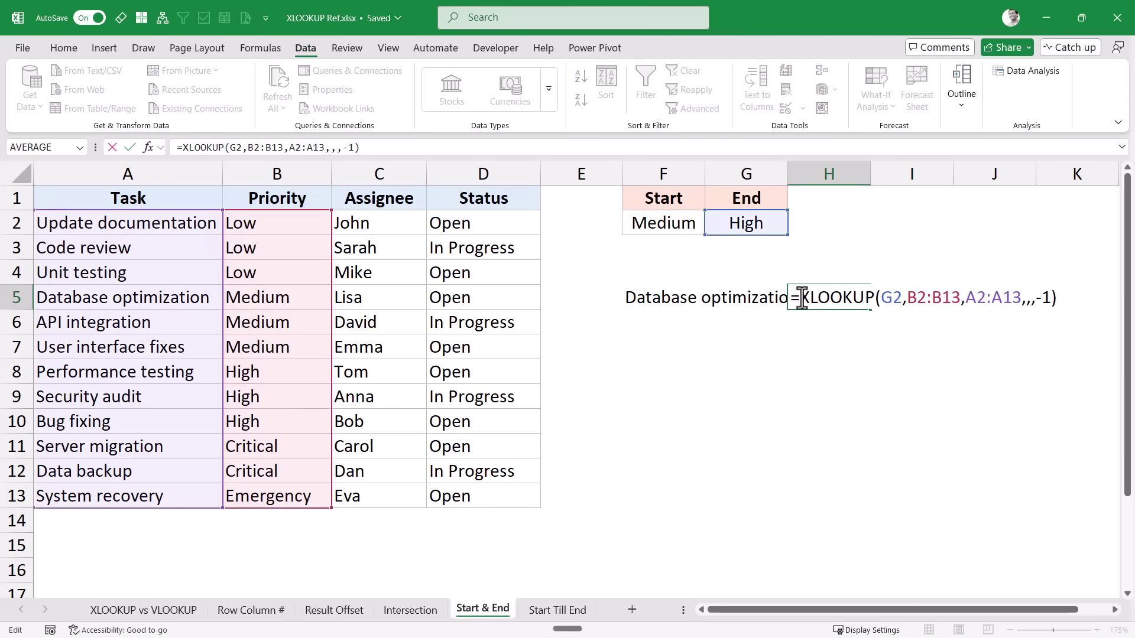
left_click_drag(802, 299, 1066, 294)
key("ctrl+c")
key("Escape")
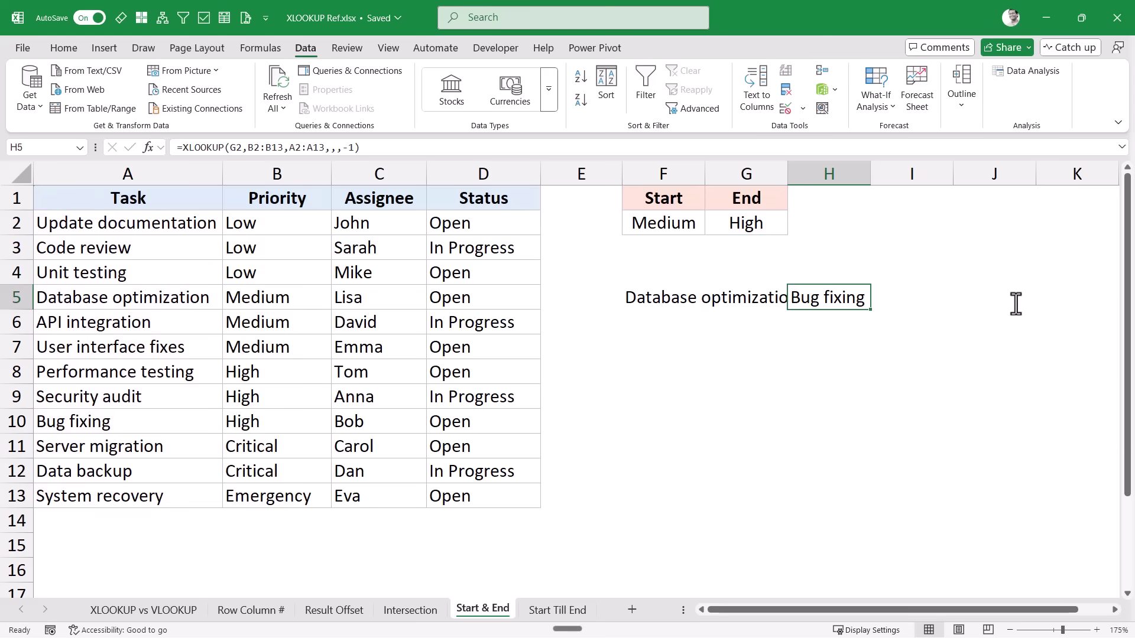
Step: Extend the F5 formula with a colon range operator followed by the copied XLOOKUP for the end priority
key("Left")
key("Left")
key("F2")
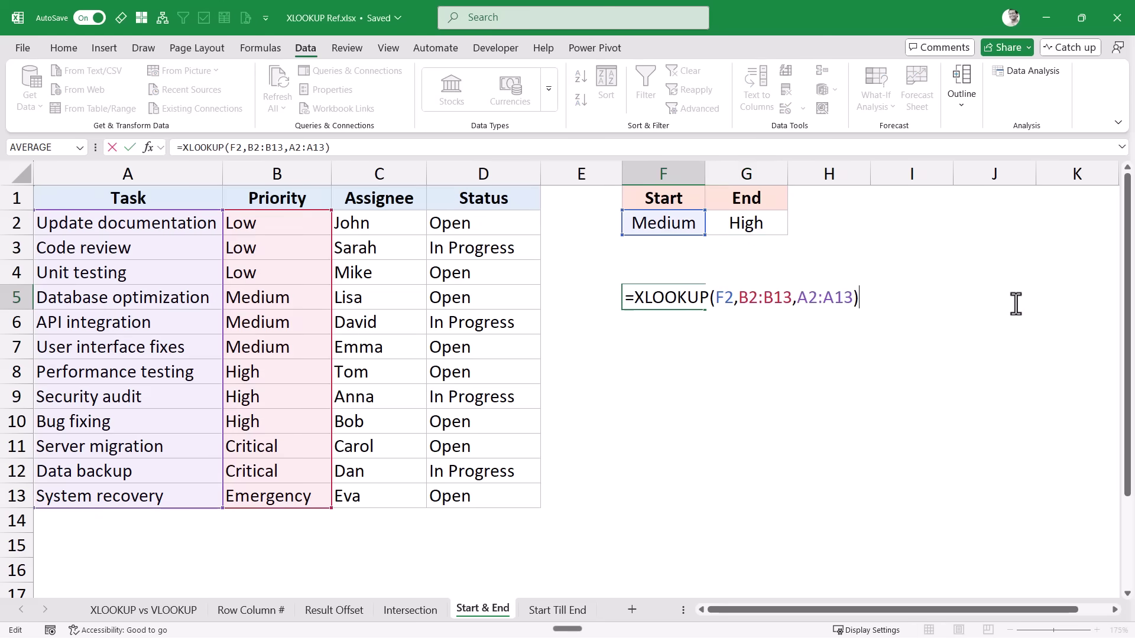
left_click_drag(634, 297, 862, 298)
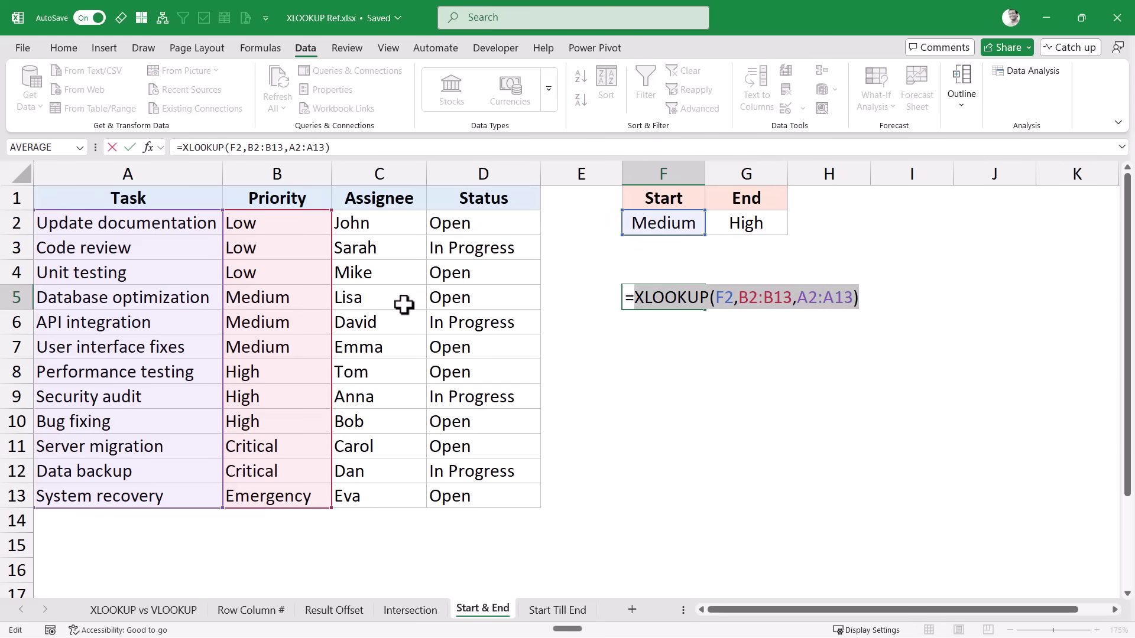
left_click(858, 297)
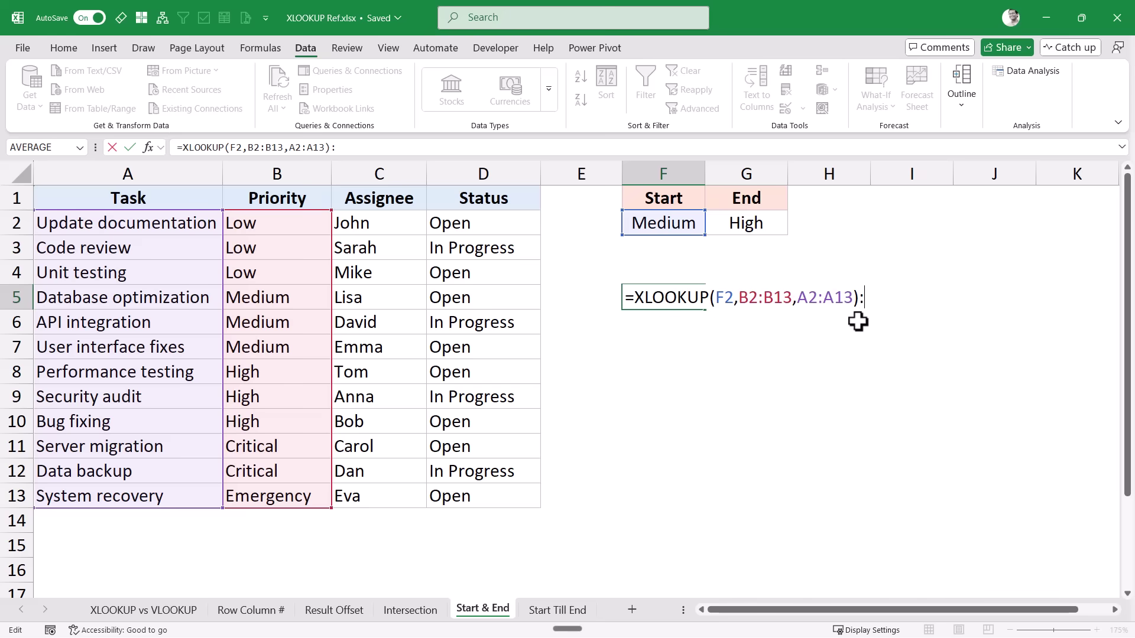
type(":")
key("ctrl+v")
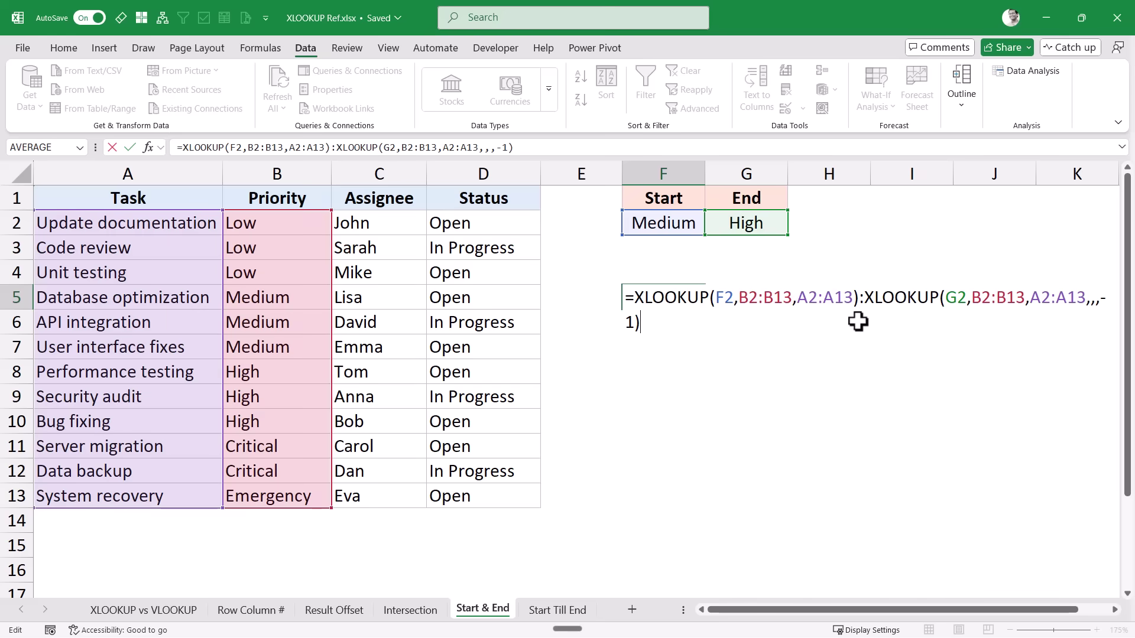
key("ctrl+Return")
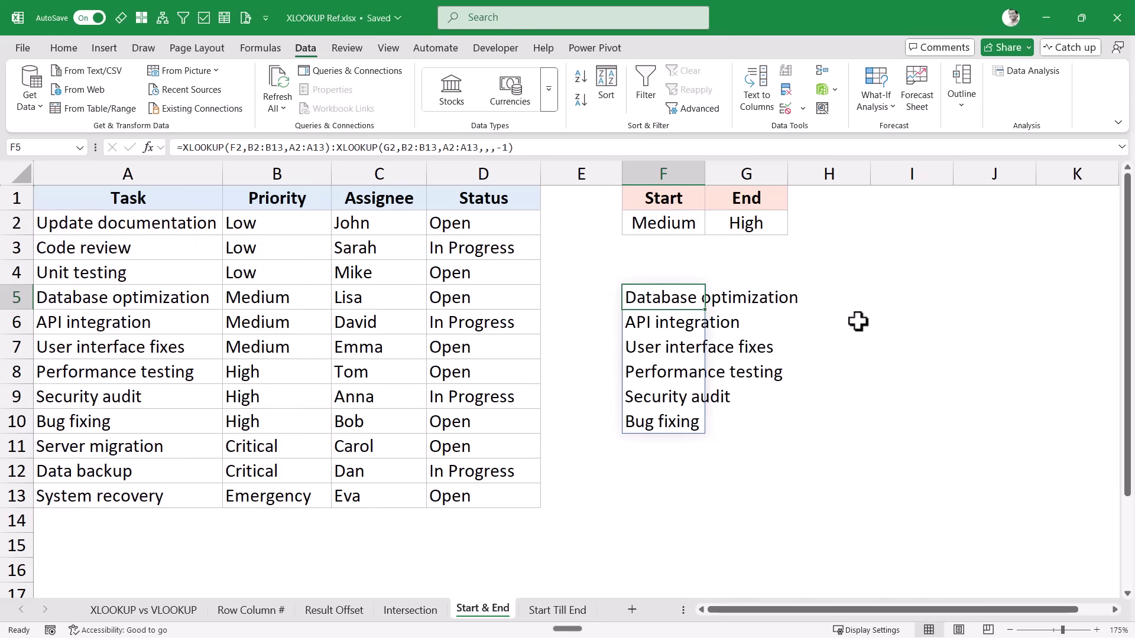
Step: Compare the spilled list with A5:A10, and set the end priority in G2 to Critical to check the updated list
left_click_drag(155, 299, 148, 416)
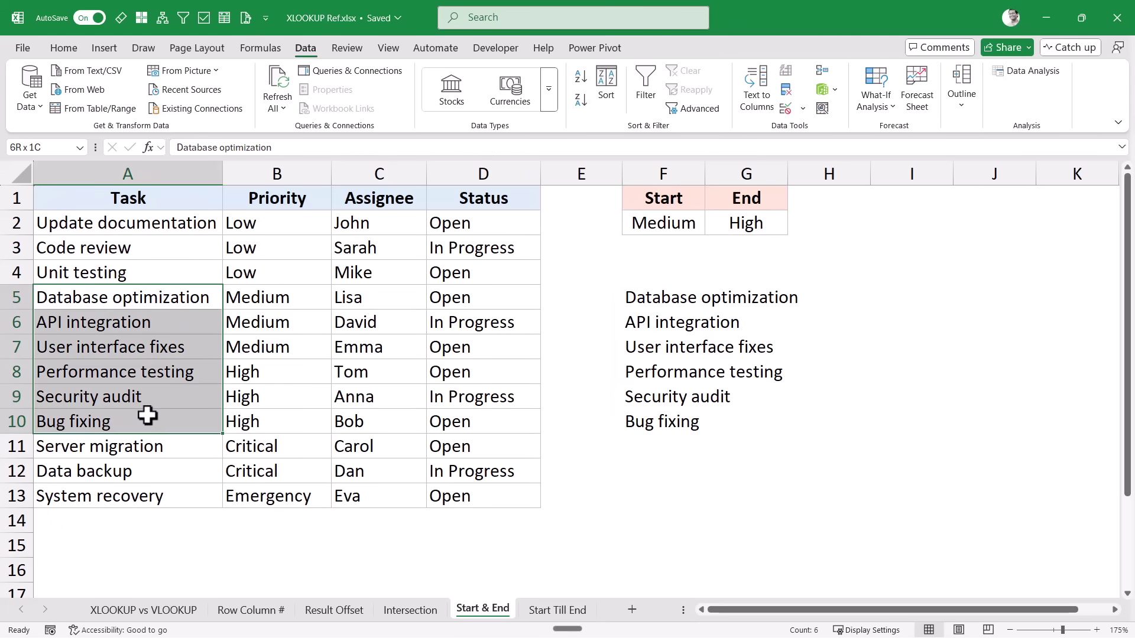
left_click(746, 223)
left_click(795, 228)
left_click(768, 284)
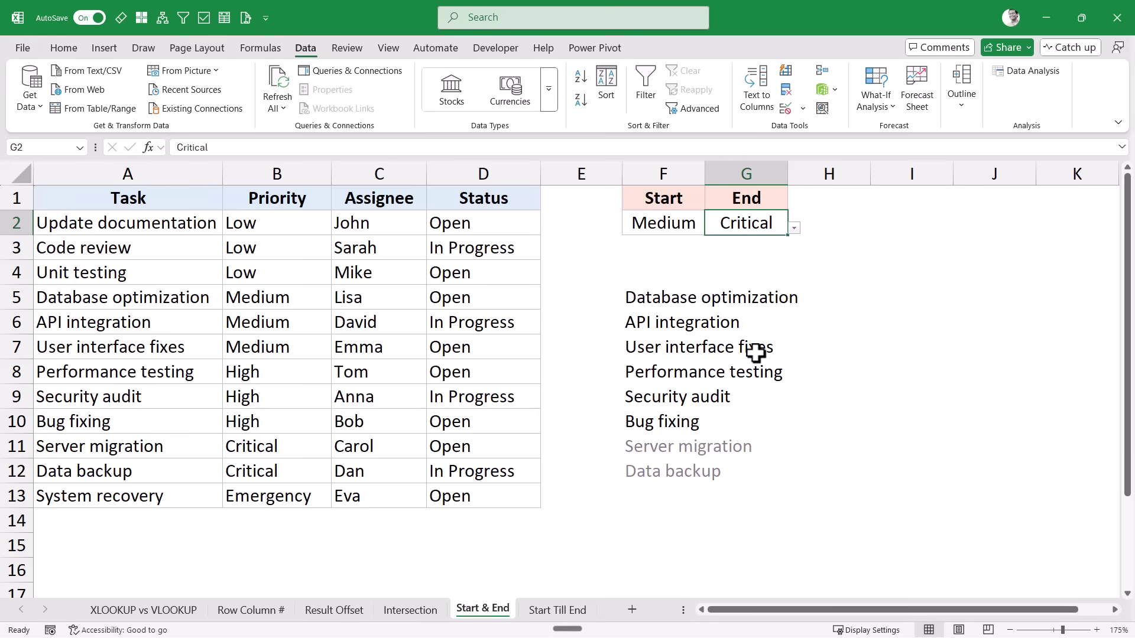
left_click_drag(655, 300, 645, 468)
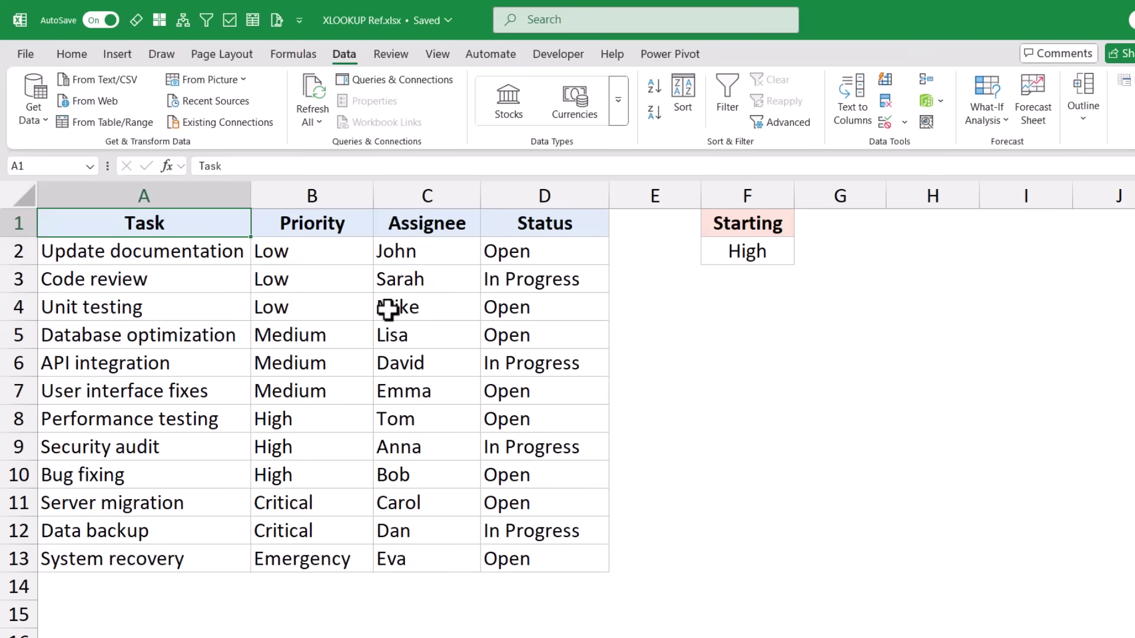
Step: Examine the Task and Priority columns, the starting priority in F2, and the tasks from that priority onward in A8:A13
left_click_drag(221, 263, 295, 560)
left_click(735, 259)
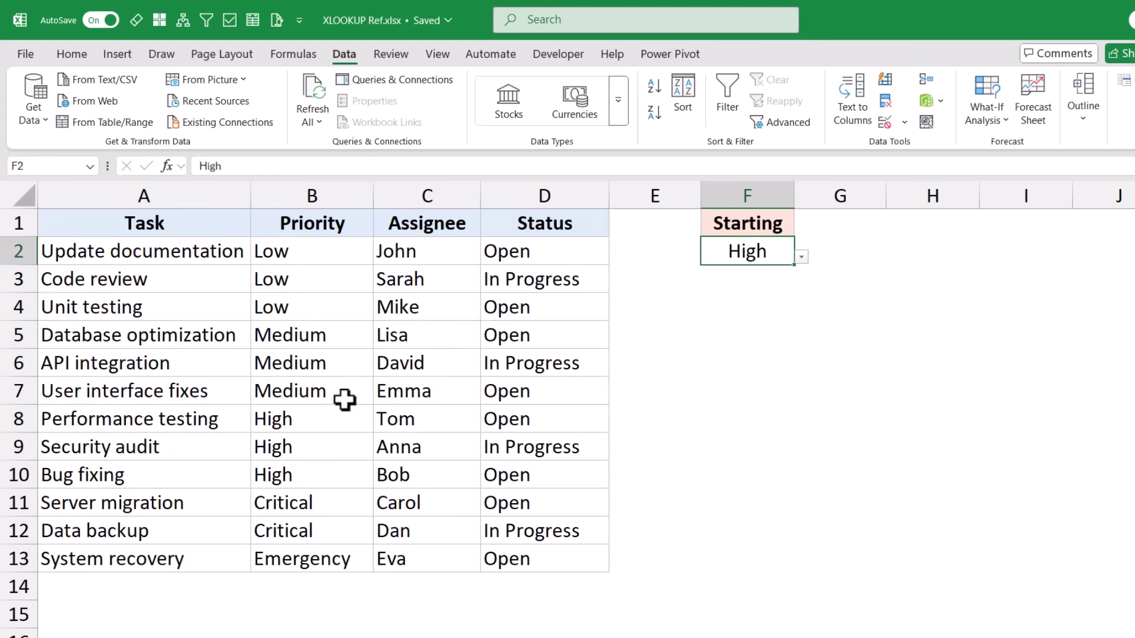
left_click_drag(159, 425, 144, 548)
Step: Enter an XLOOKUP formula in F4 with lookup value F2, lookup array B2:B13 and return array A2:A13
left_click(732, 314)
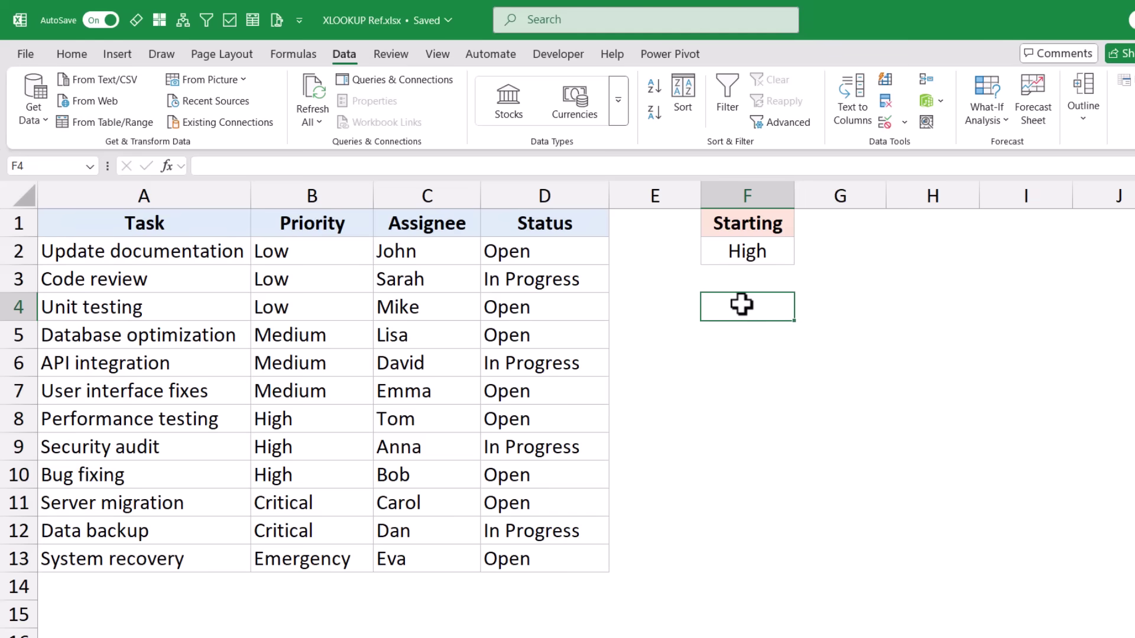
type("=x")
key("Down")
key("Tab")
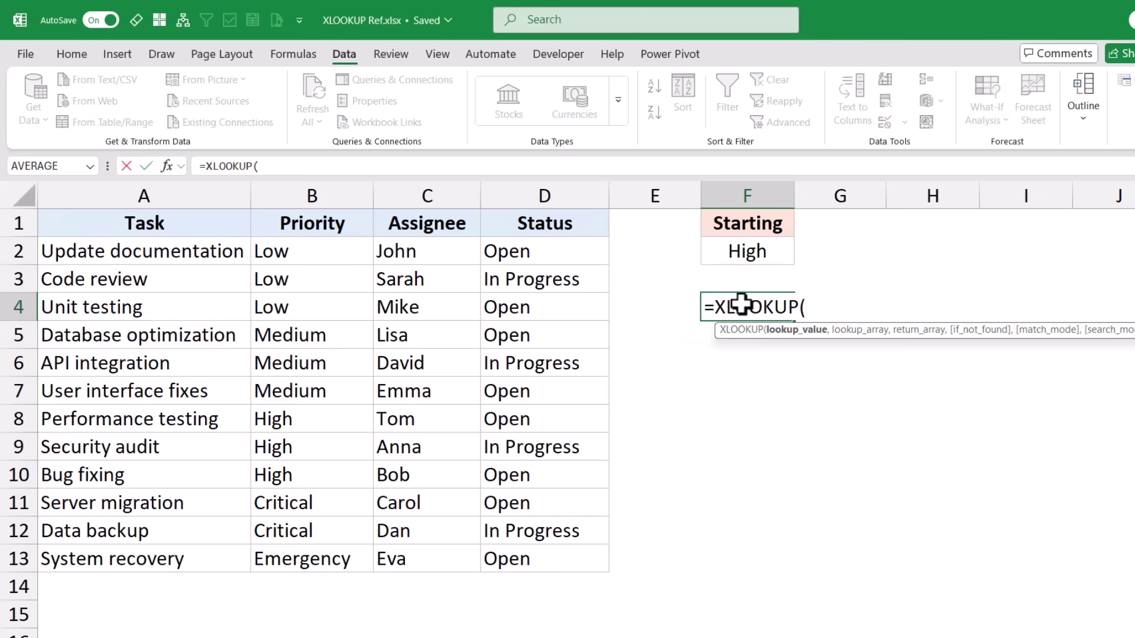
left_click(761, 251)
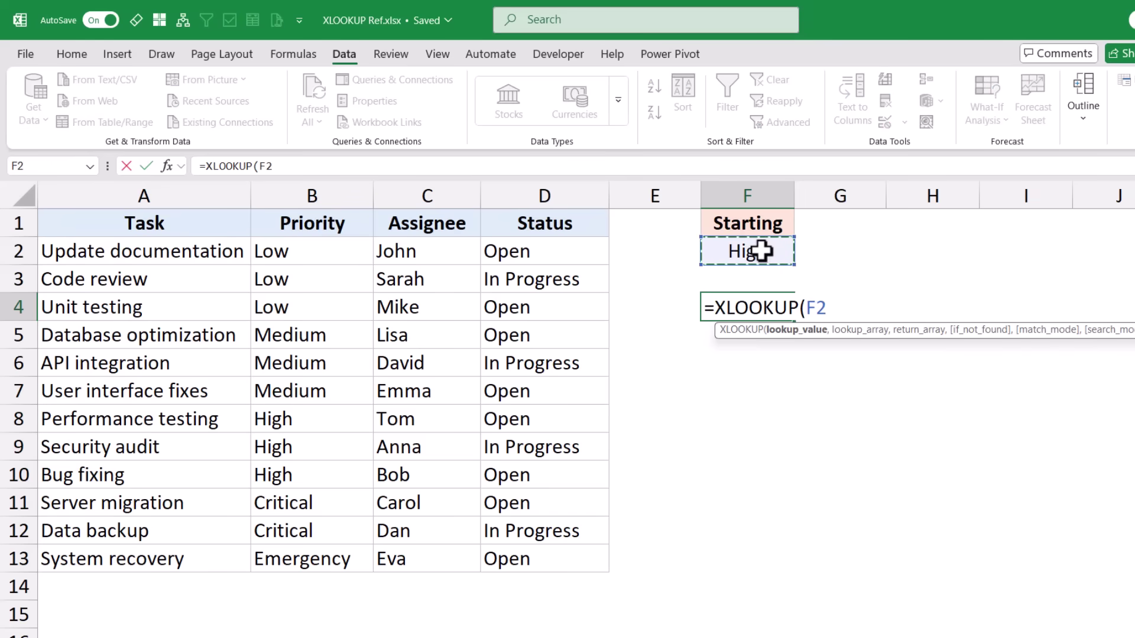
type(",")
left_click_drag(342, 254, 302, 560)
type(",")
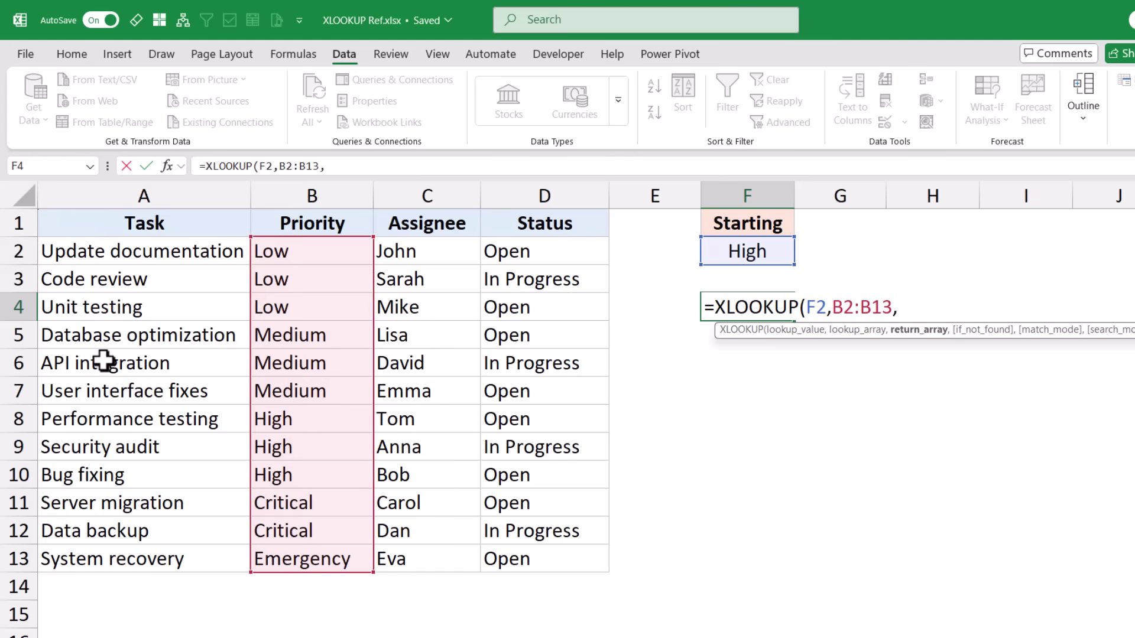
left_click_drag(149, 251, 153, 553)
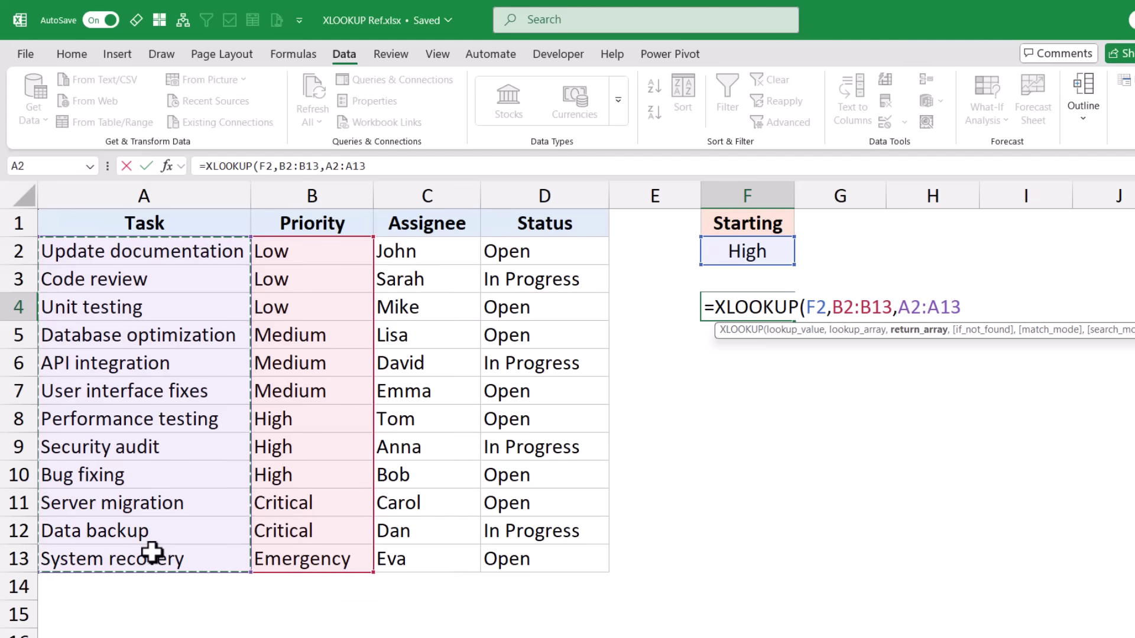
type(")")
key("Return")
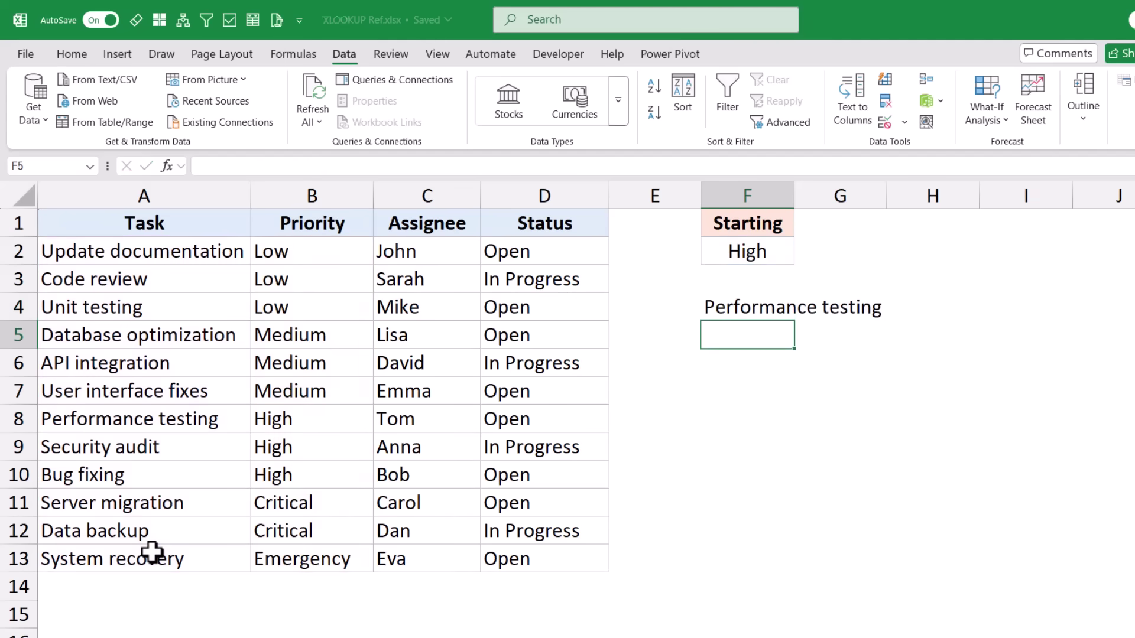
Step: Compare the F4 result with the first High priority row in A8:B8, and inspect the remaining tasks in A8:A13
left_click(143, 411)
left_click(276, 416)
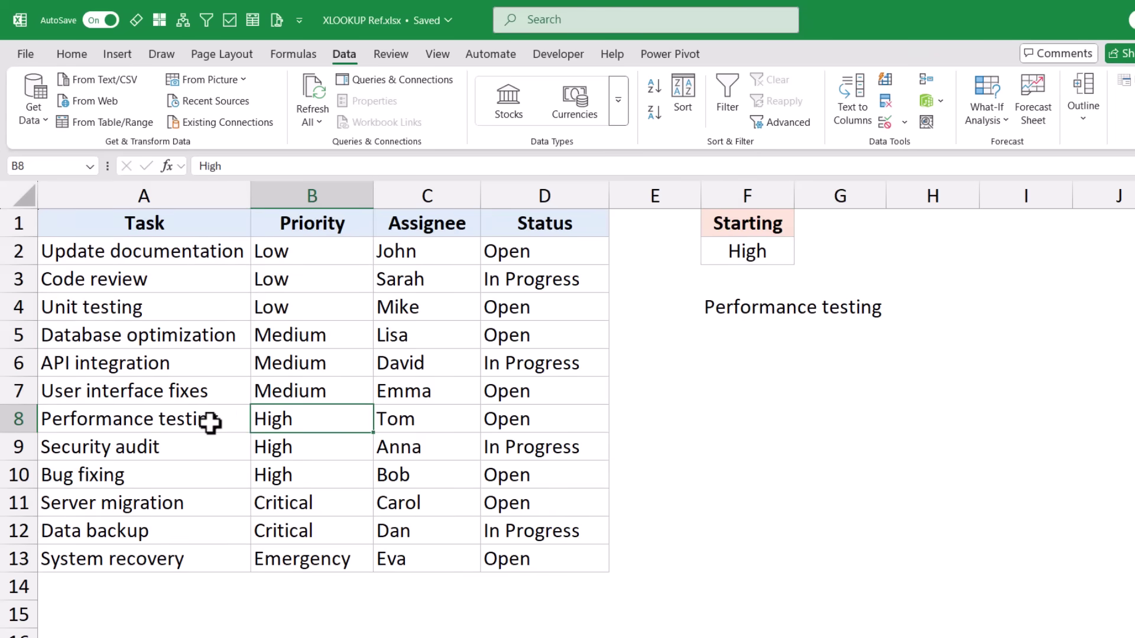
left_click_drag(213, 423, 207, 549)
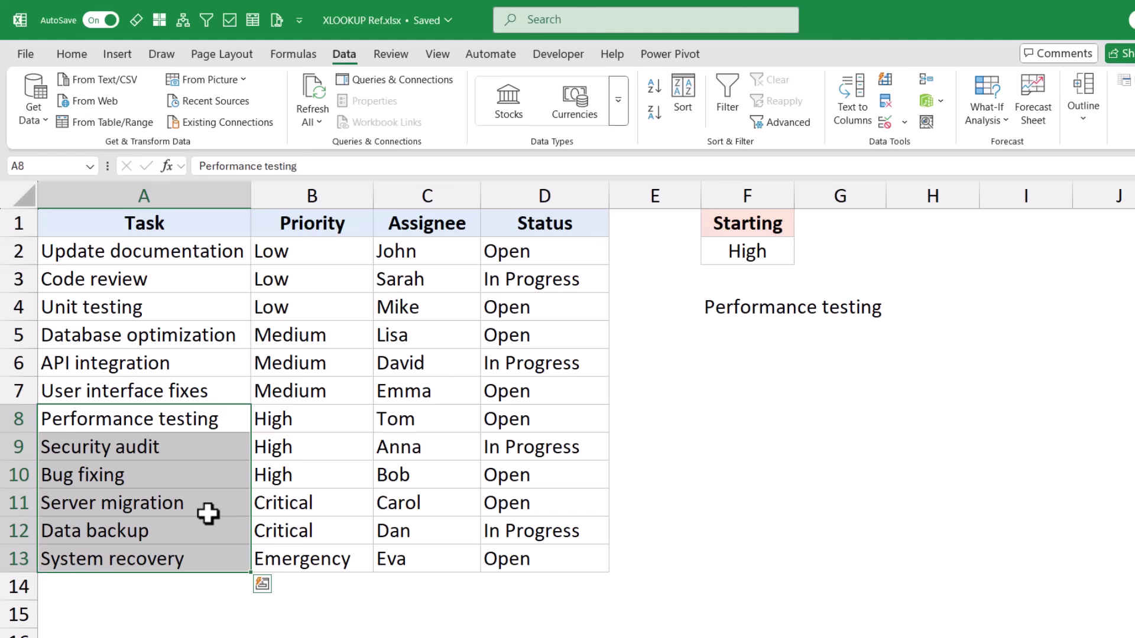
Step: Extend the F4 formula with the range operator and end cell A1000, and inspect the spilled cells from F10 down
left_click(726, 311)
key("F2")
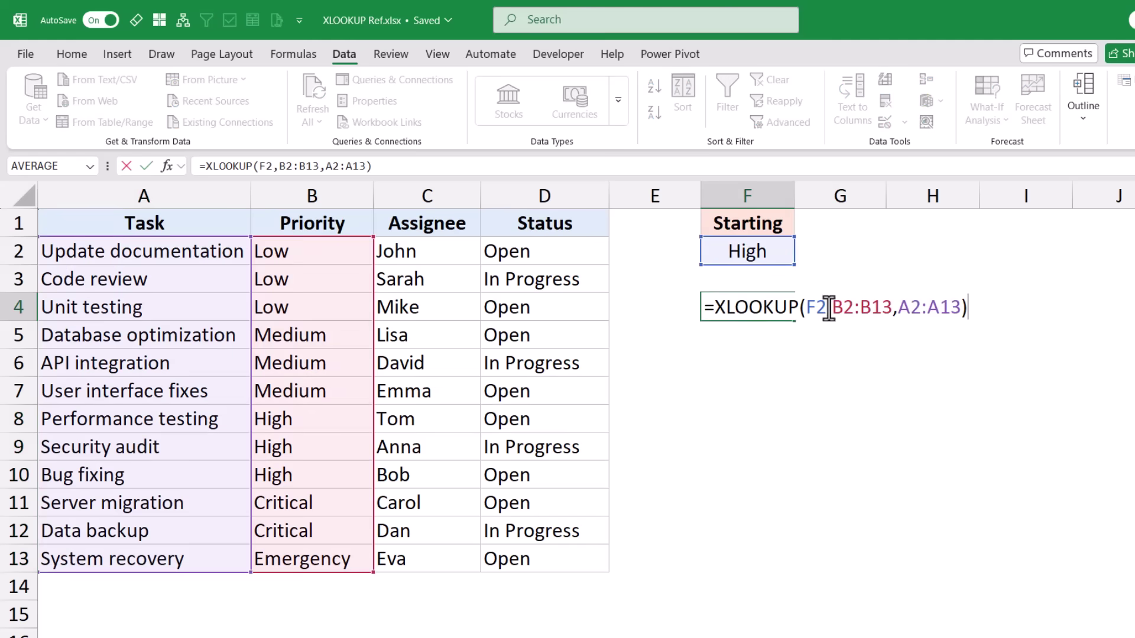
type(":")
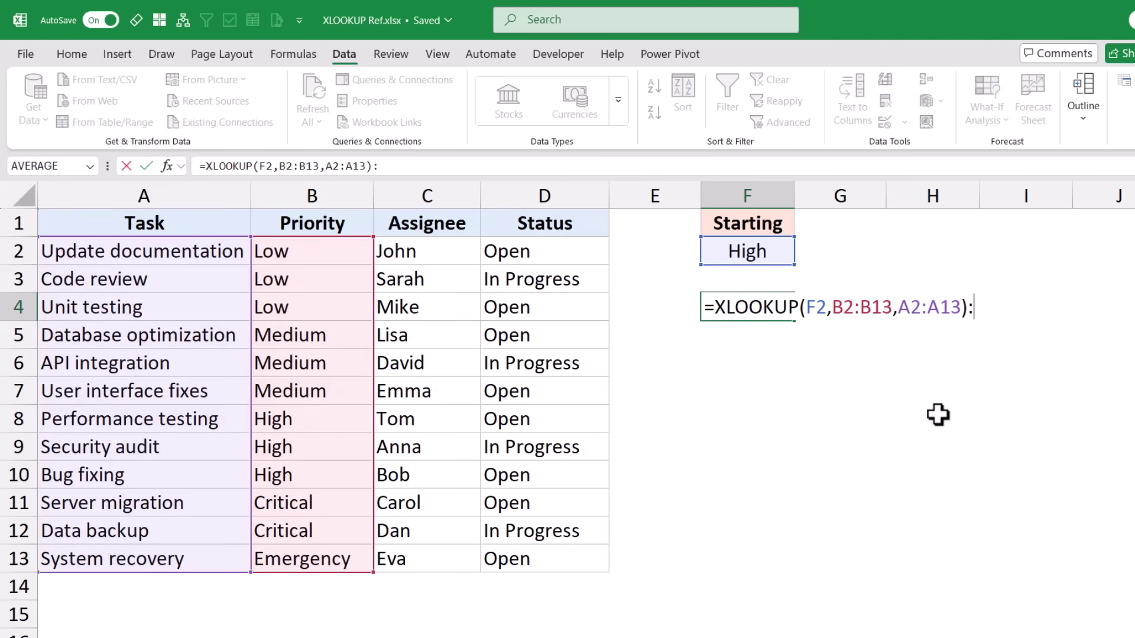
type("A1000")
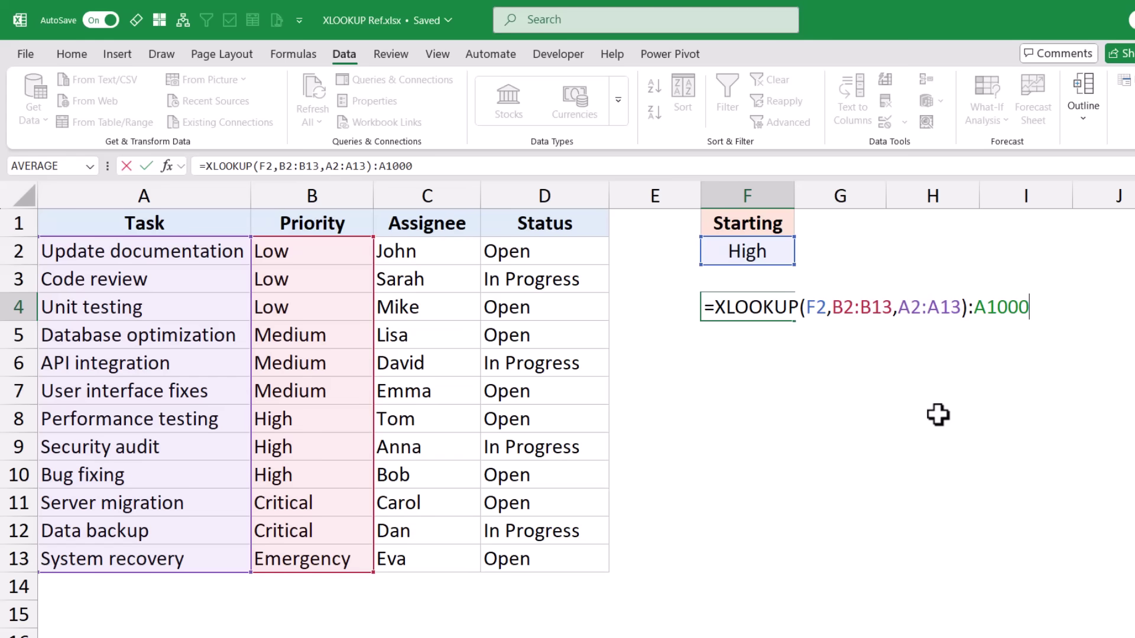
key("ctrl+Return")
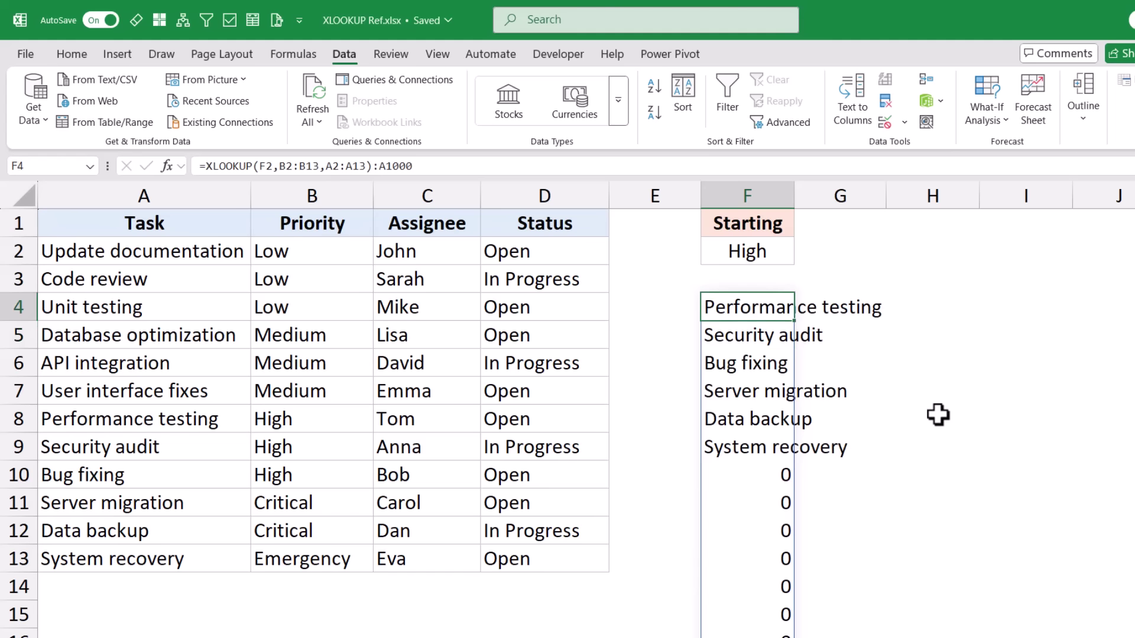
left_click_drag(729, 310, 740, 626)
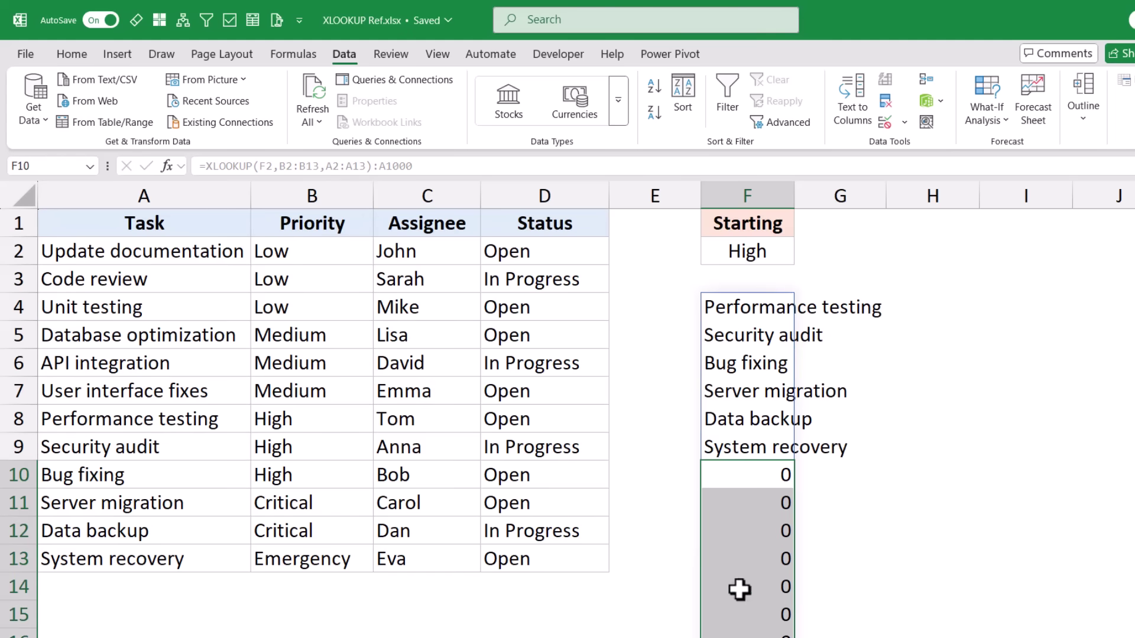
left_click(743, 472)
Step: Wrap the F4 range formula in TRIMRANGE and check the trimmed task list
double_click(735, 307)
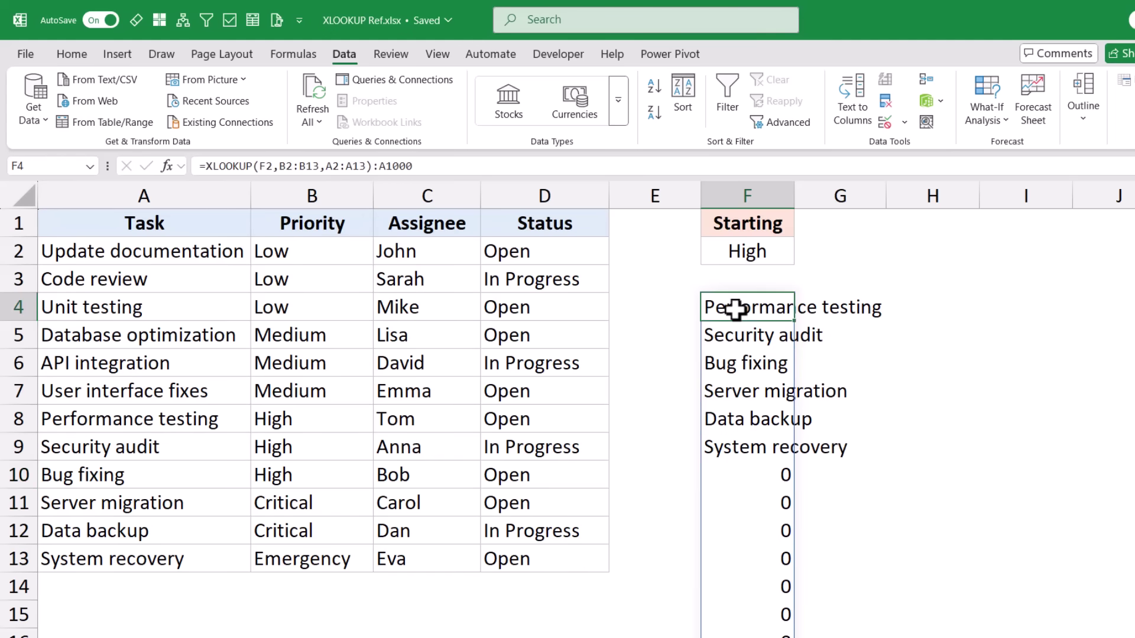
left_click(715, 308)
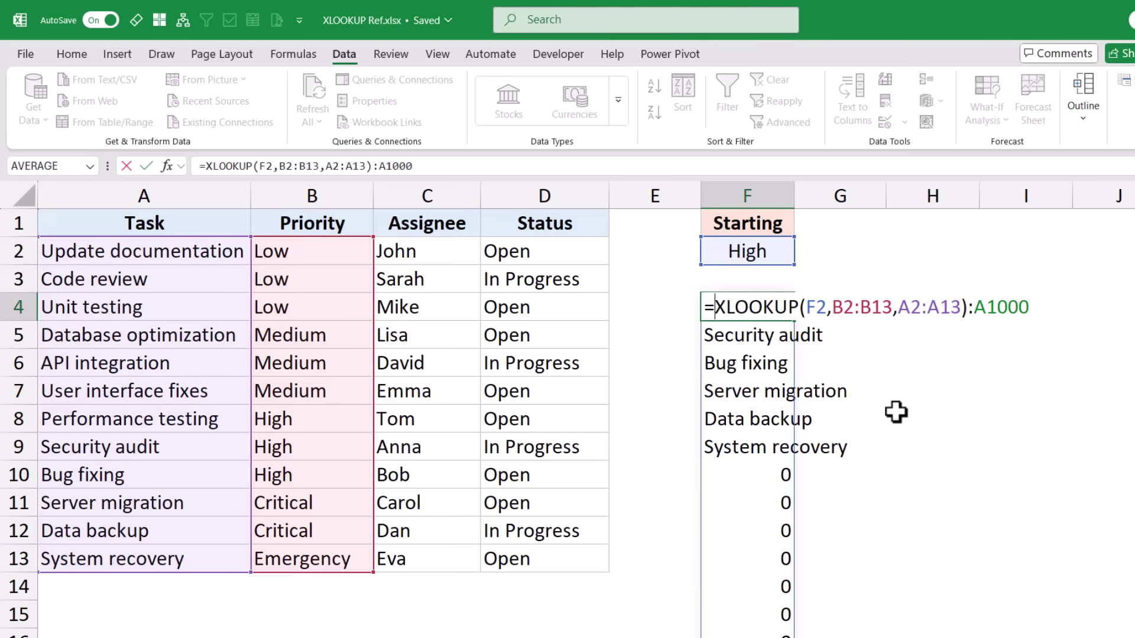
type("TRIM")
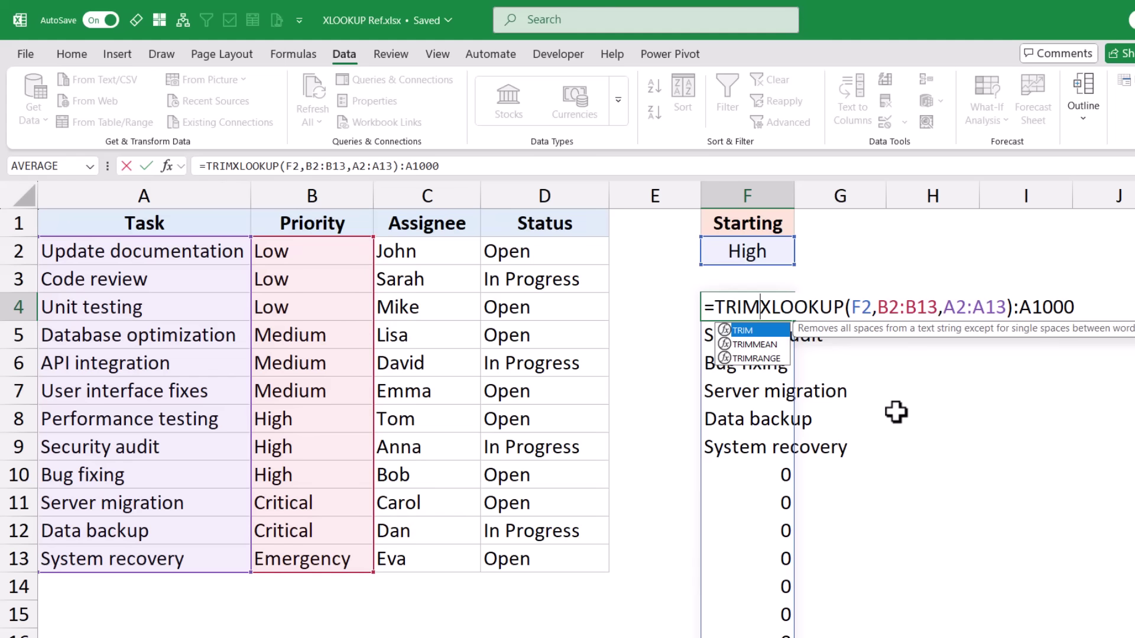
key("Down")
key("Down")
key("Tab")
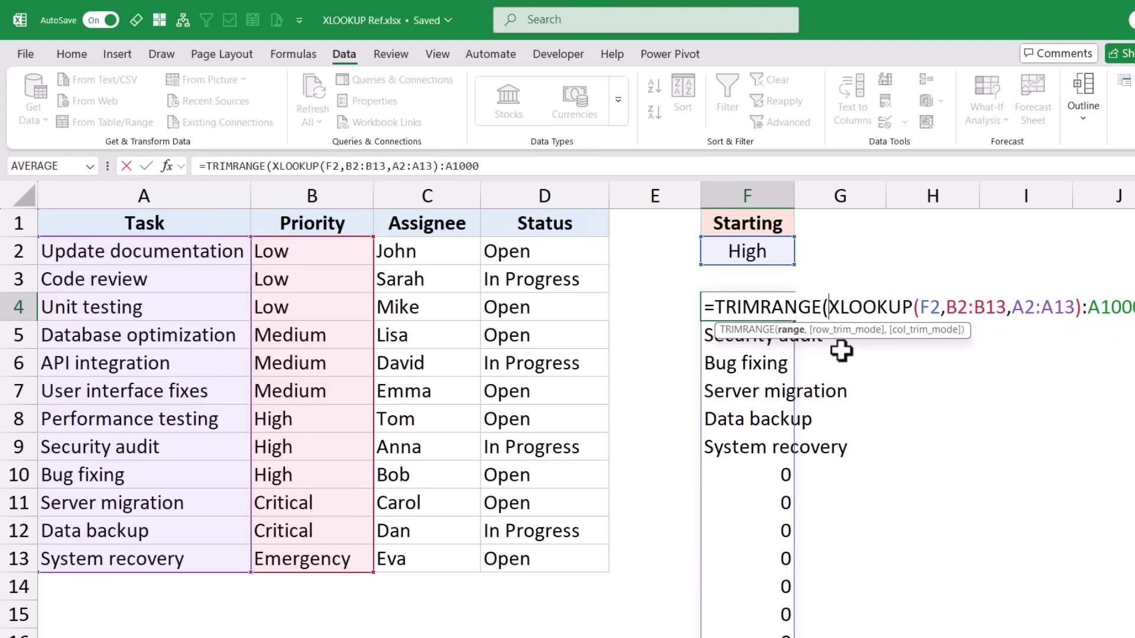
type(")")
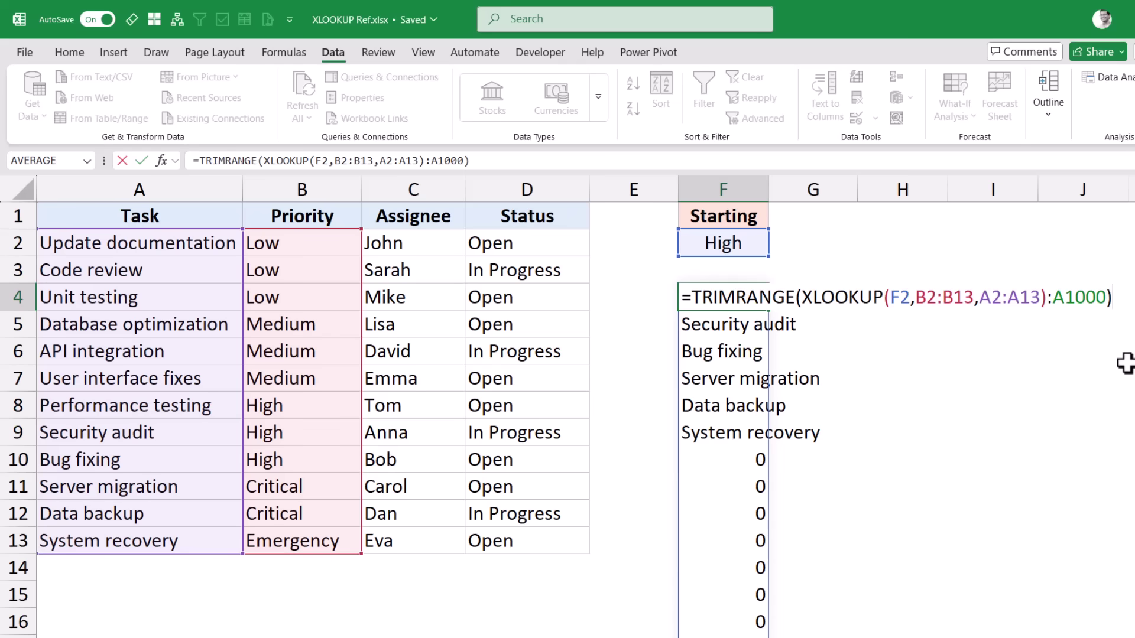
key("ctrl+Return")
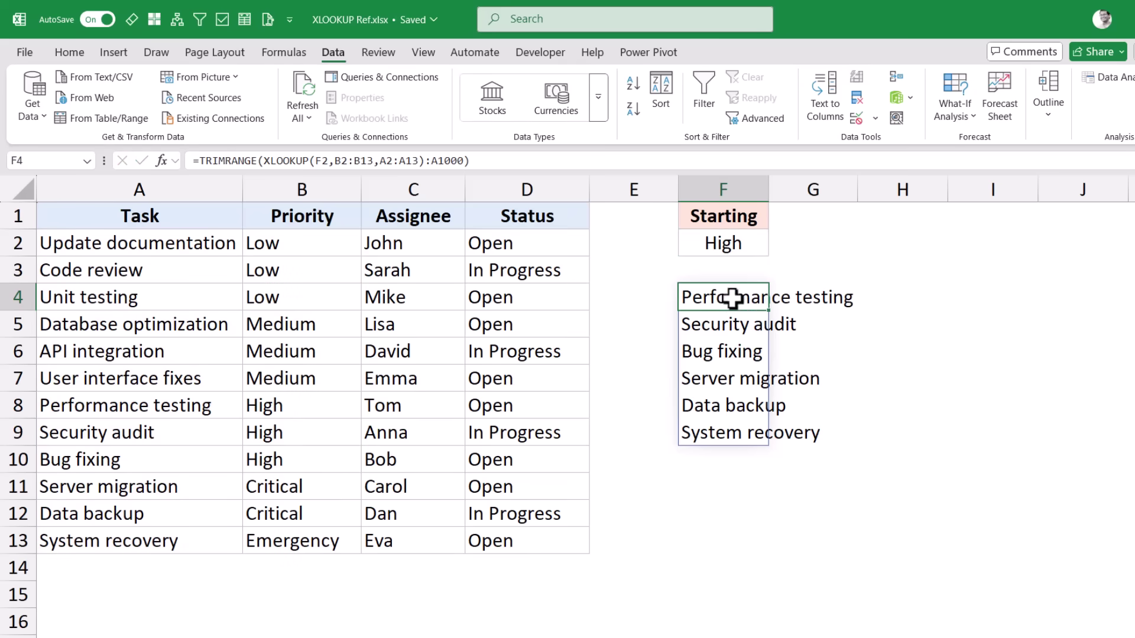
left_click_drag(732, 299, 741, 433)
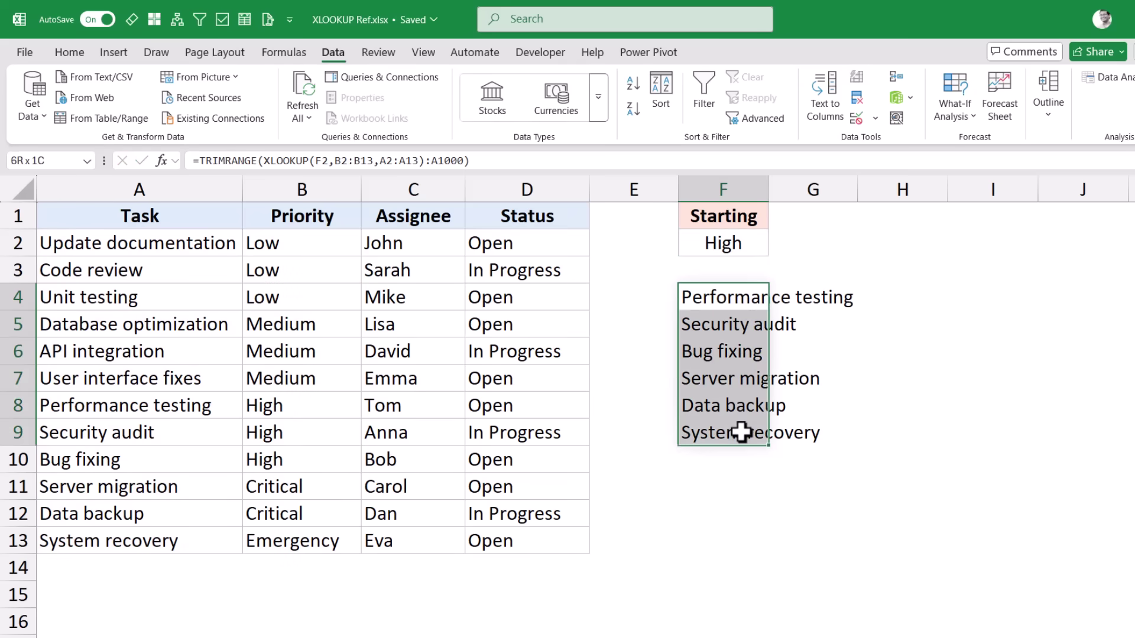
Step: Set the starting priority in F2 to Medium and compare the spilled list with tasks A5:A13
left_click(732, 247)
left_click(774, 250)
left_click(750, 278)
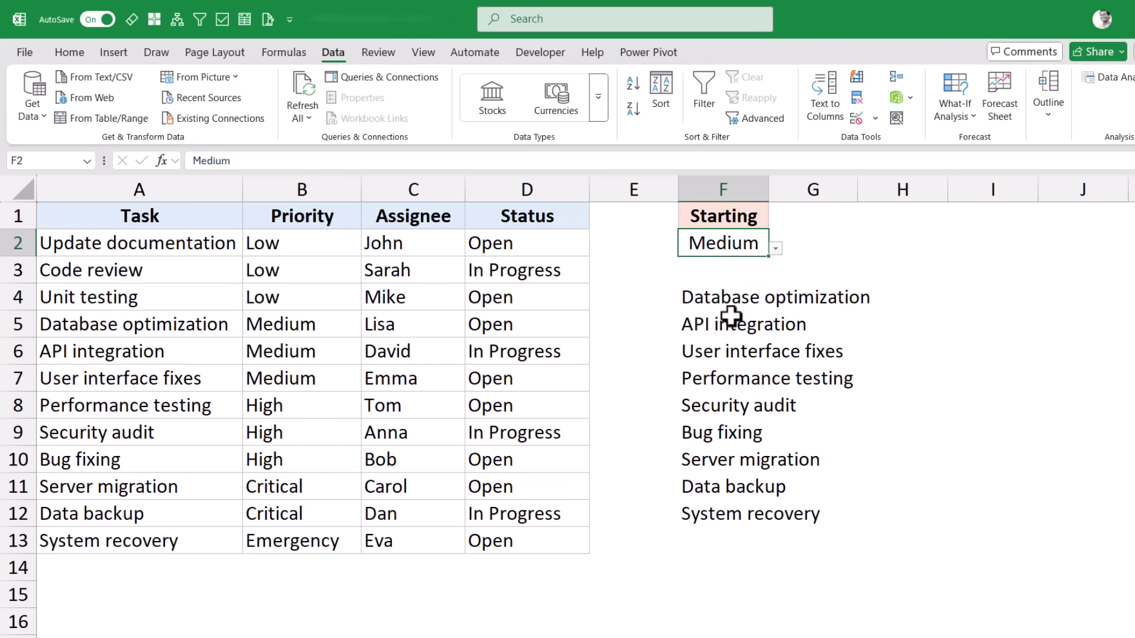
left_click_drag(728, 298, 718, 514)
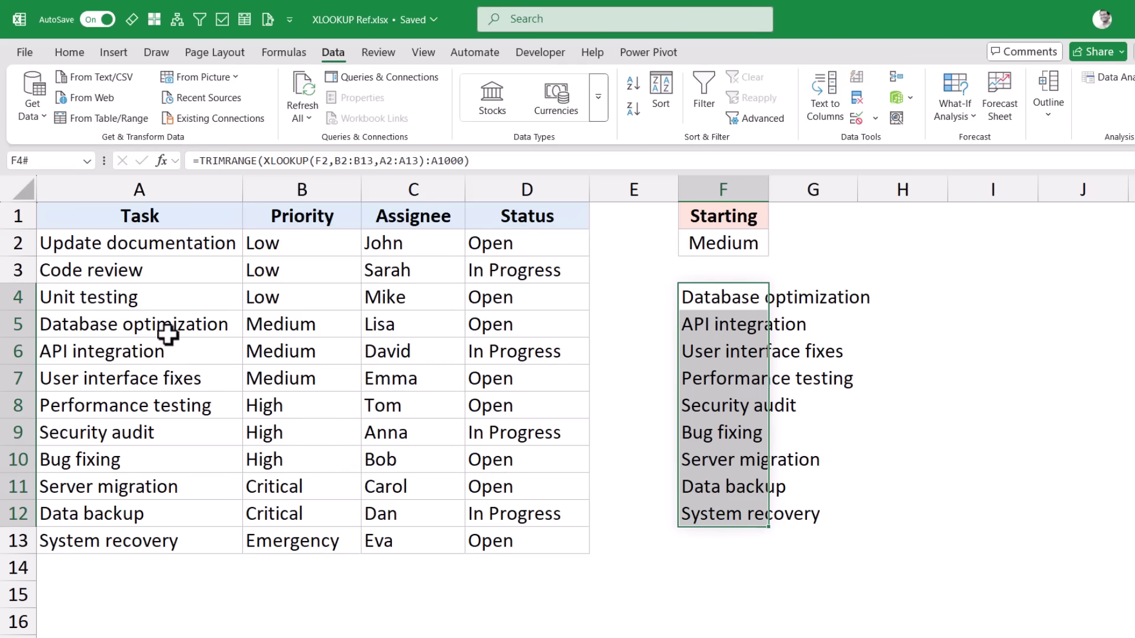
left_click_drag(162, 329, 151, 539)
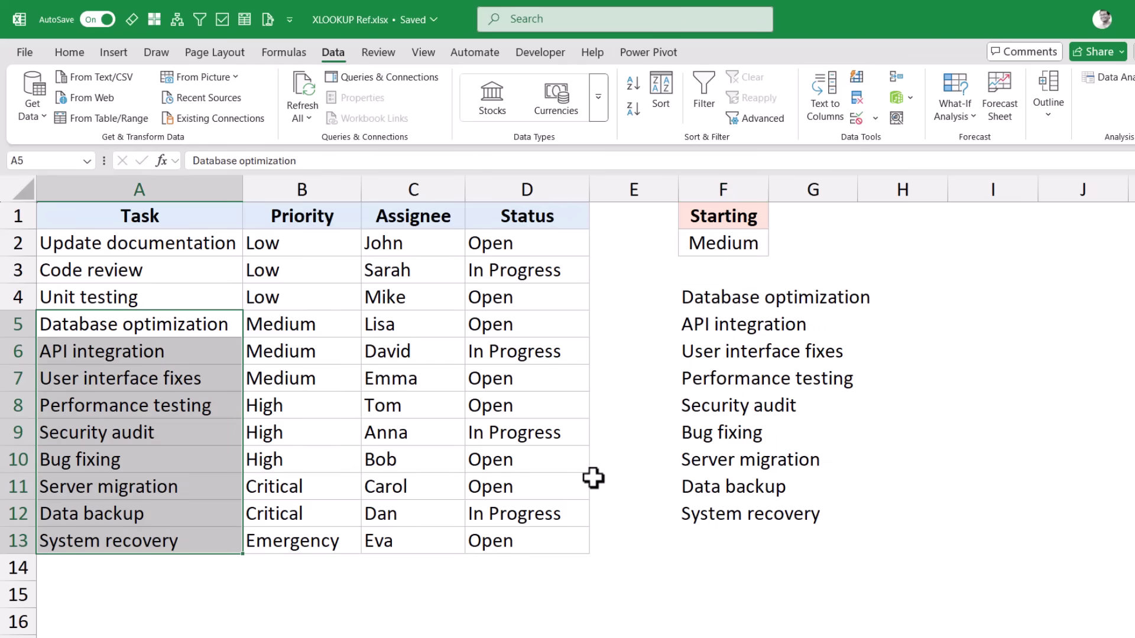